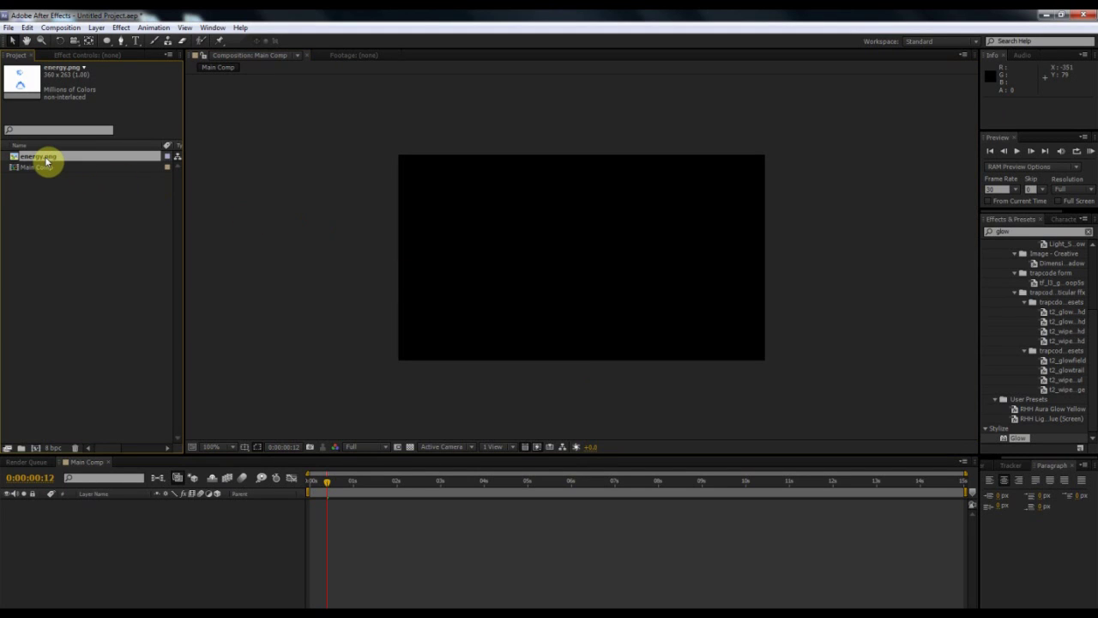
Place energy.png in Main Comp, zoom in and back out, and select its layer
drag(47, 161, 610, 255)
key(period)
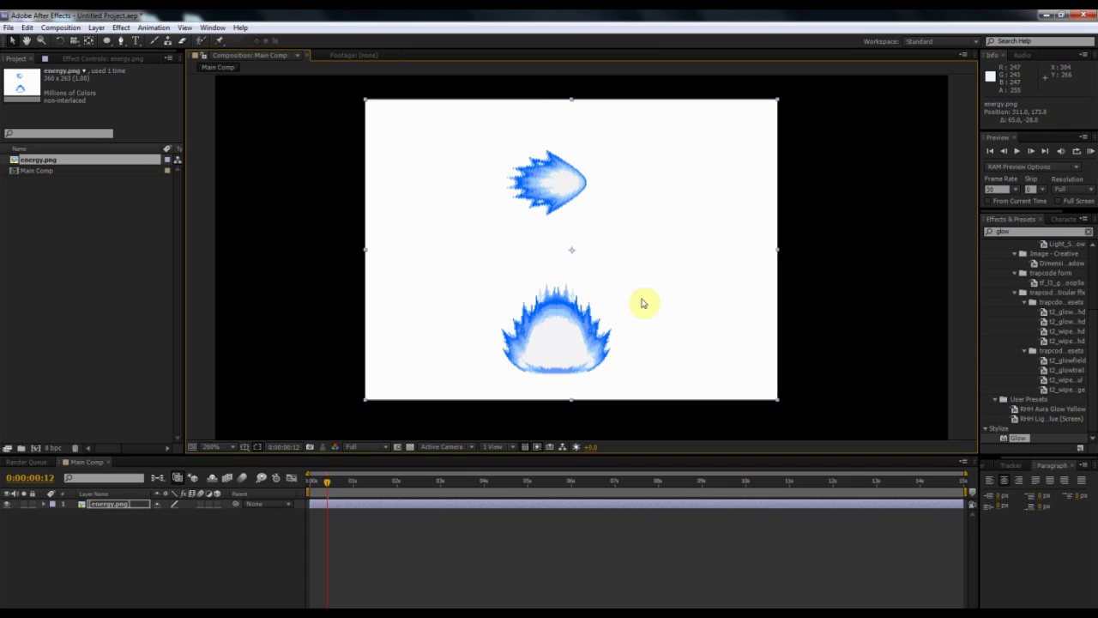
key(comma)
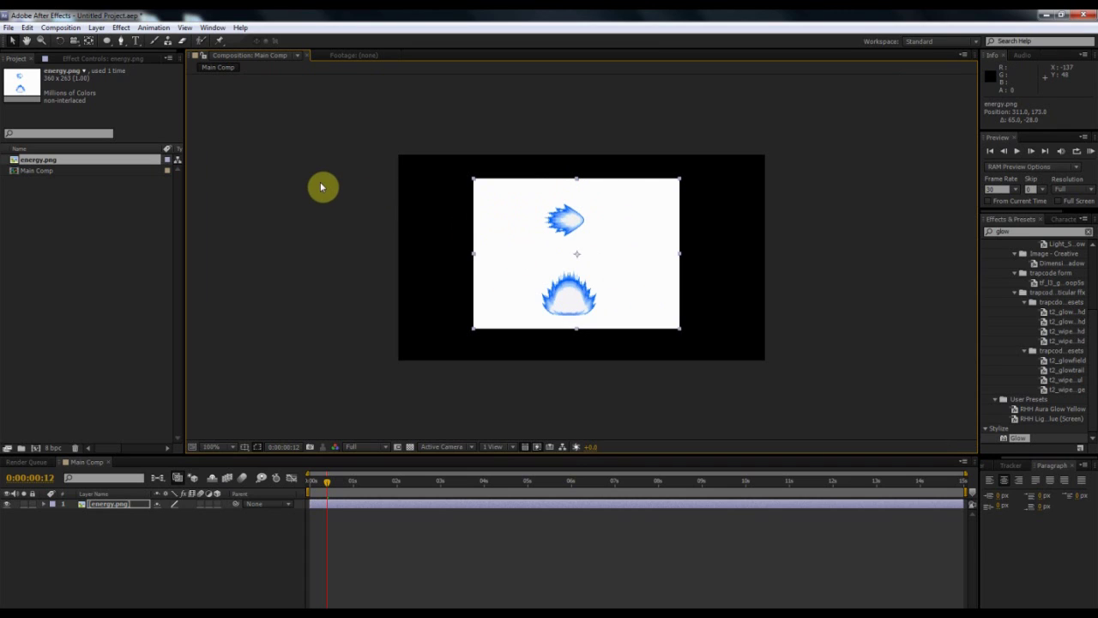
click(512, 235)
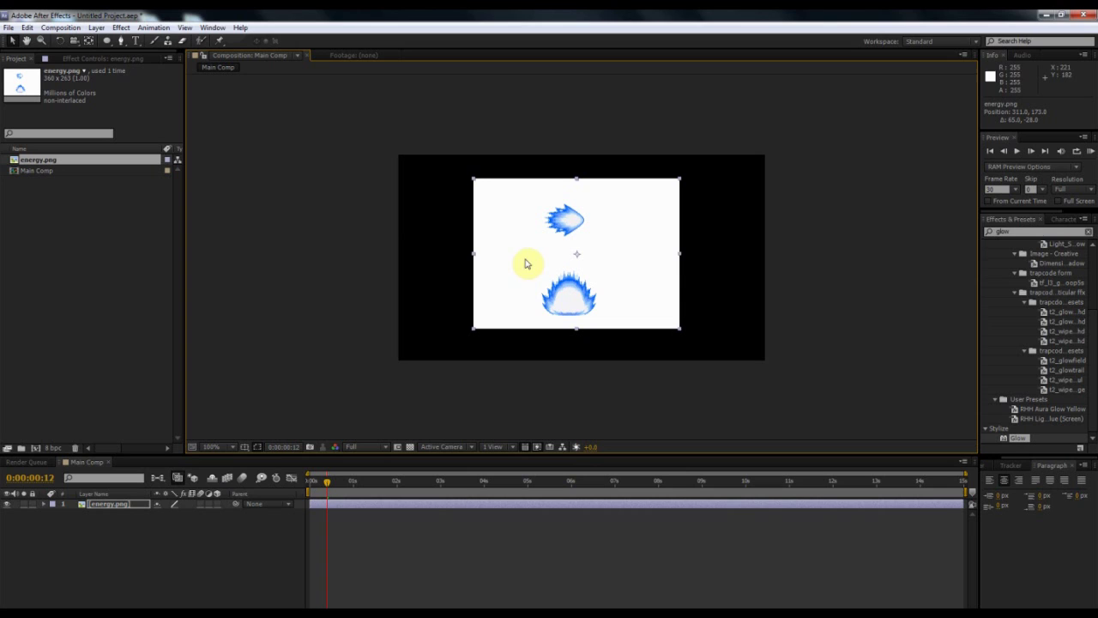
Clear the old glow search and search Effects & Presets for 'key'
click(1008, 232)
key(BackSpace)
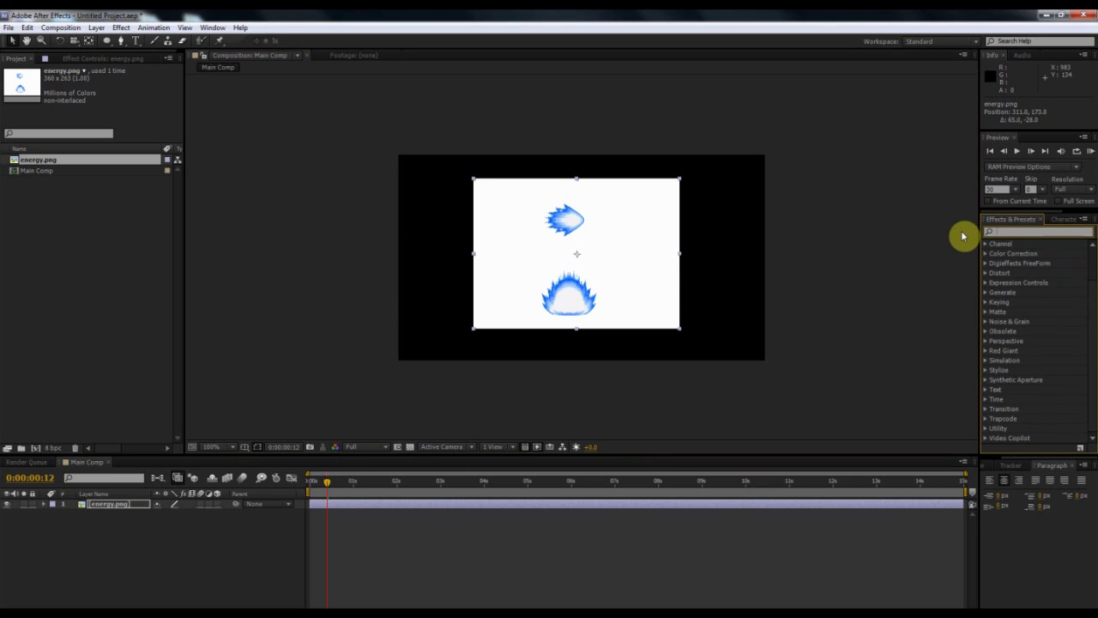
click(557, 263)
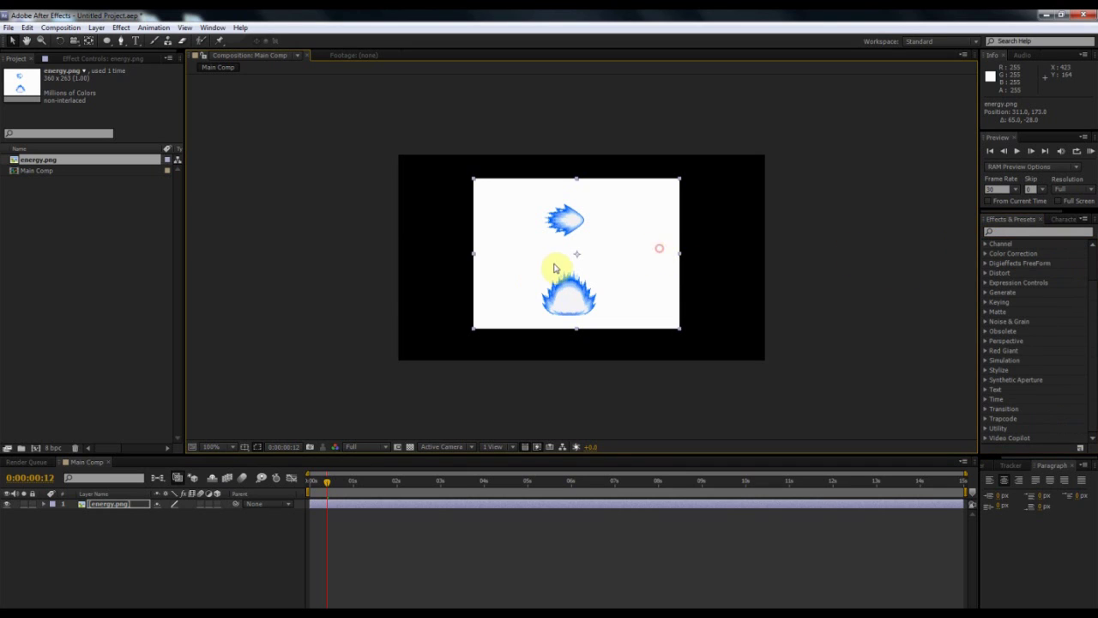
click(1054, 230)
text(key)
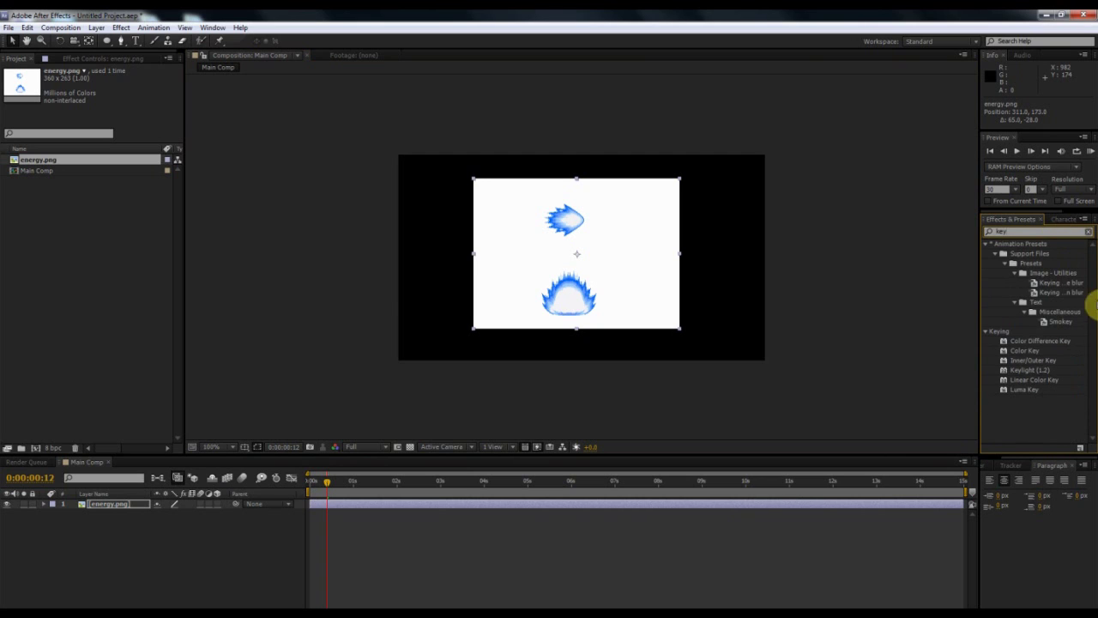
Apply Color Key to the energy layer, sampling the white background as the key color
drag(1024, 351, 582, 312)
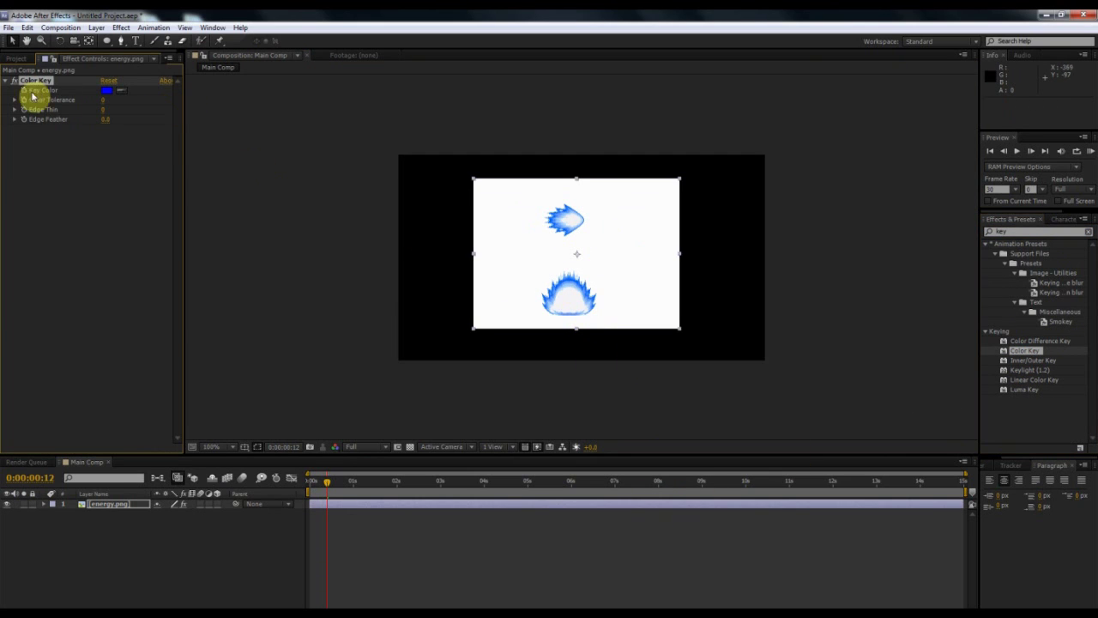
click(110, 96)
click(121, 90)
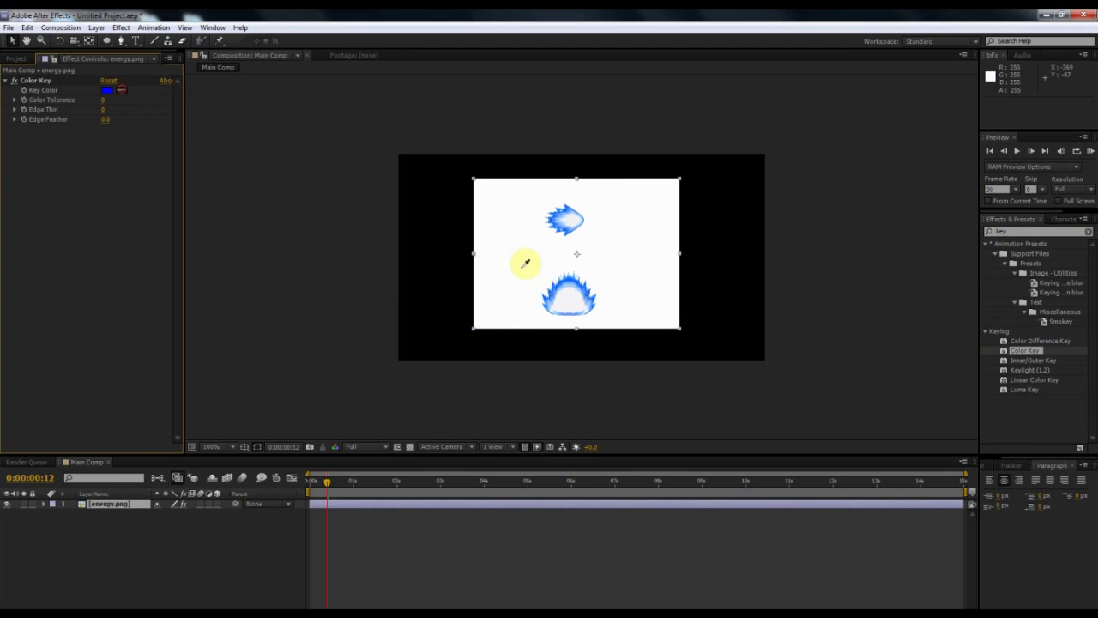
click(522, 266)
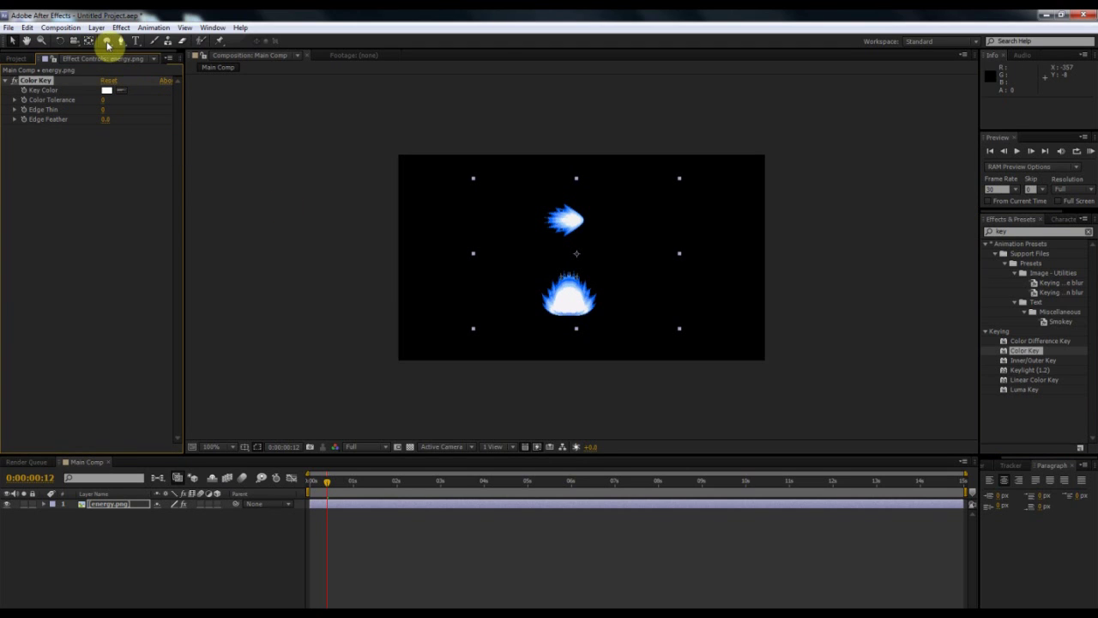
click(107, 41)
Draw a rectangular mask around the upper flame and center it inside with Pan Behind
click(155, 41)
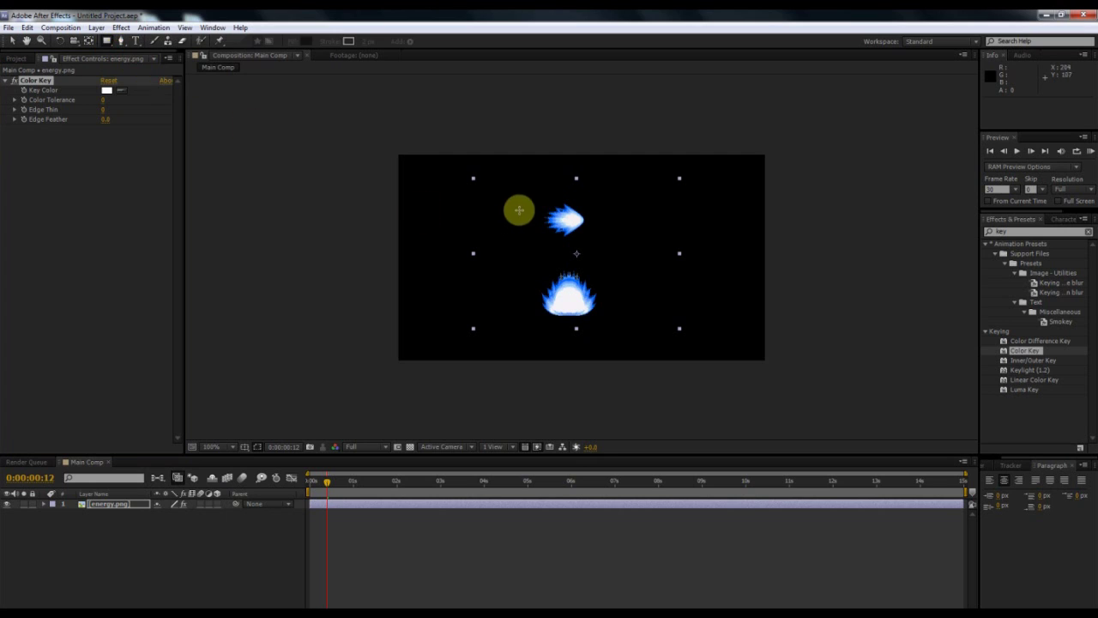
drag(533, 195, 590, 246)
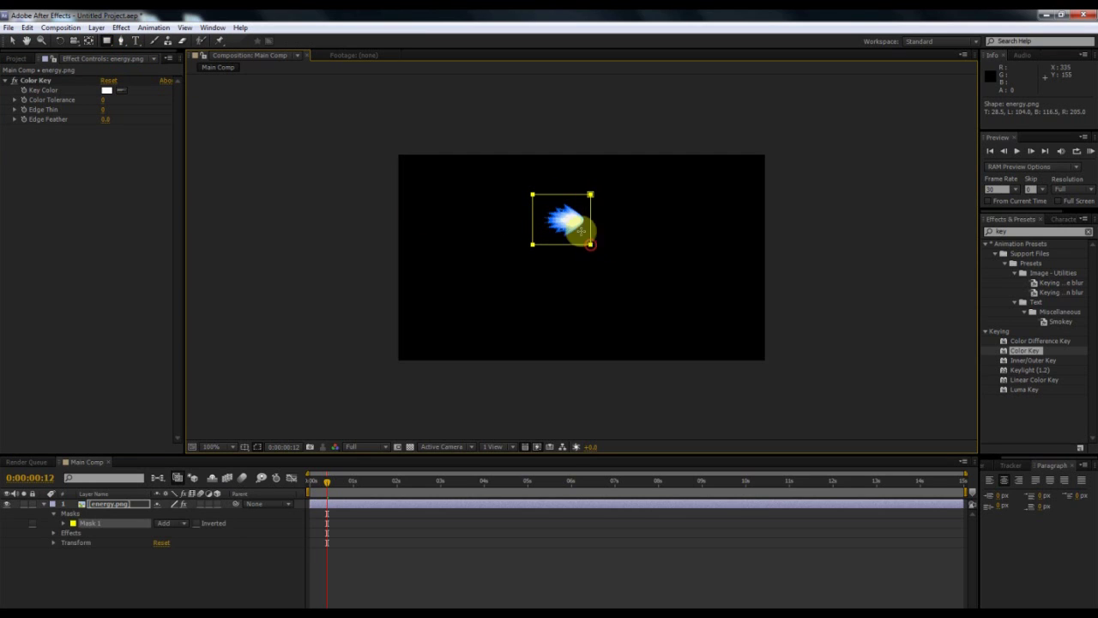
click(89, 40)
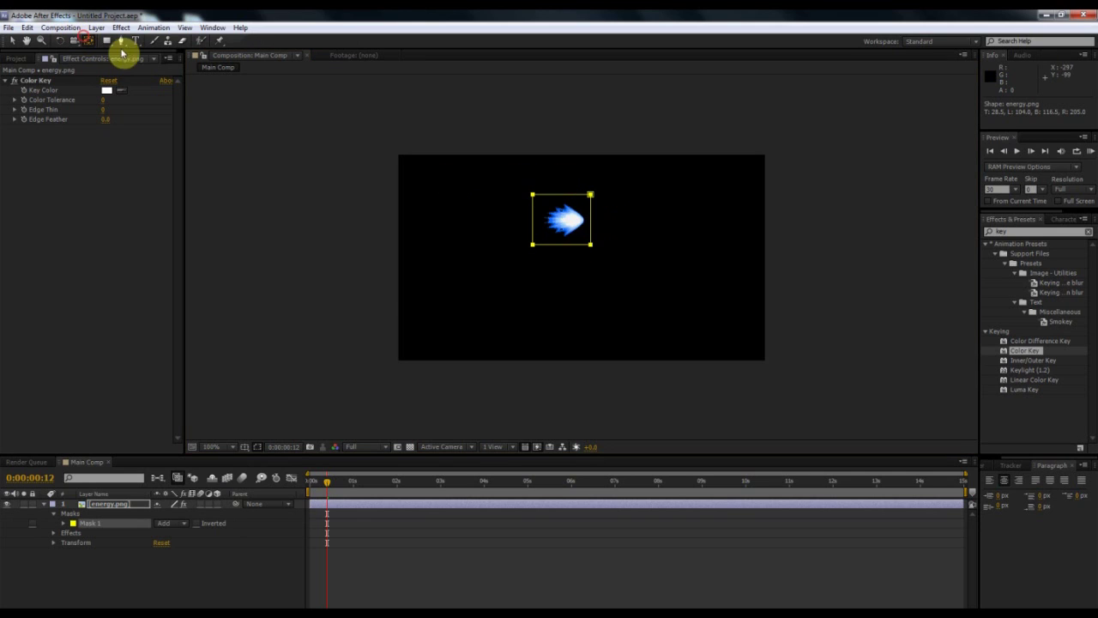
click(564, 221)
drag(576, 258, 581, 221)
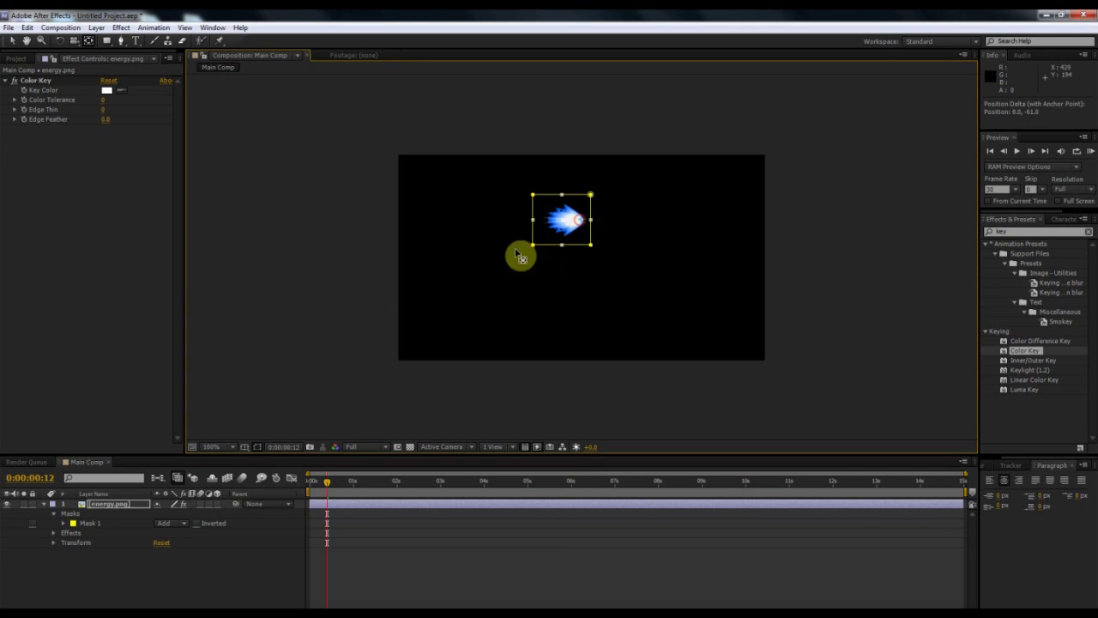
click(12, 41)
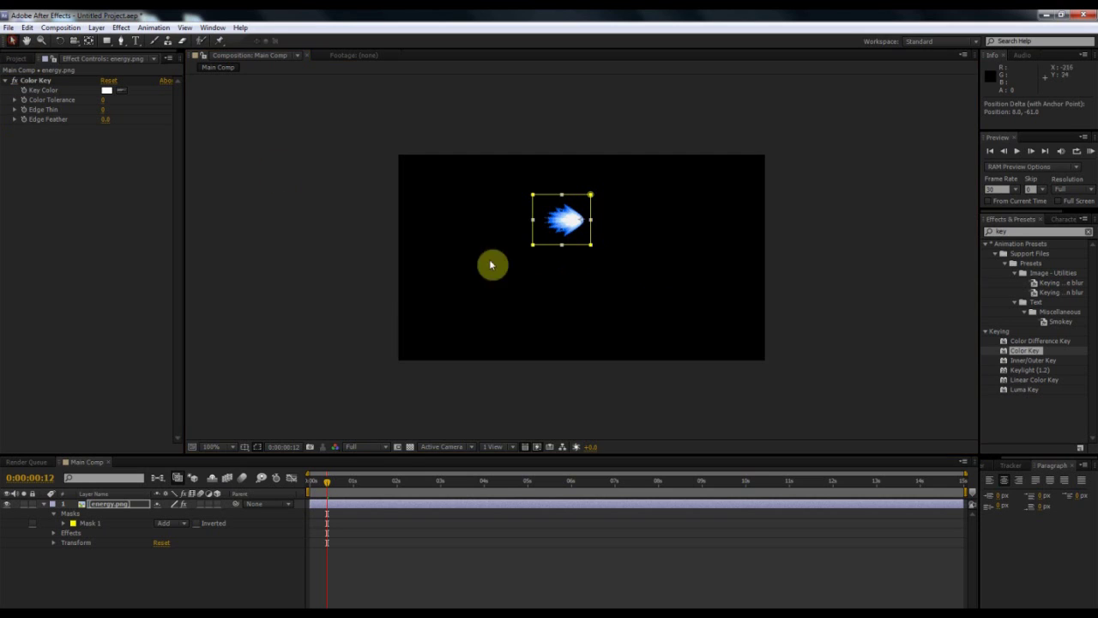
click(43, 504)
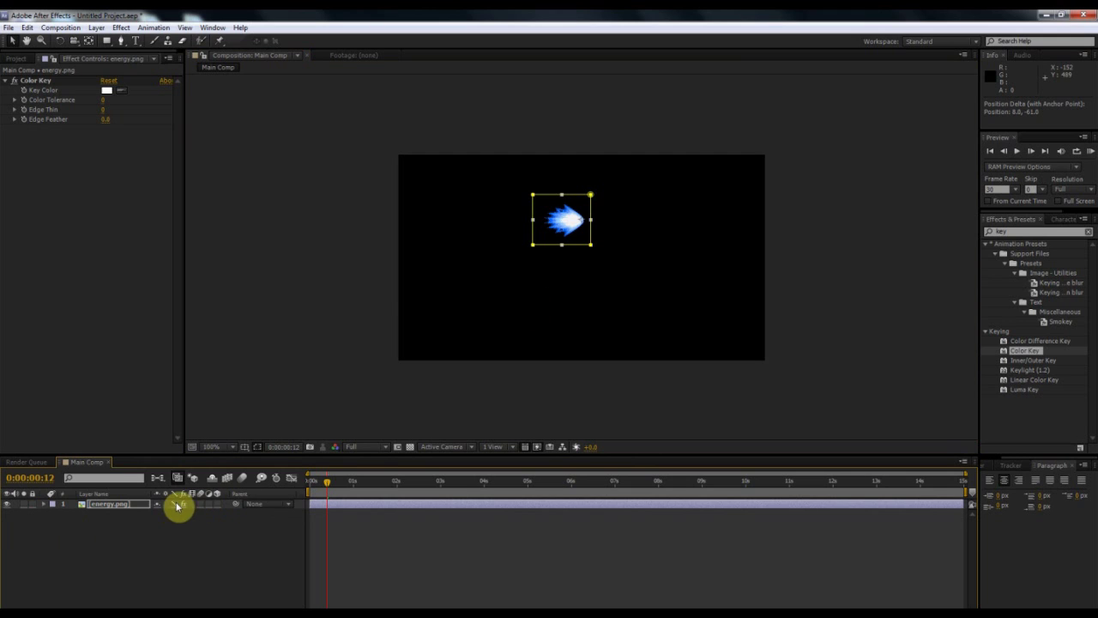
click(12, 41)
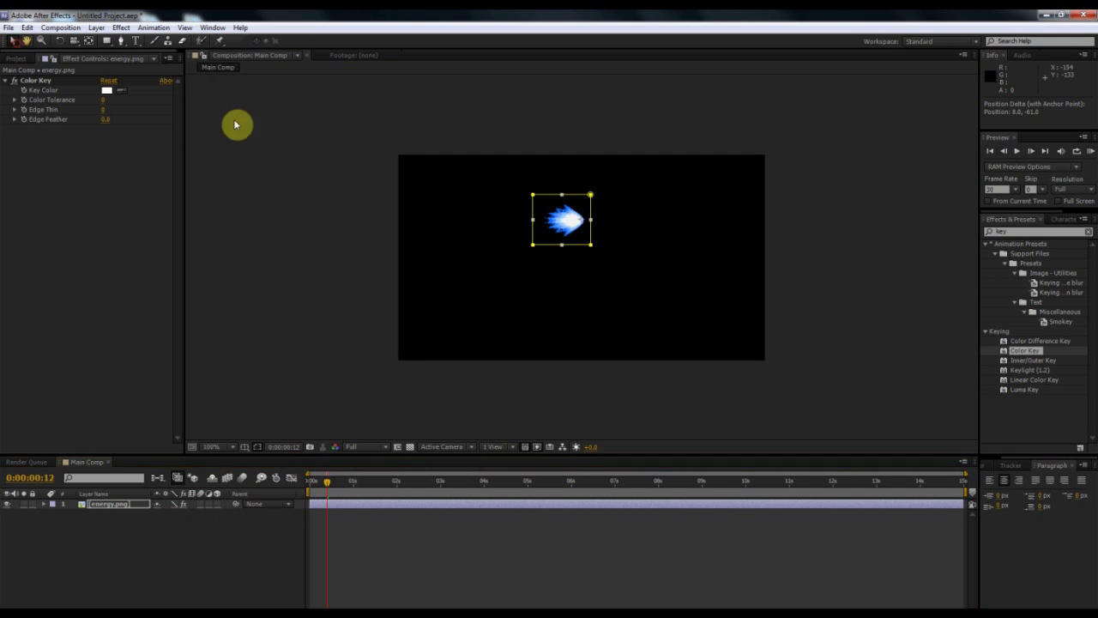
Scale the flame layer to 217%, move it to the upper-left, and rewind to frame 0
drag(534, 211, 492, 197)
key(s)
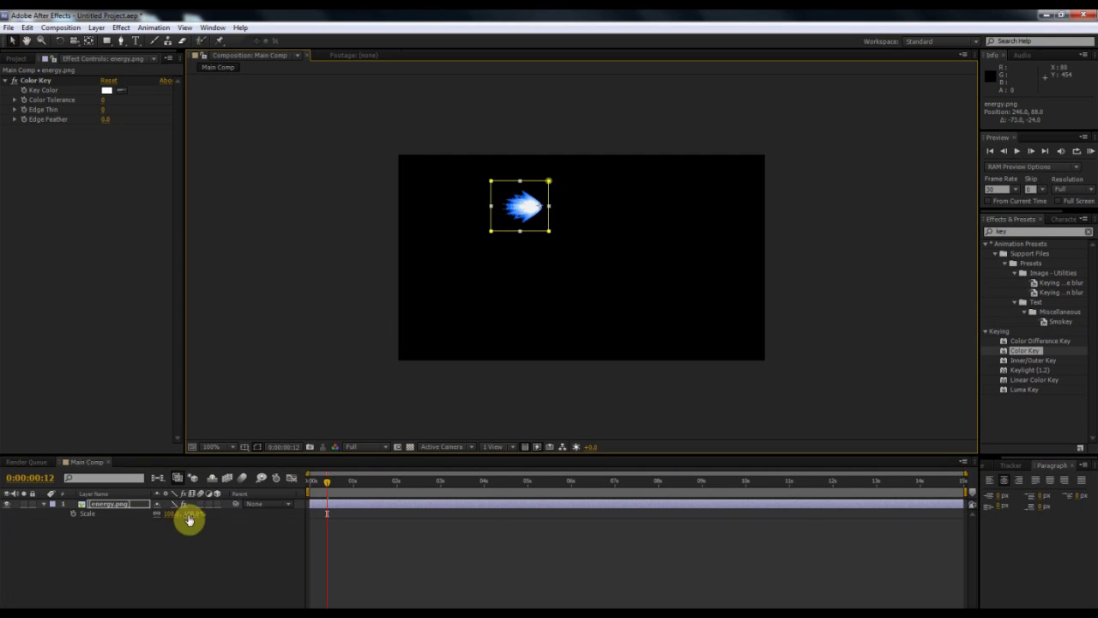
drag(189, 515, 284, 529)
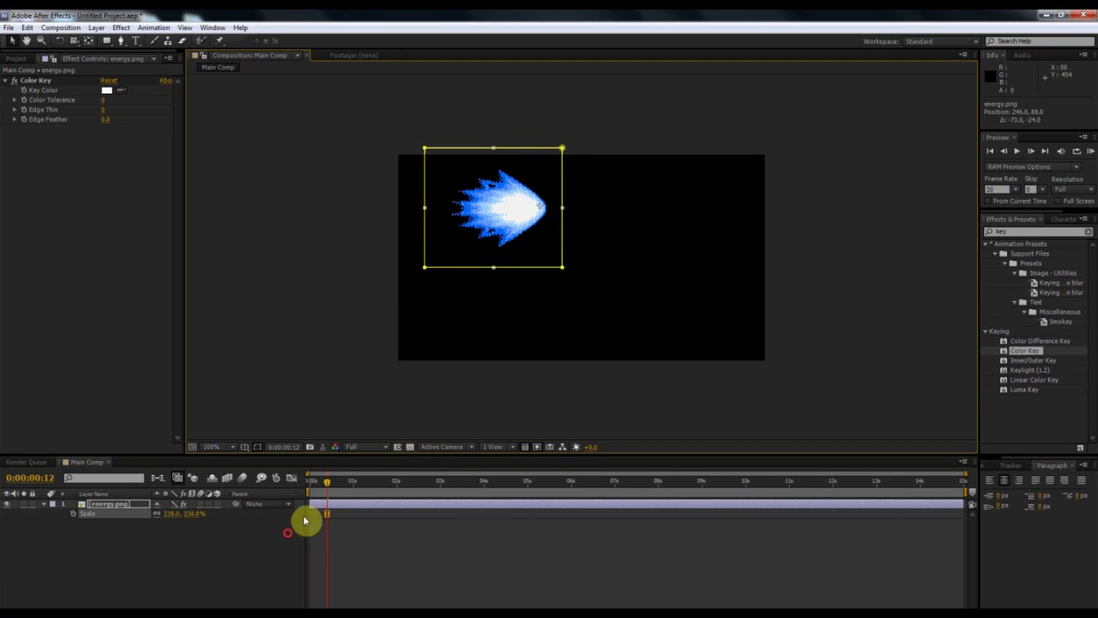
click(583, 289)
click(506, 220)
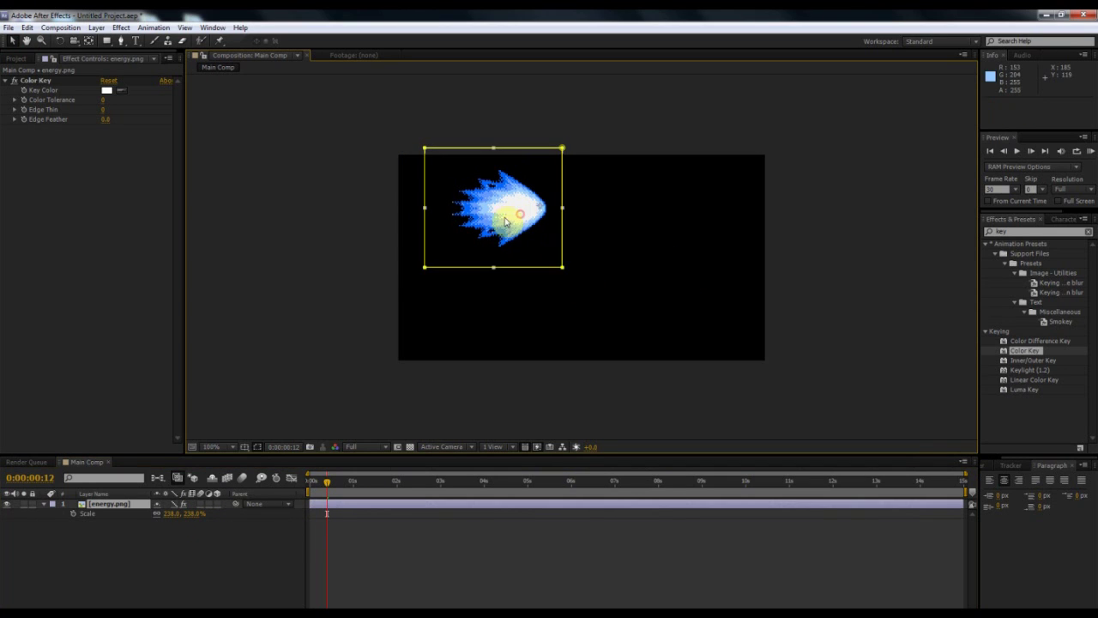
drag(506, 220, 464, 208)
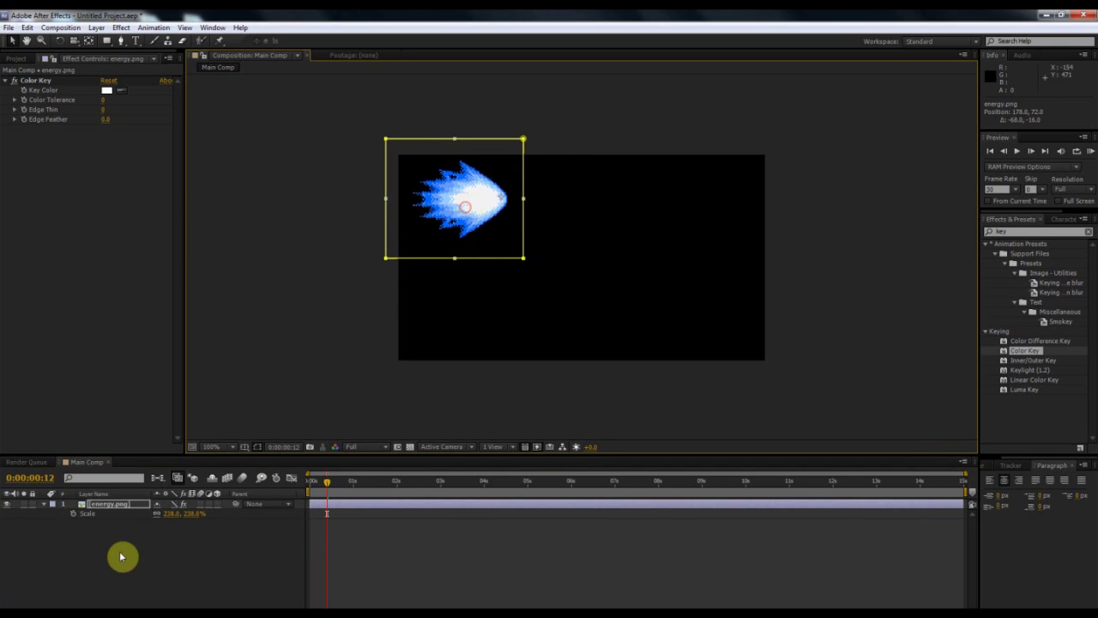
drag(194, 512, 186, 515)
click(302, 311)
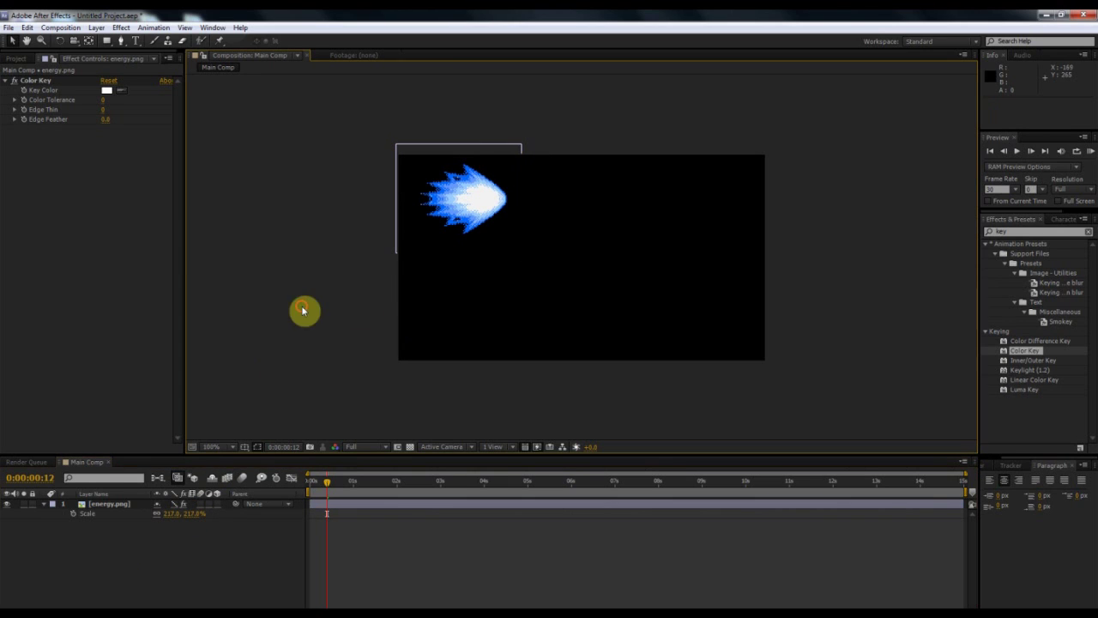
click(486, 199)
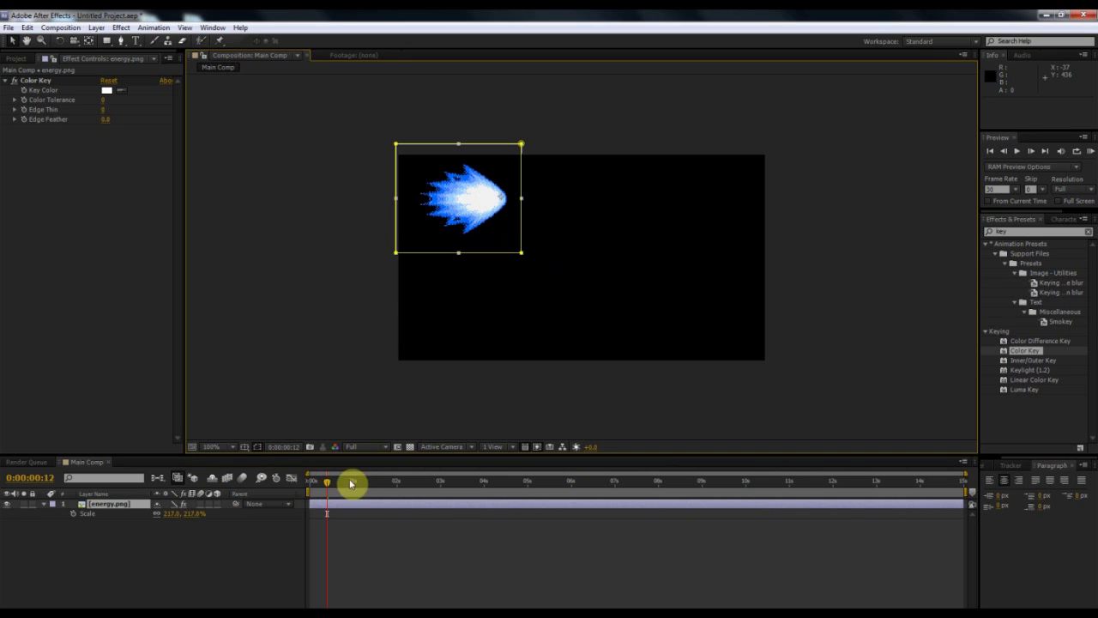
drag(327, 482, 306, 486)
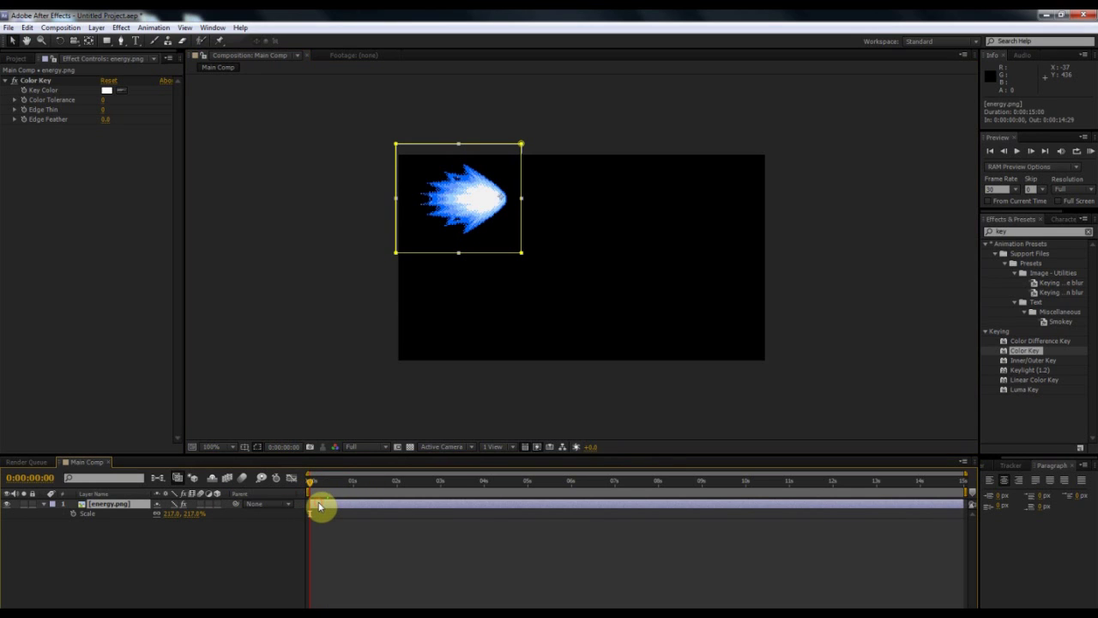
Duplicate the flame layer, move the copy below the original, and clear the effects search
key(ctrl+d)
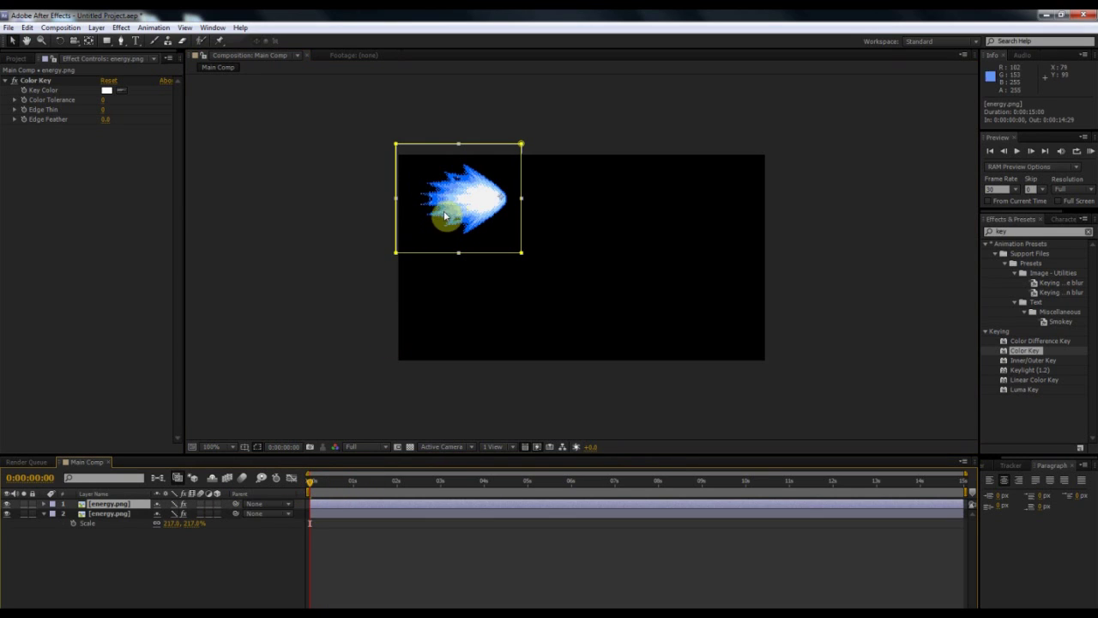
drag(444, 210, 448, 290)
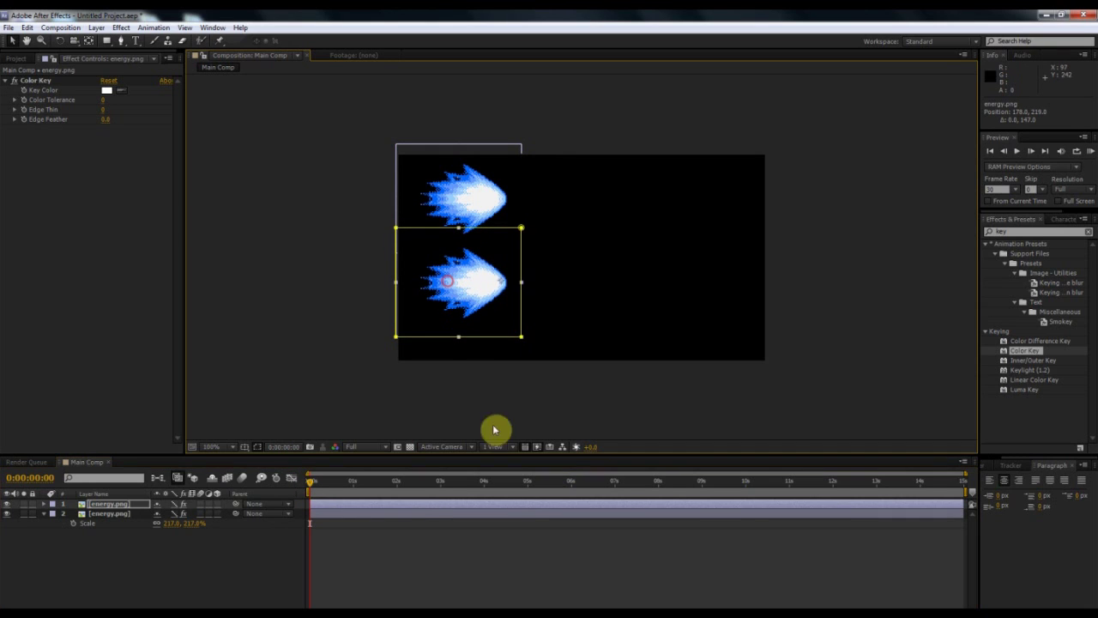
click(339, 553)
click(100, 504)
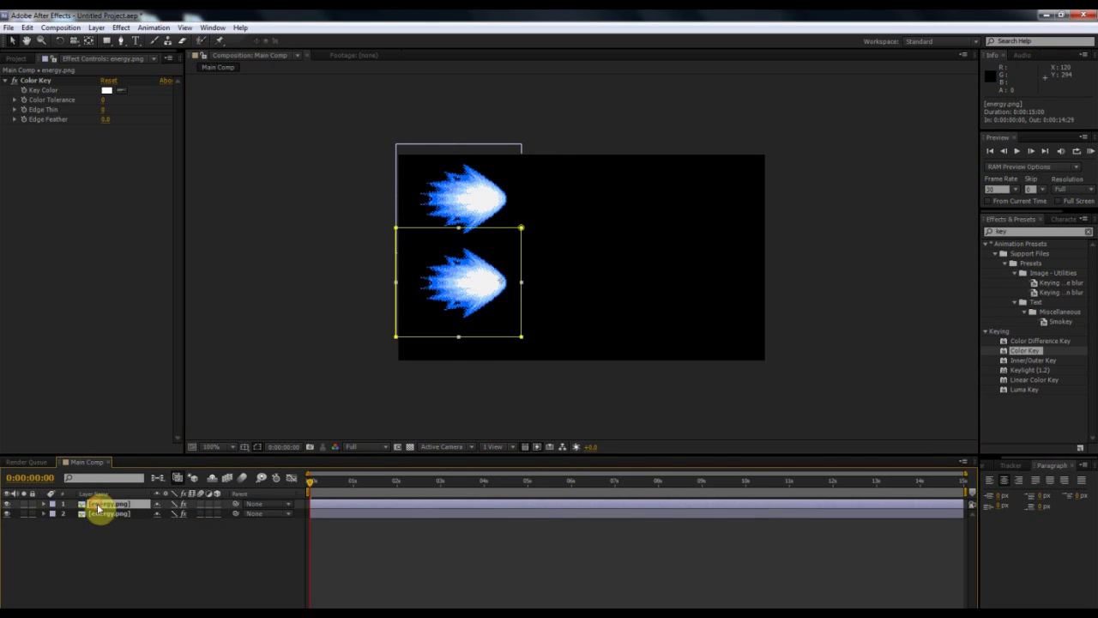
double_click(1027, 231)
key(BackSpace)
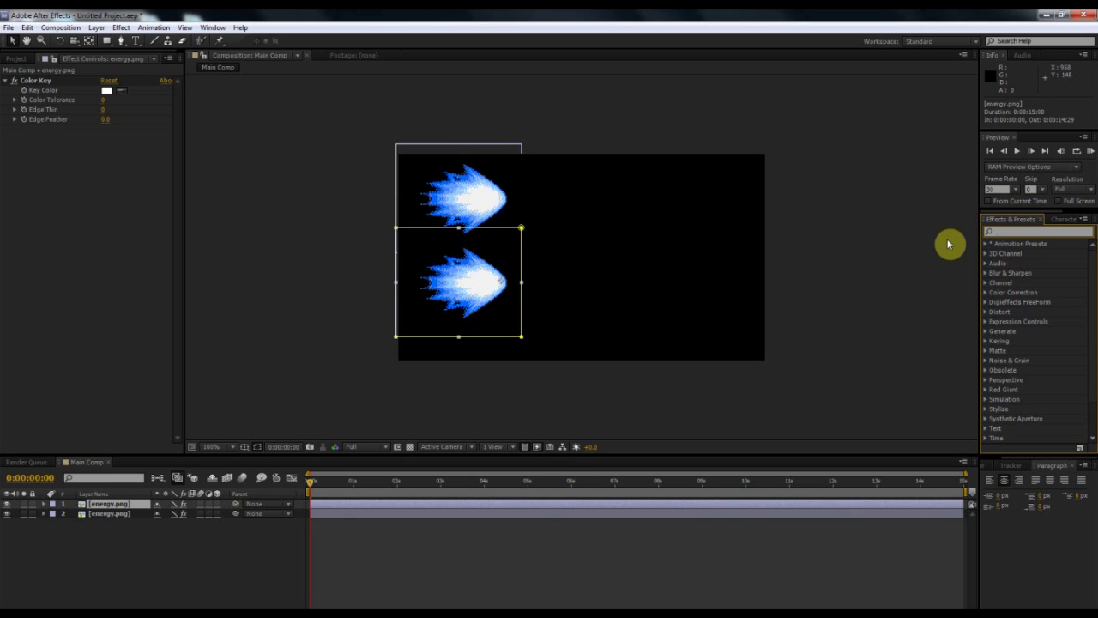
Search effects for 'blur' and apply Gaussian Blur to the lower fireball
click(1014, 232)
text(blur)
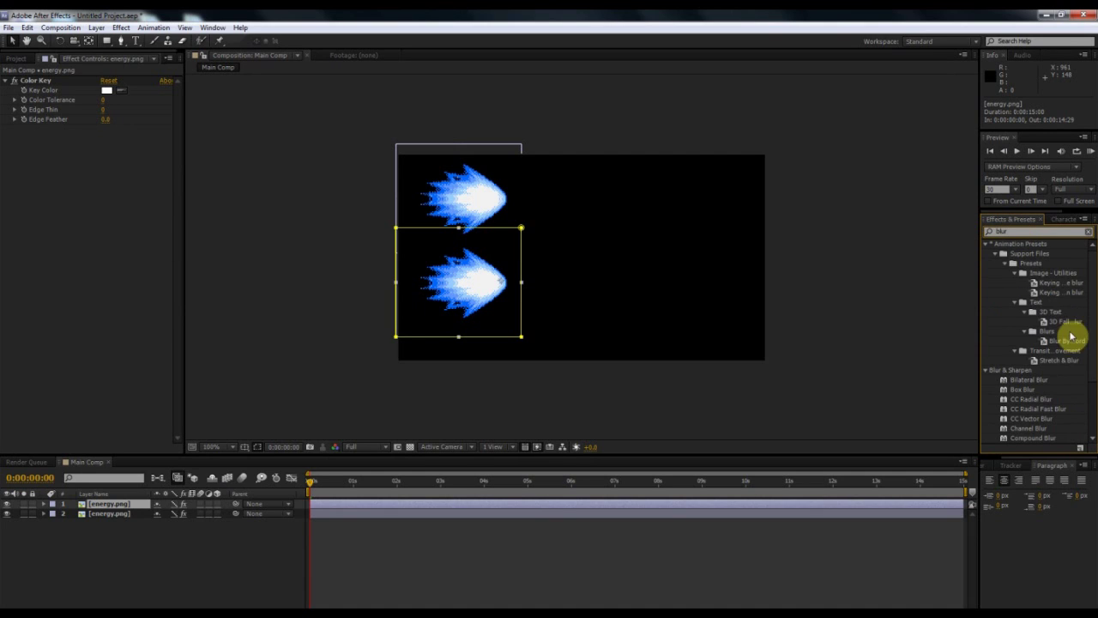
scroll(1051, 374, down, 3)
scroll(1052, 375, down, 1)
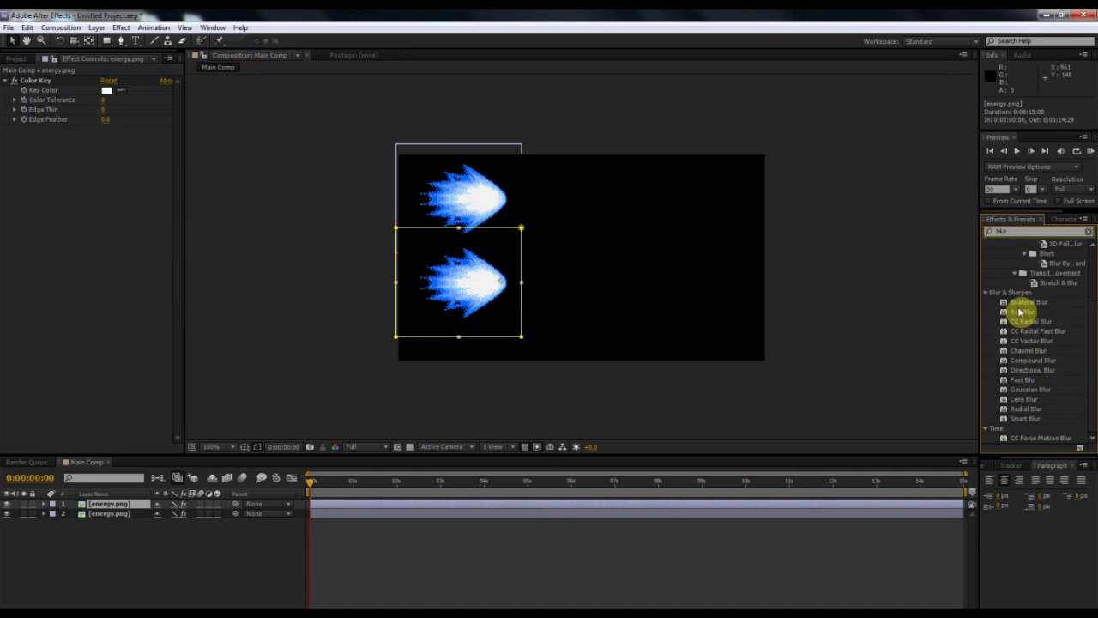
click(1026, 303)
click(1023, 418)
click(1020, 389)
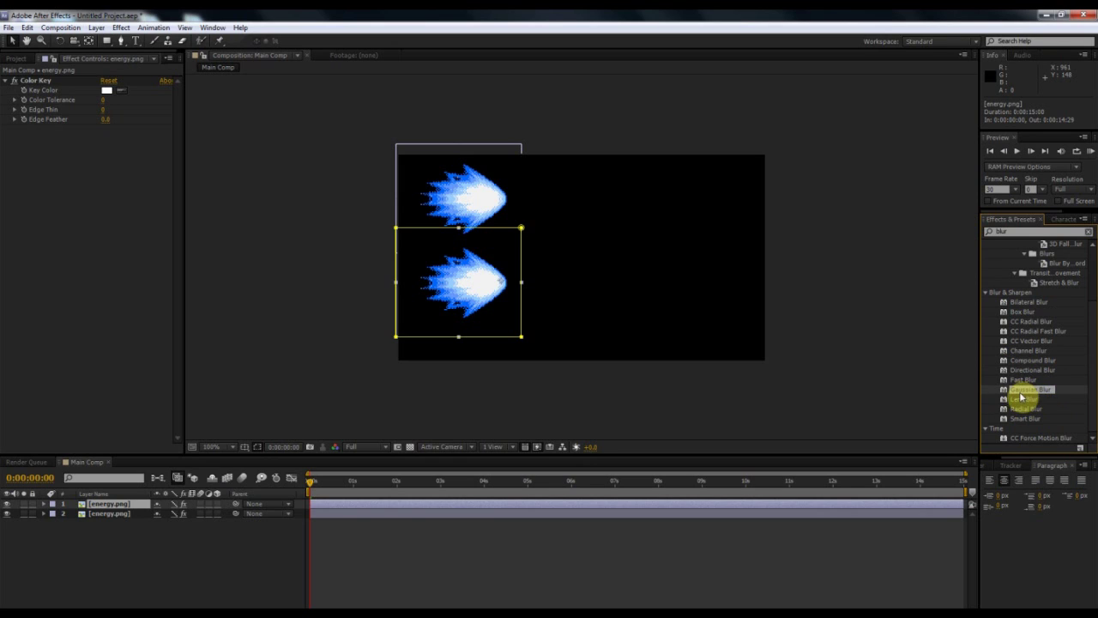
drag(1021, 391, 465, 288)
Set the Gaussian Blur's Blurriness to 2.0 and zoom in to inspect the result
click(107, 139)
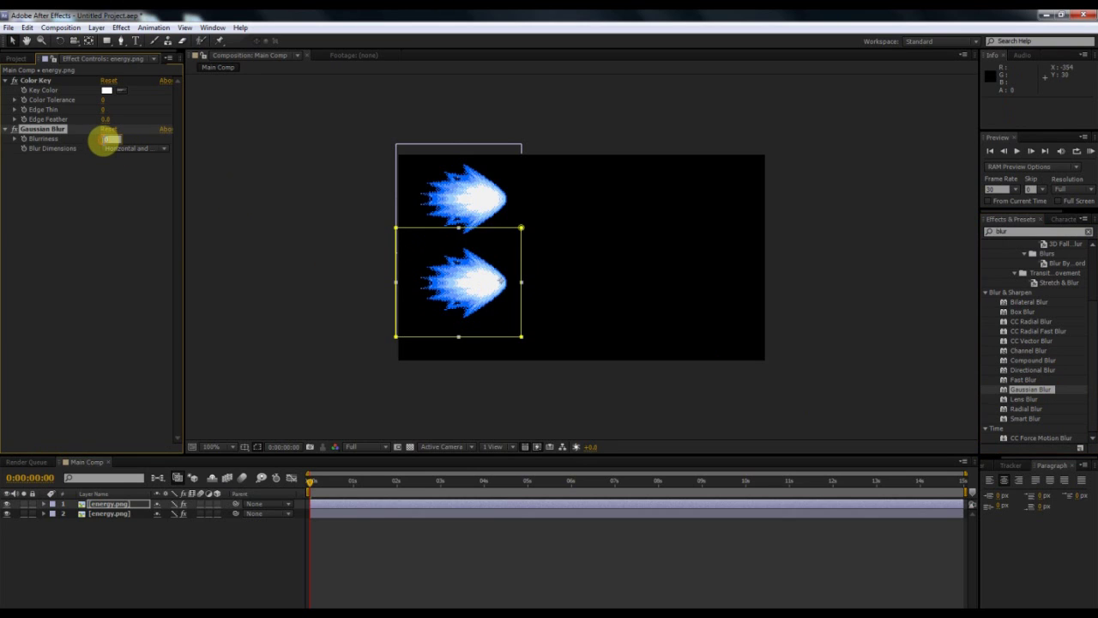
text(2)
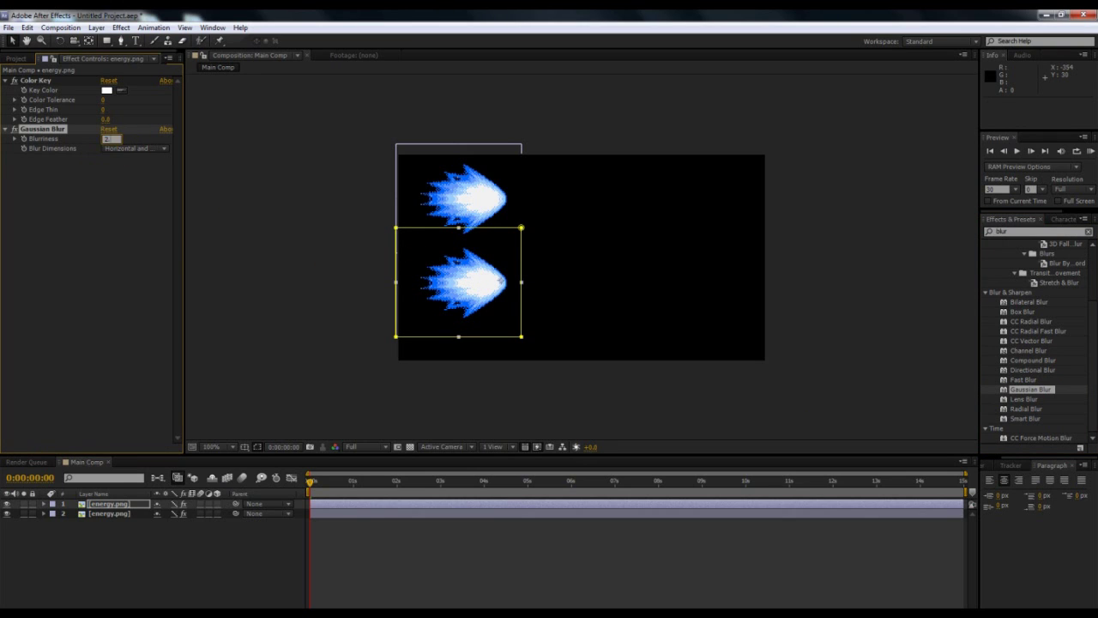
click(201, 236)
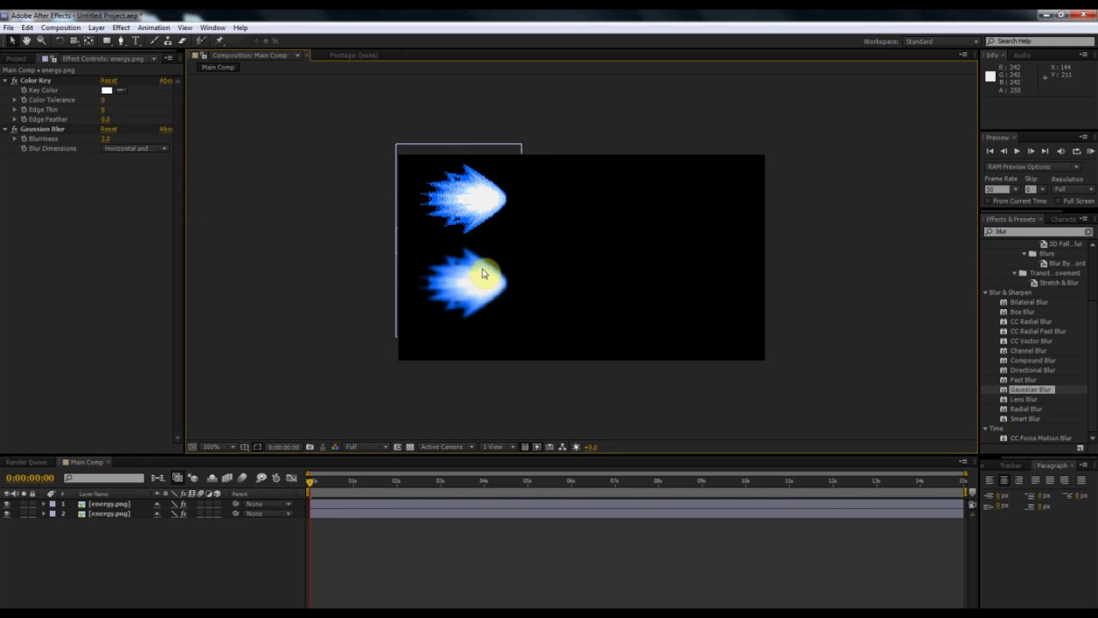
key(period)
key(comma)
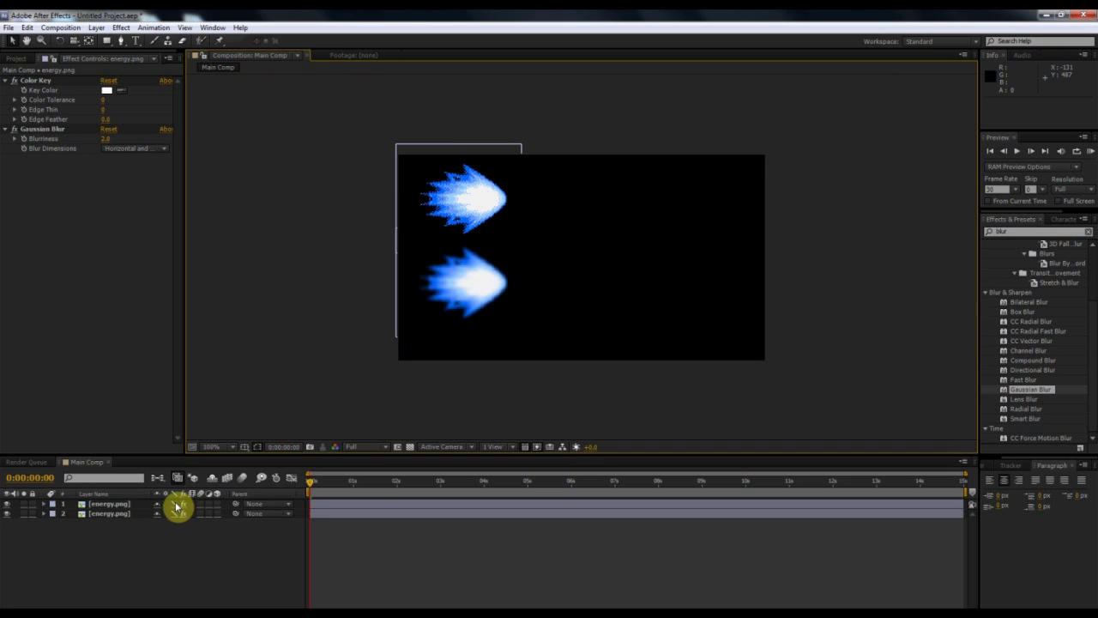
click(370, 504)
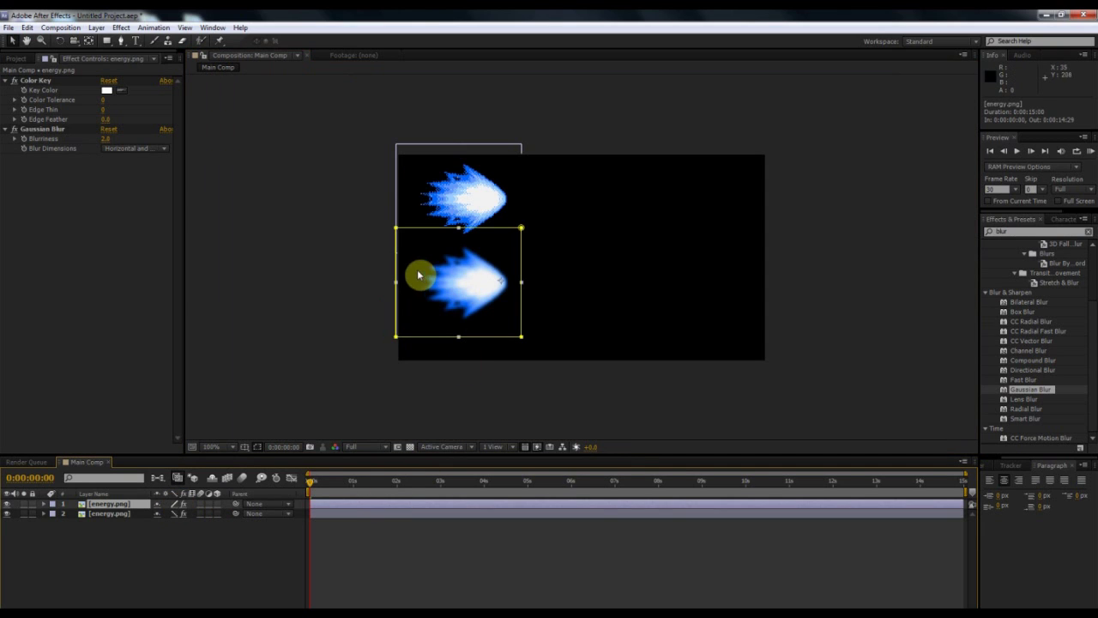
click(342, 290)
click(467, 279)
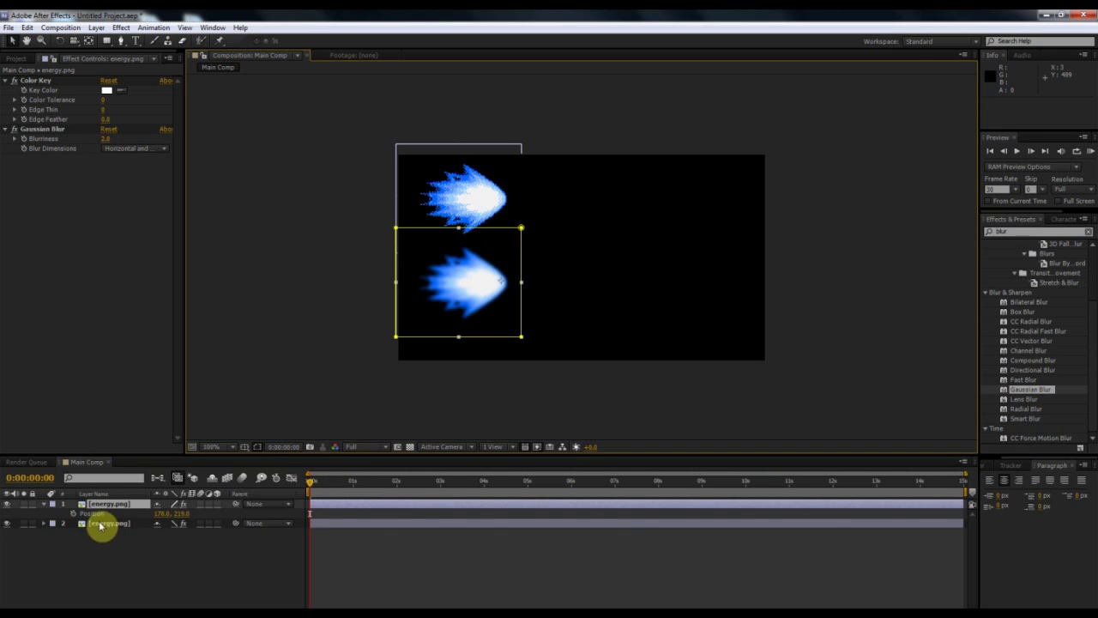
Keyframe Position at frame 7 with the lower fireball moved far right, off frame
key(p)
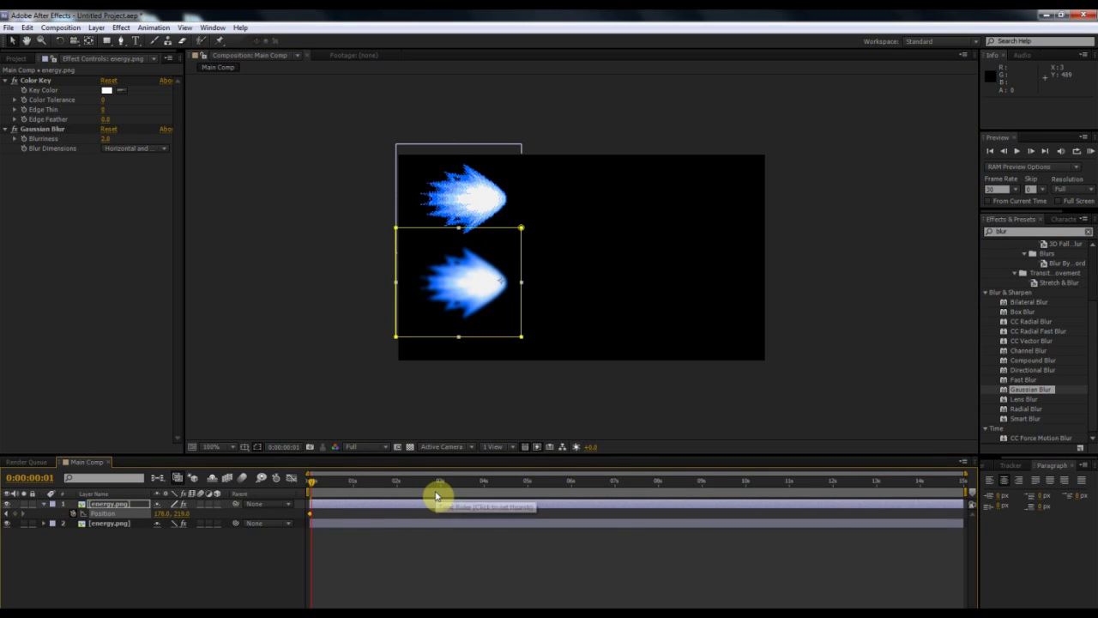
click(320, 481)
click(15, 513)
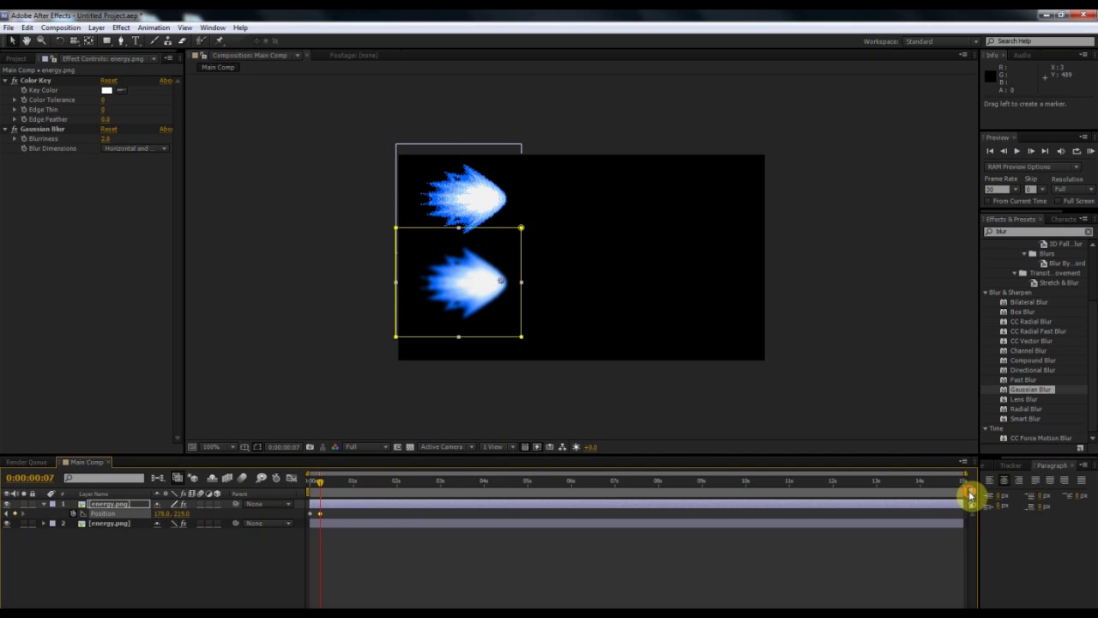
drag(432, 300, 491, 298)
drag(614, 295, 883, 300)
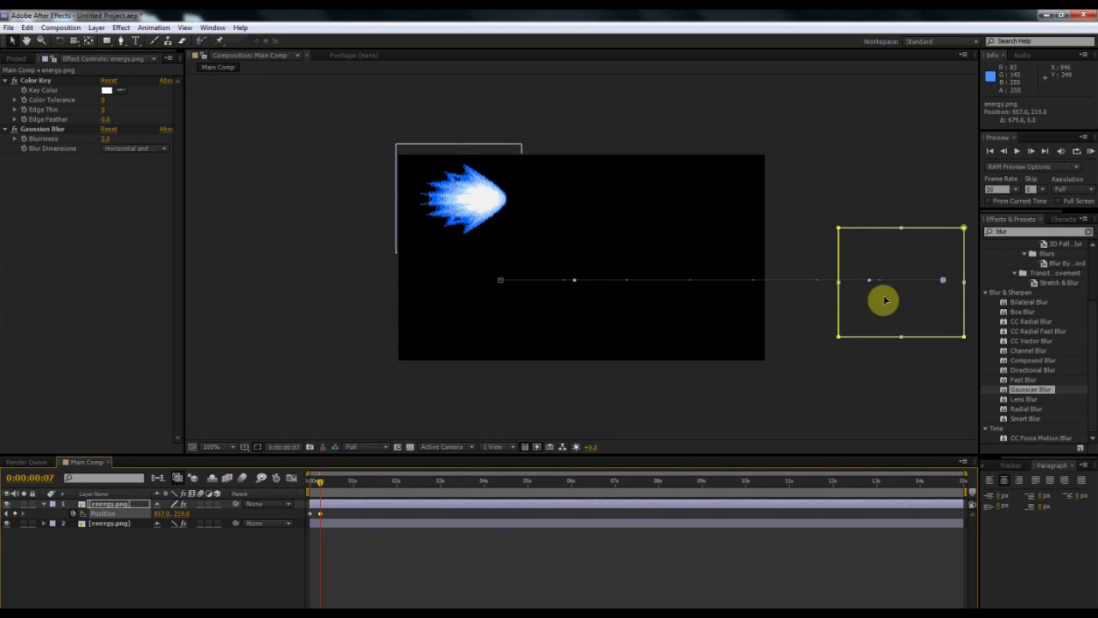
Limit the work area to the first 8 frames, preview the motion, and return to frame 0
click(246, 481)
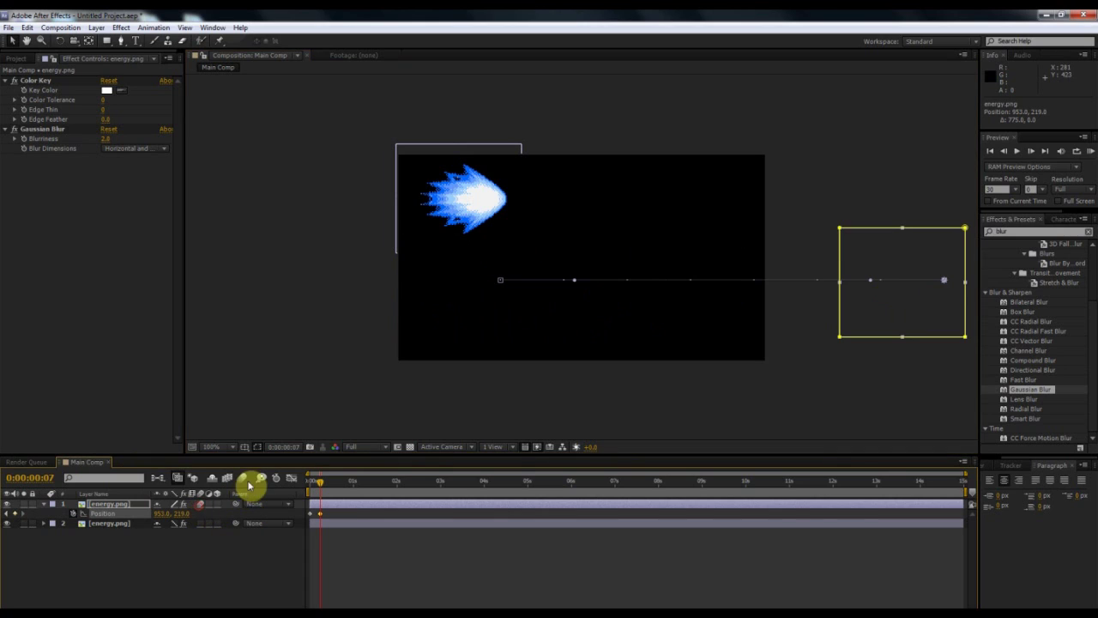
drag(964, 491, 327, 515)
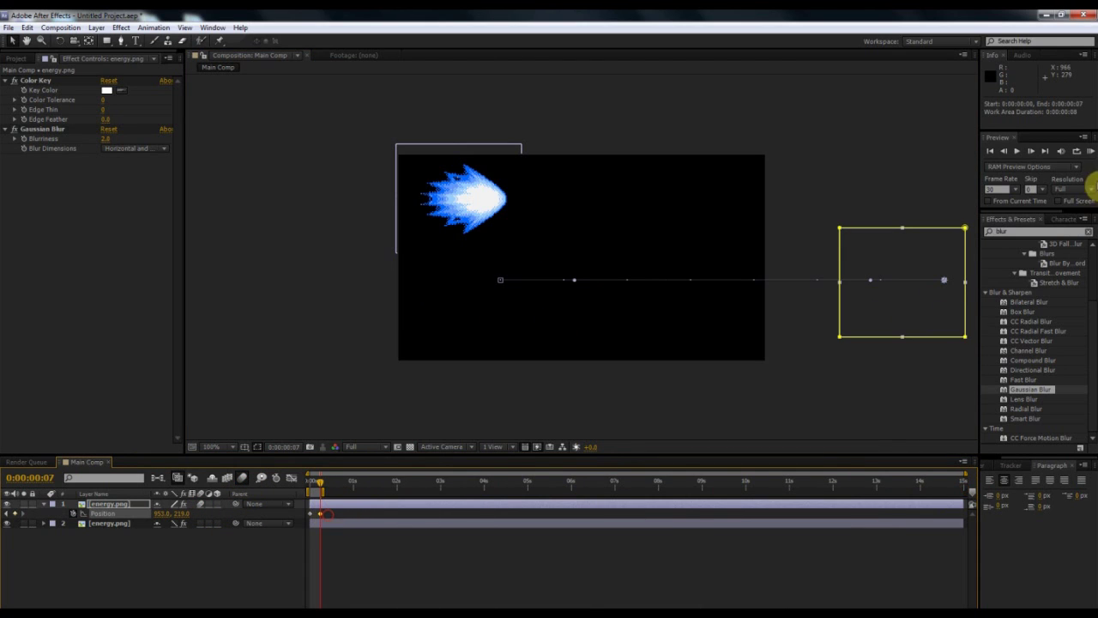
click(1090, 151)
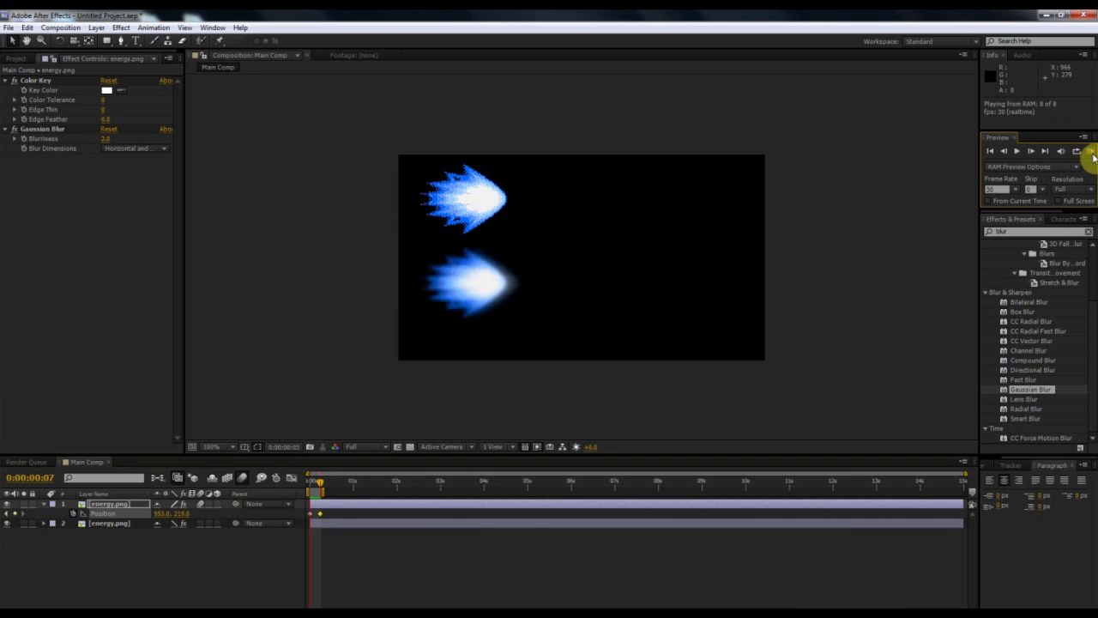
click(555, 274)
key(space)
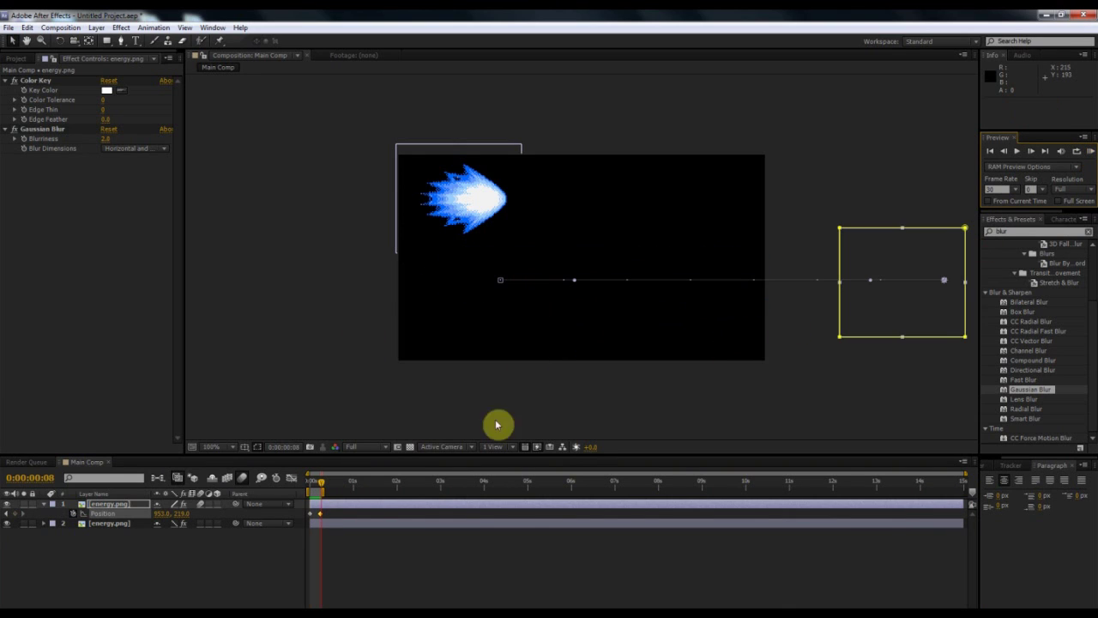
drag(318, 483, 290, 482)
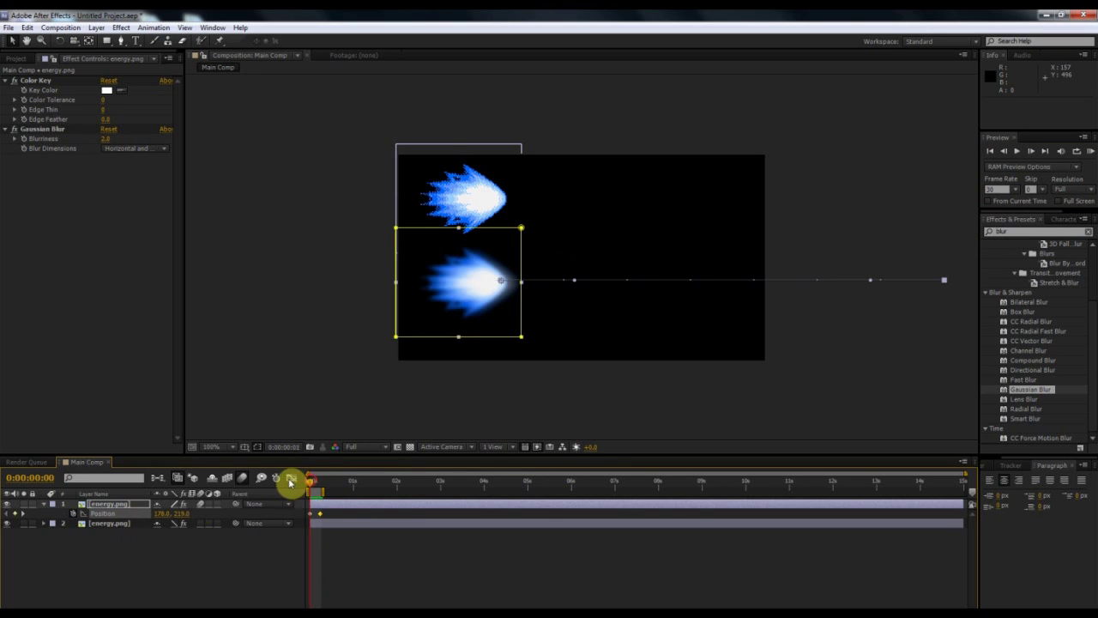
click(63, 518)
Collapse Position, duplicate the lower fireball, and move the copy to the upper right
click(35, 506)
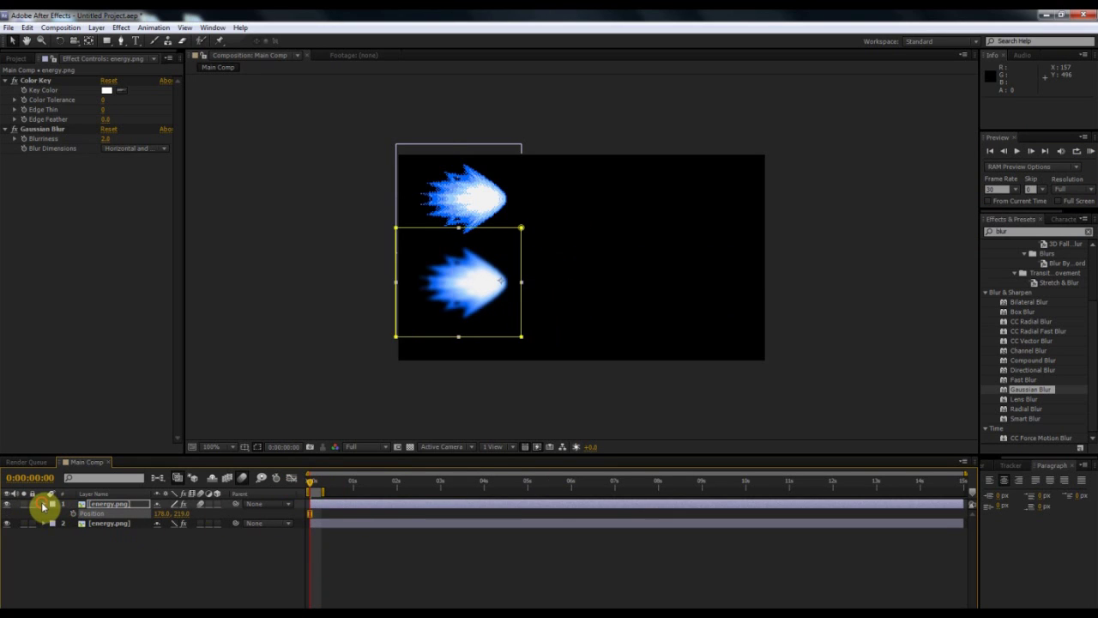
click(43, 506)
click(363, 403)
click(144, 503)
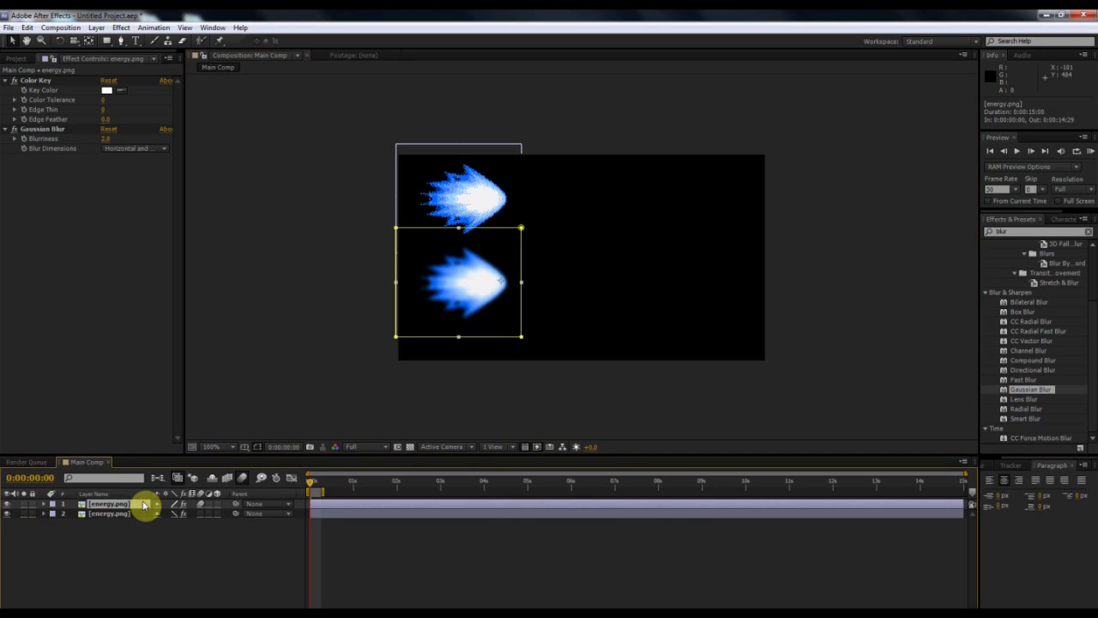
key(ctrl+d)
drag(442, 291, 559, 203)
Search Effects & Presets for 'glow'
click(988, 230)
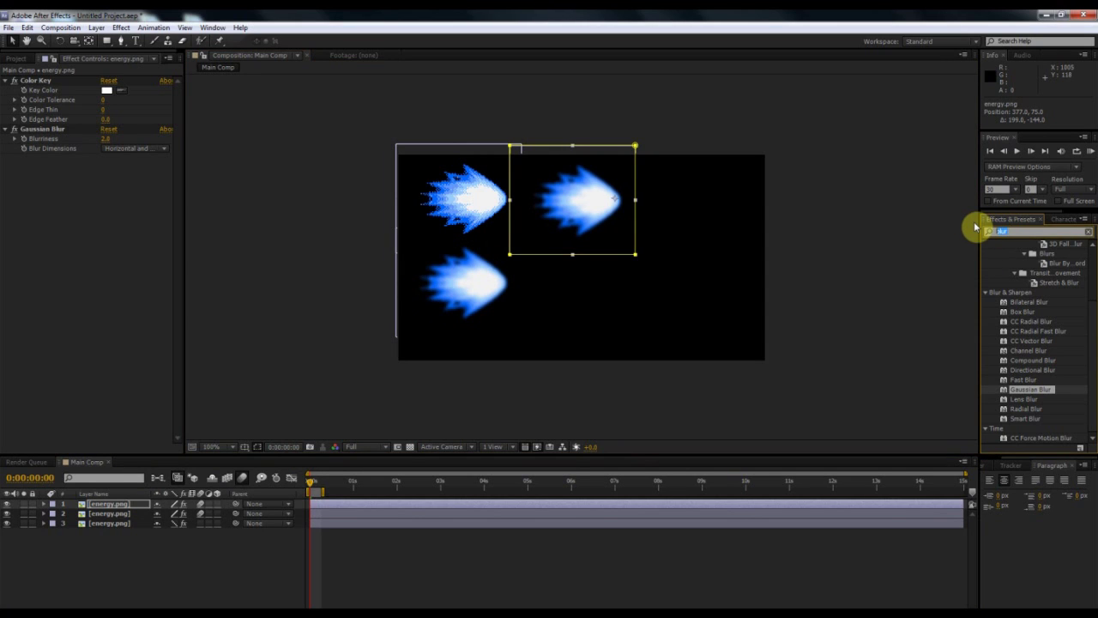
text(glow)
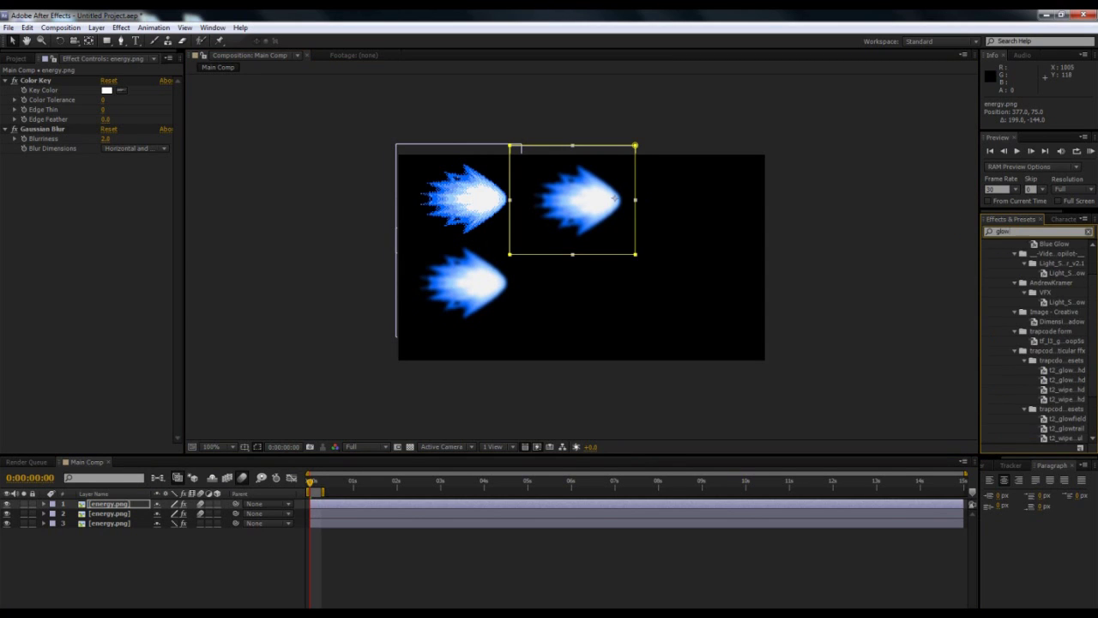
scroll(1055, 382, down, 2)
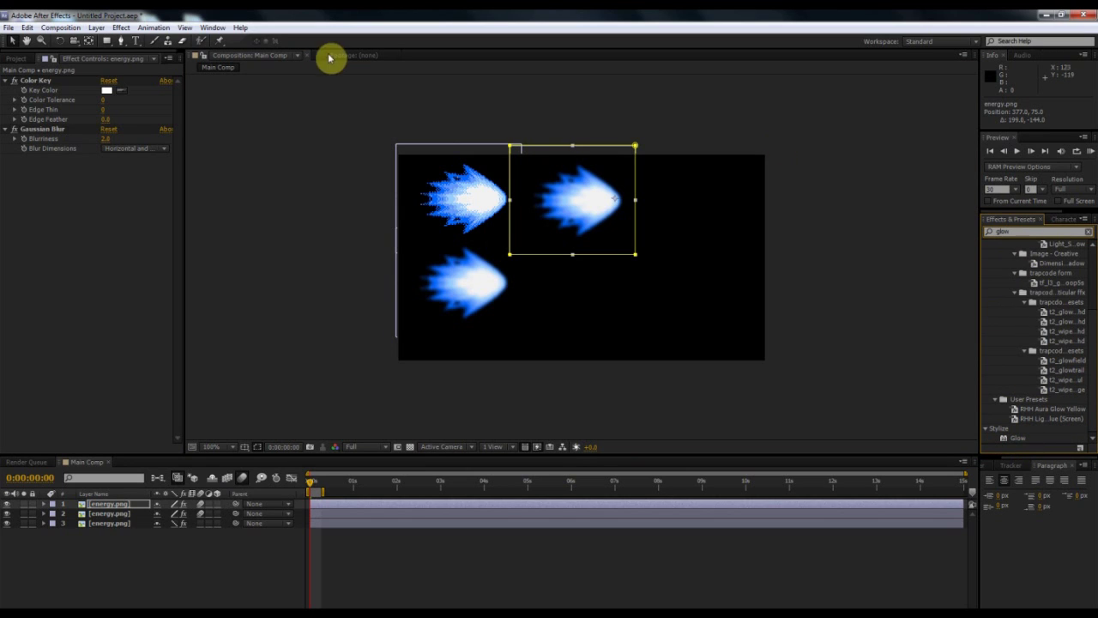
click(123, 28)
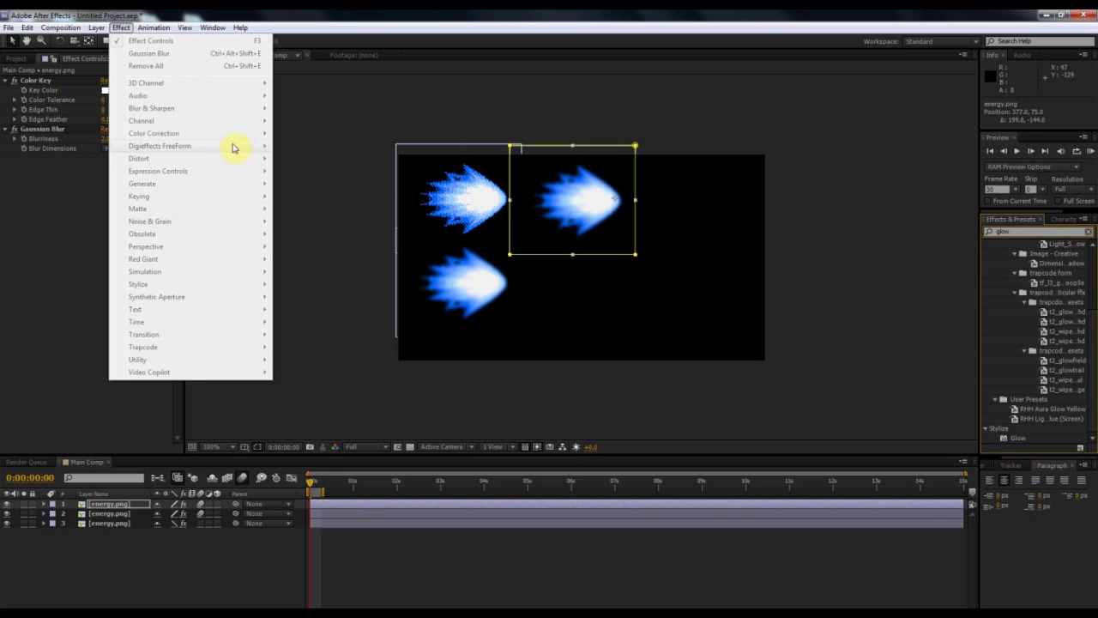
click(354, 108)
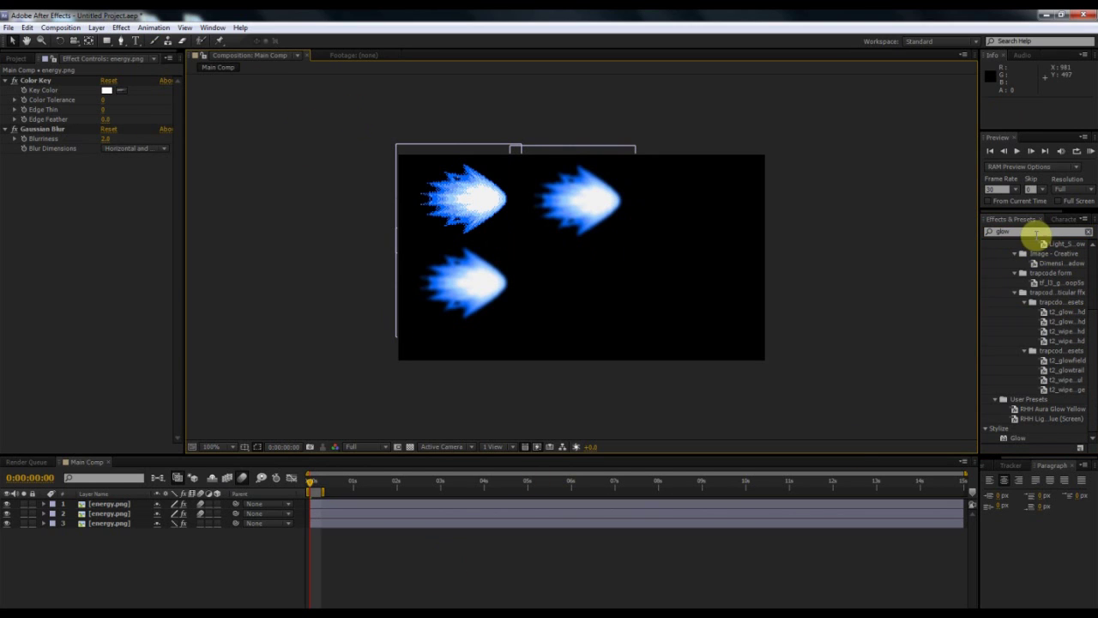
click(1037, 233)
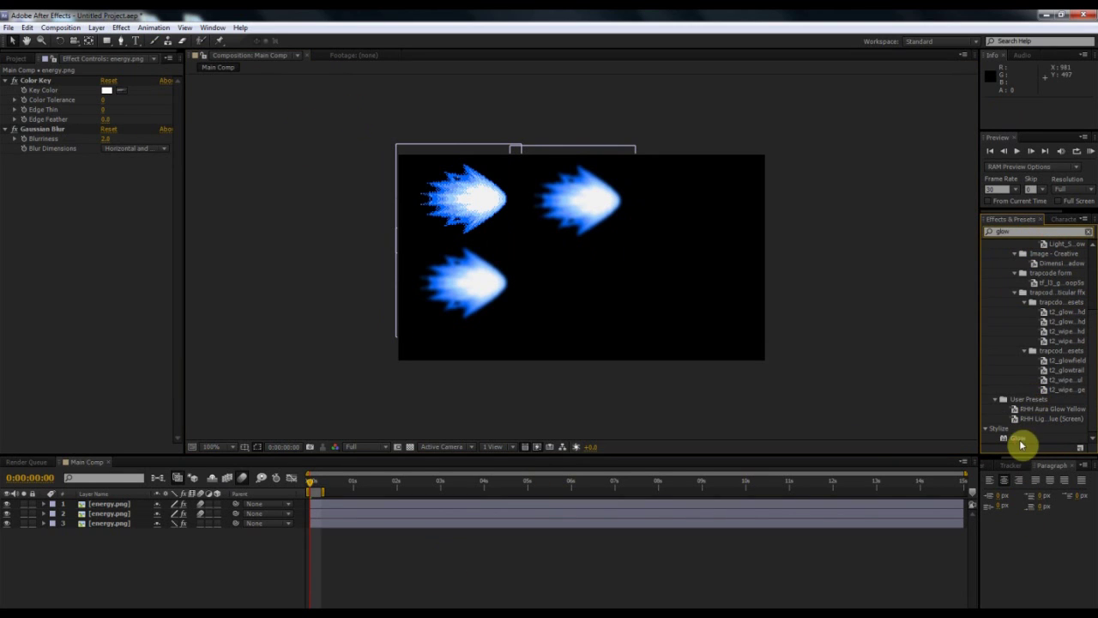
Apply Glow to the upper-right fireball with 67.1% threshold, 32.0 radius and 0.5 intensity
drag(1020, 444, 591, 199)
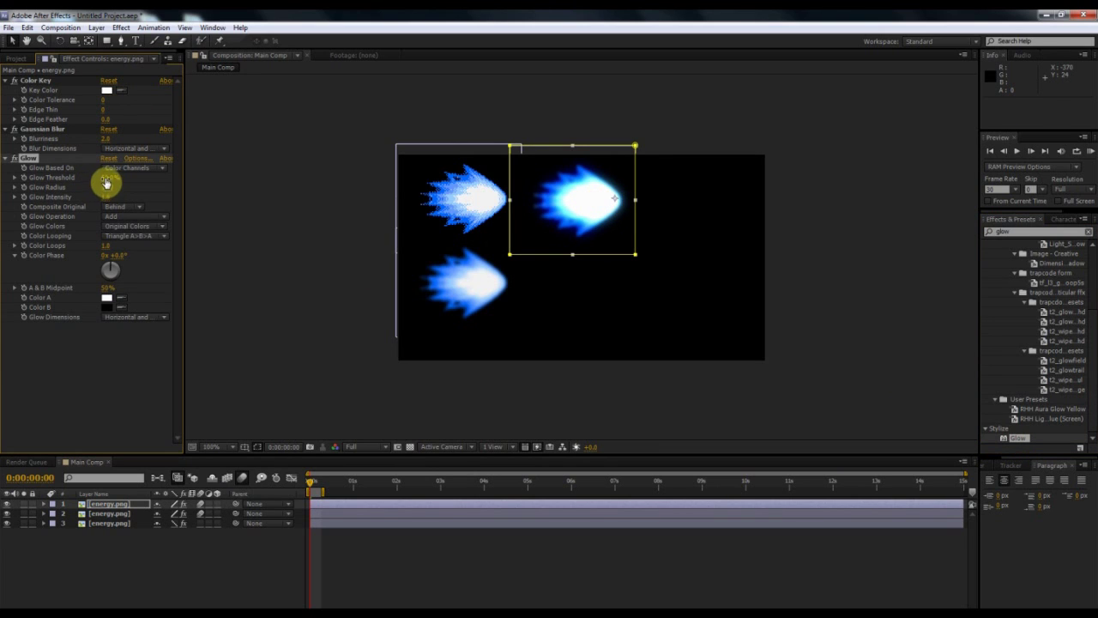
drag(106, 182, 106, 206)
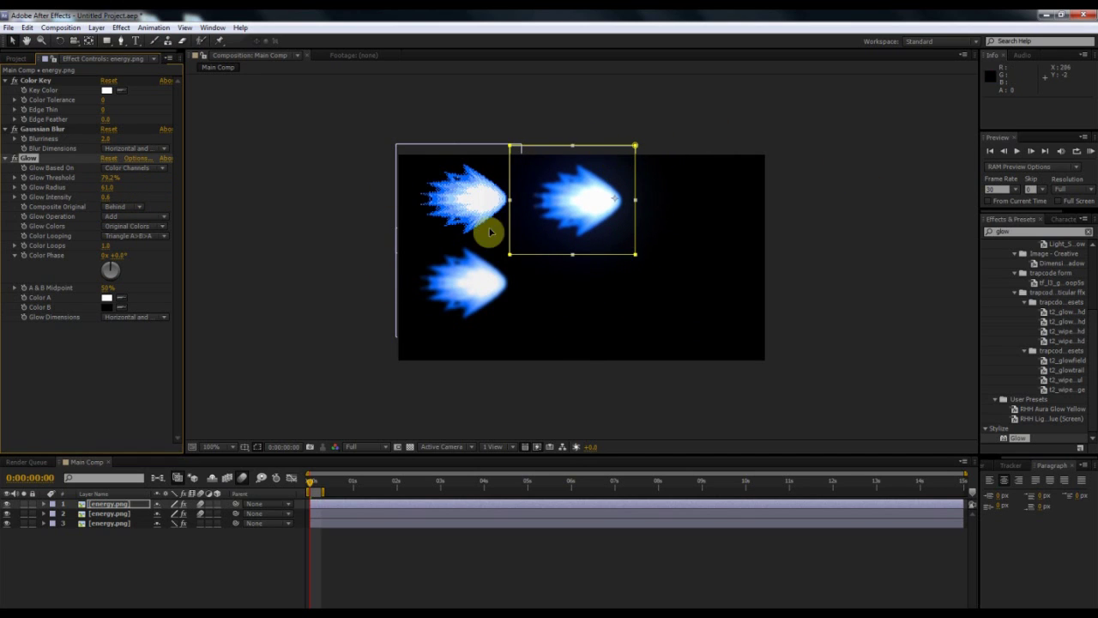
mouse_move(101, 178)
mouse_down()
mouse_move(88, 180)
mouse_move(106, 191)
mouse_move(91, 189)
mouse_move(112, 196)
mouse_move(99, 198)
mouse_up()
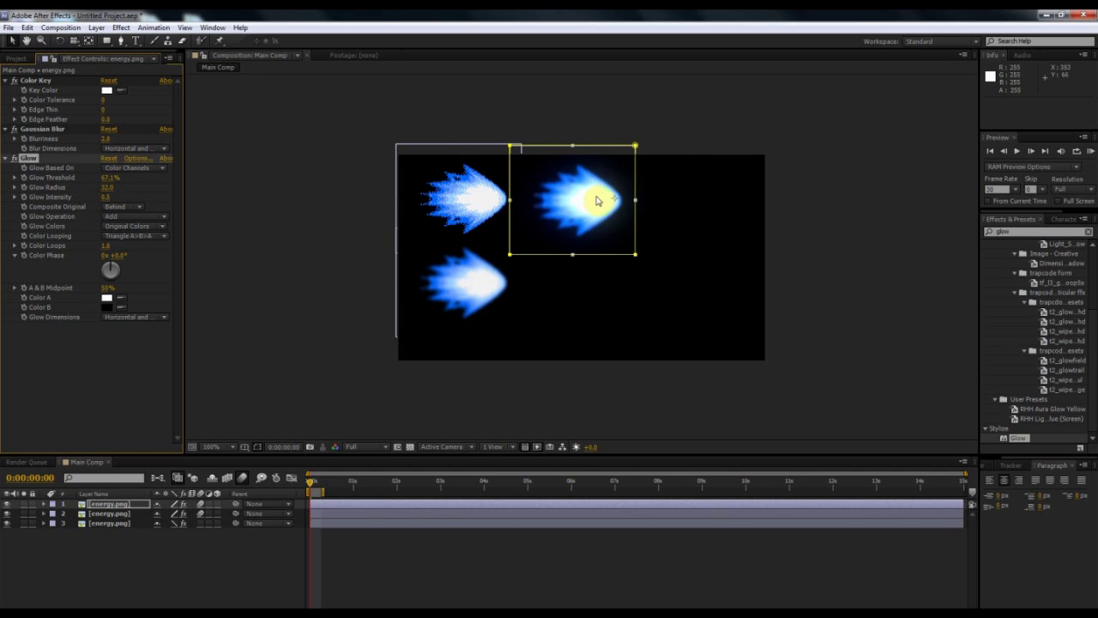
mouse_move(595, 199)
mouse_down()
mouse_move(583, 194)
mouse_move(592, 199)
mouse_up()
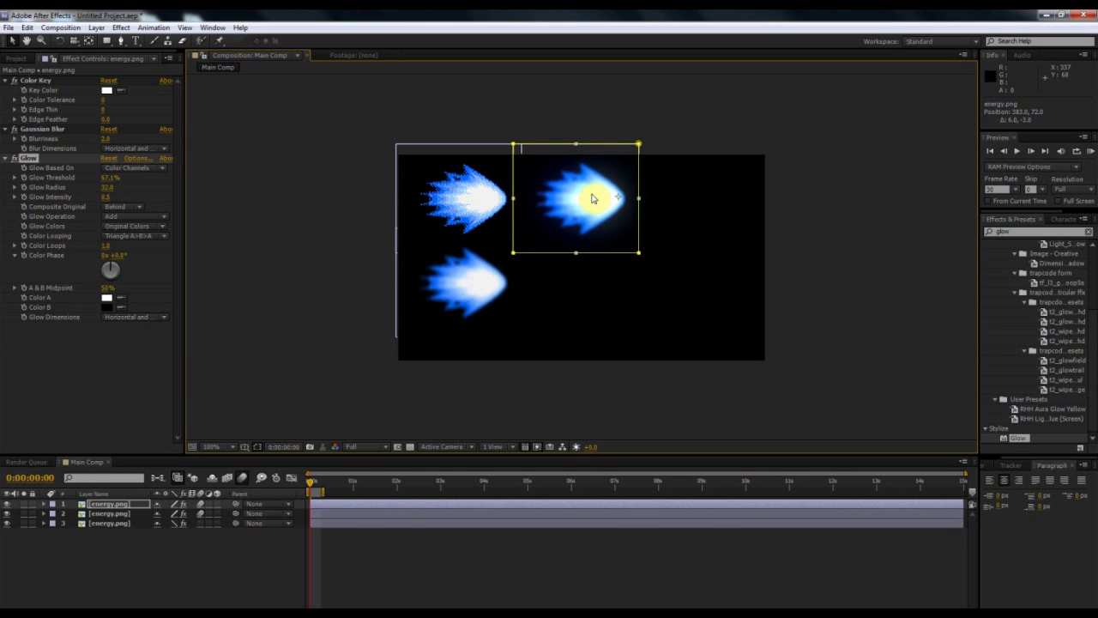
Select the lower, upper-left and upper-right flames in turn to compare their effects
click(507, 274)
click(559, 226)
click(486, 290)
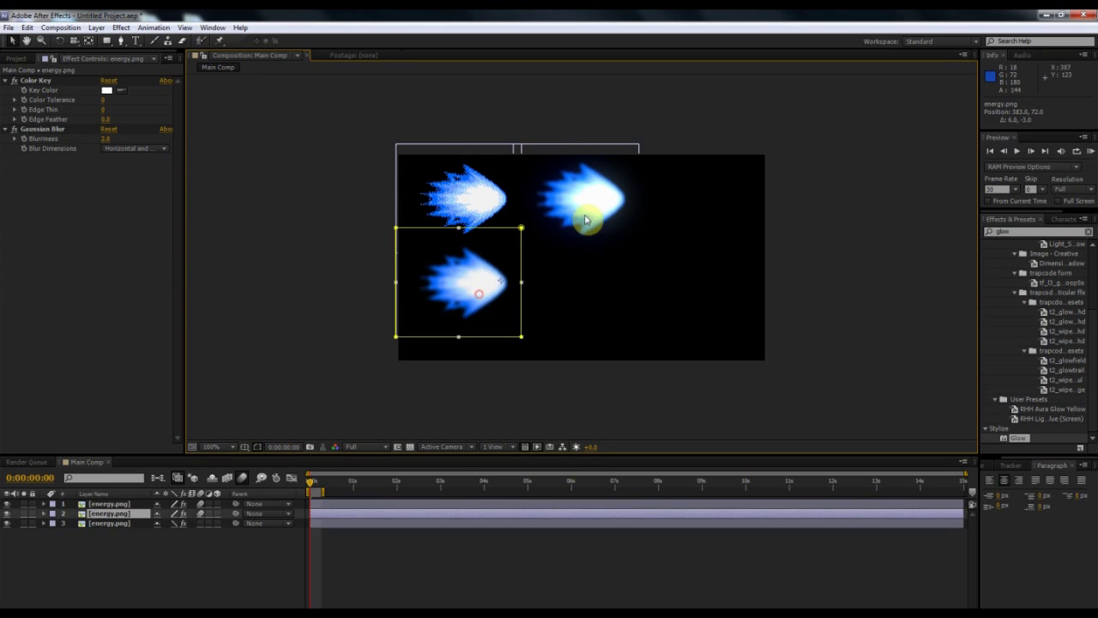
click(585, 220)
click(456, 306)
click(580, 196)
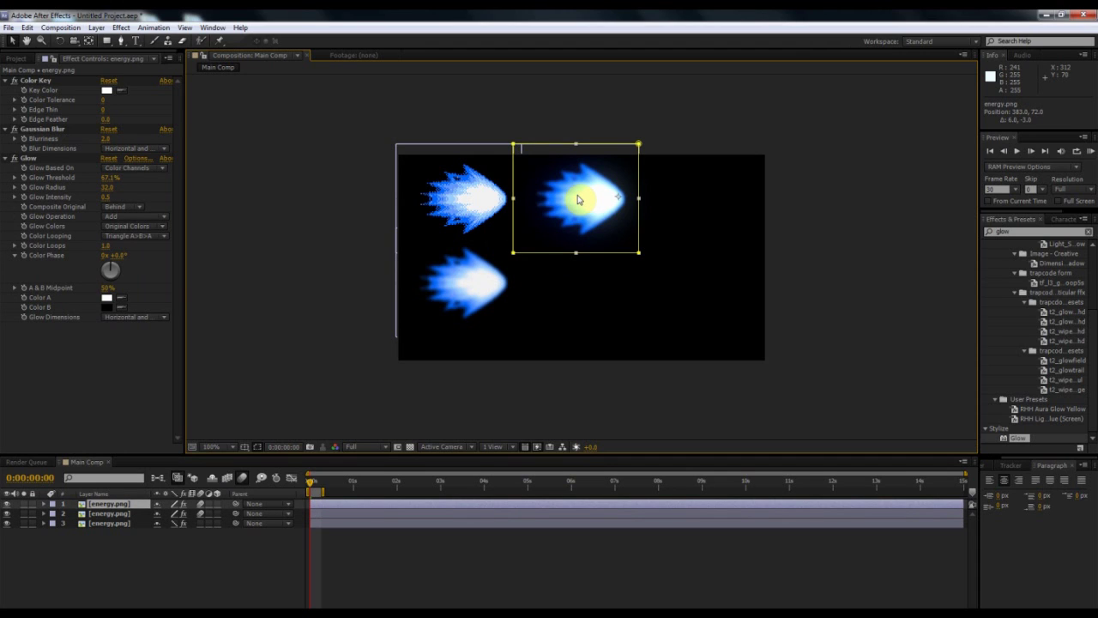
click(461, 288)
click(457, 203)
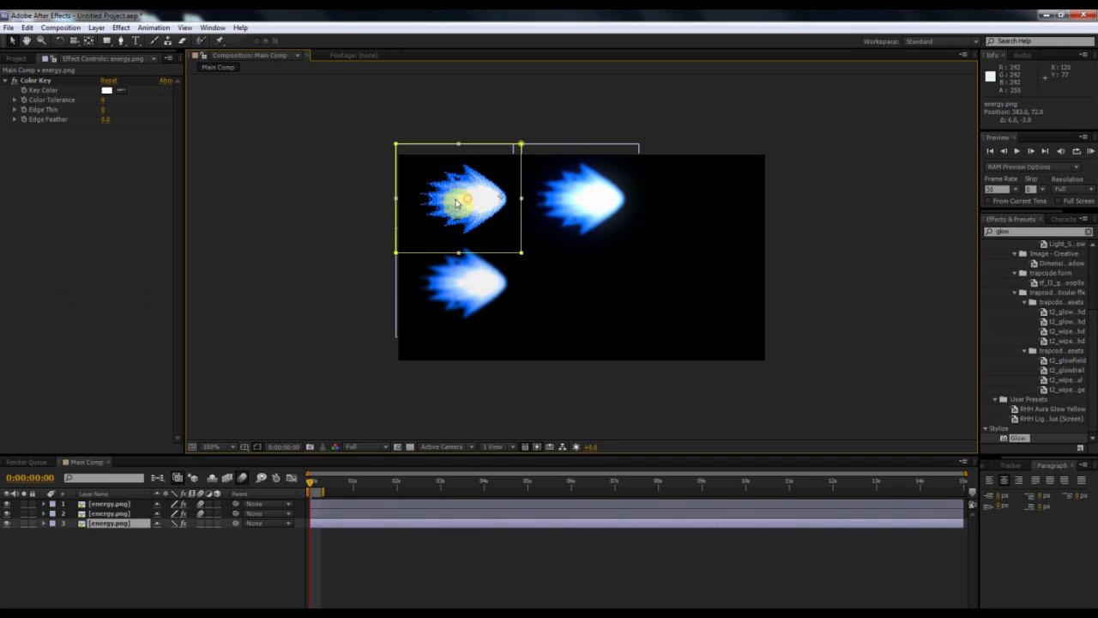
click(462, 300)
click(591, 196)
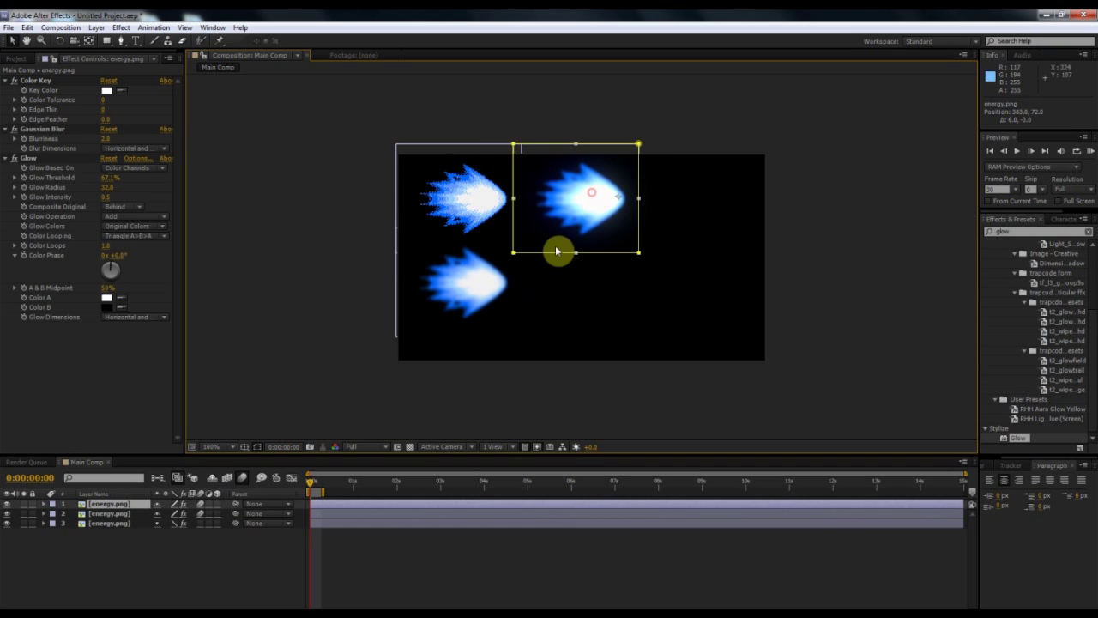
click(515, 263)
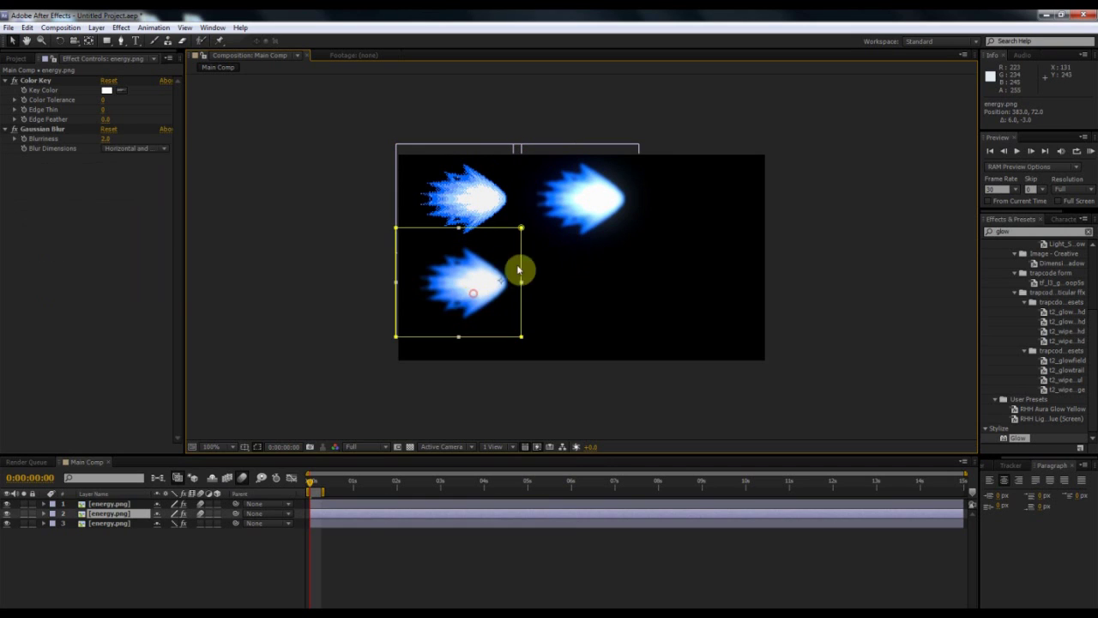
click(484, 203)
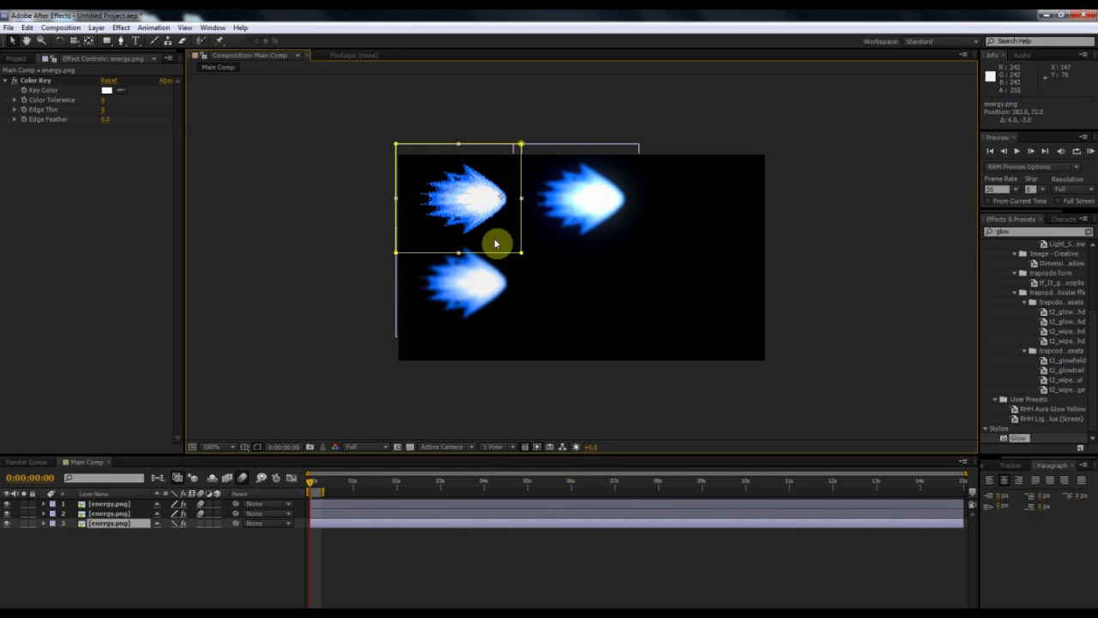
Duplicate the glowing upper-right flame and move the copy to the lower right
click(137, 553)
click(123, 506)
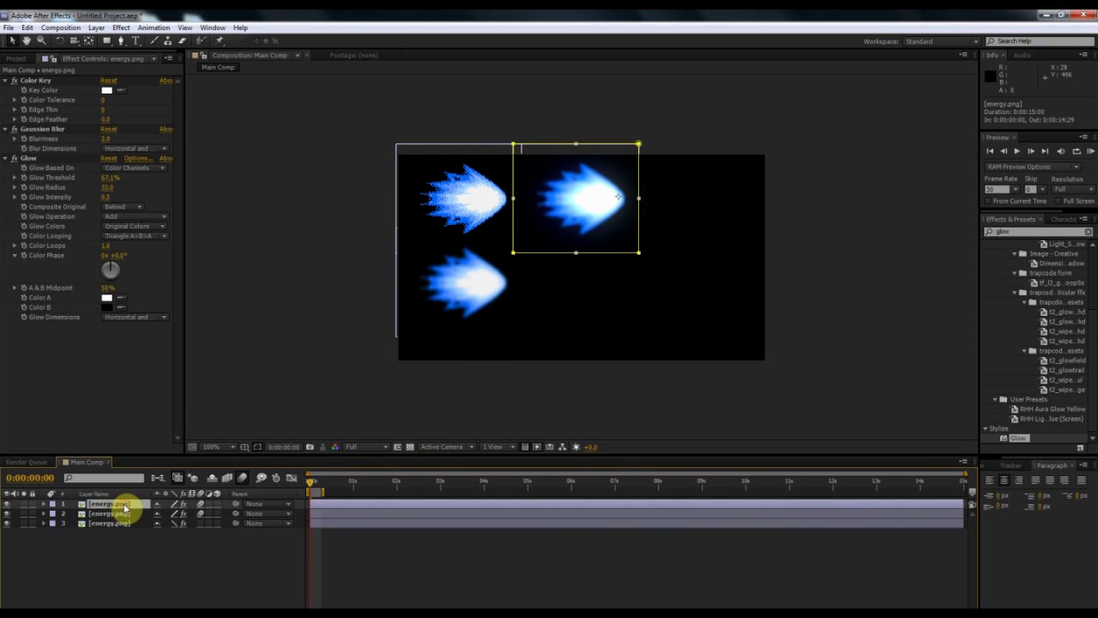
key(ctrl+d)
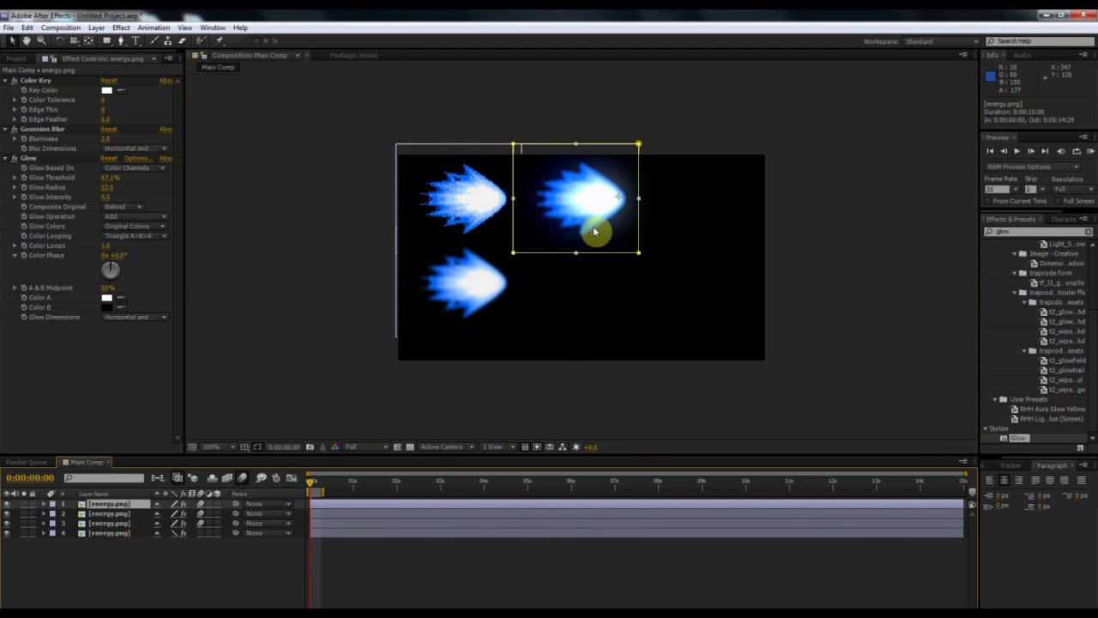
drag(578, 203, 580, 284)
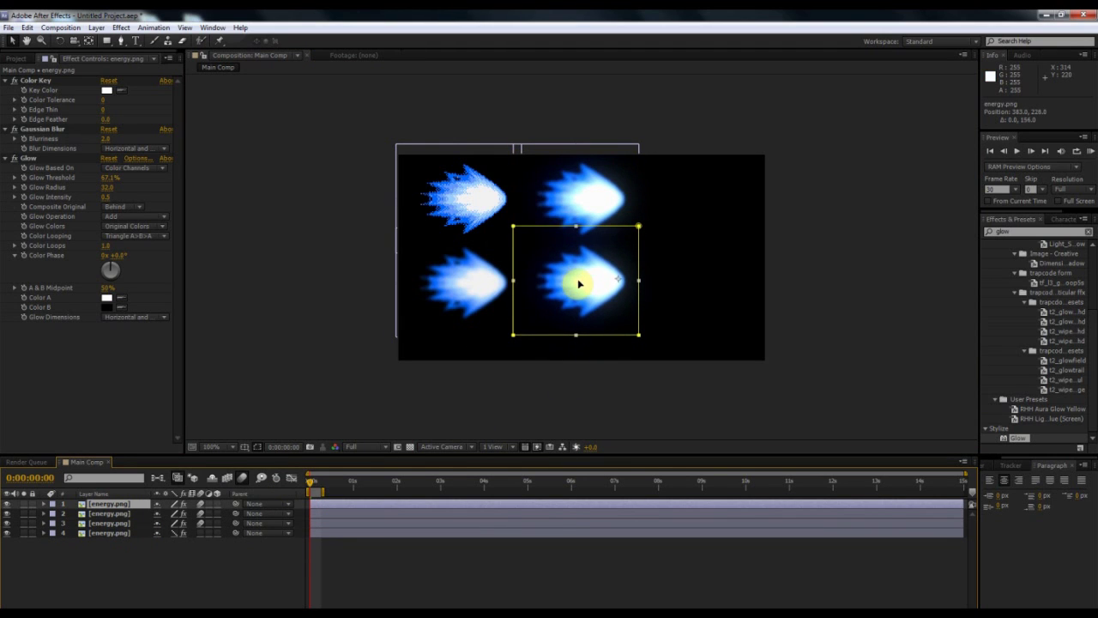
click(440, 400)
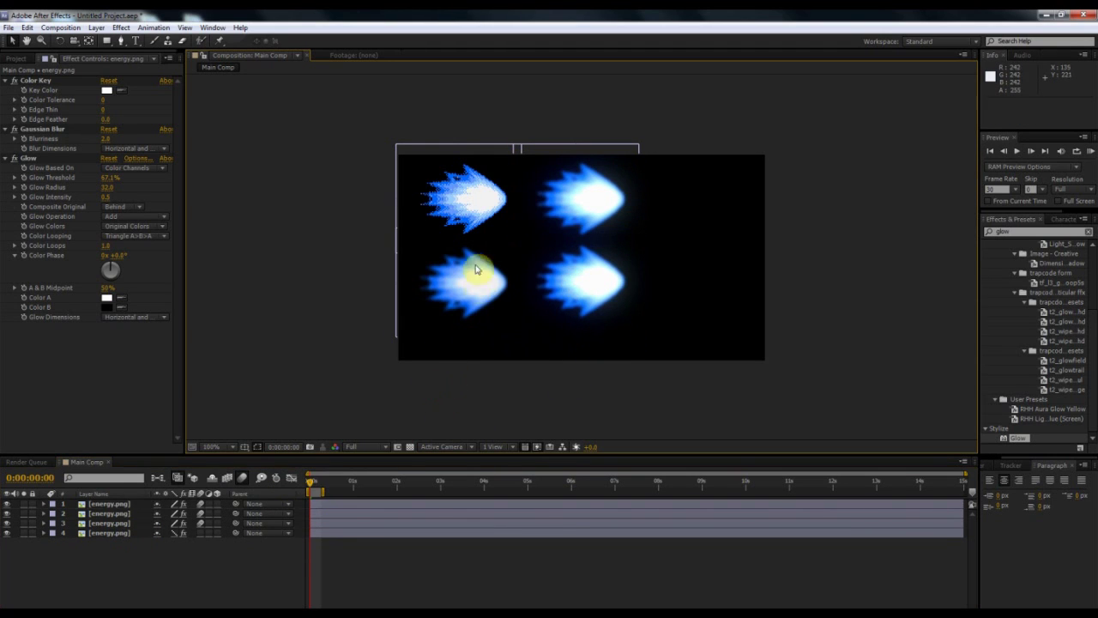
click(107, 504)
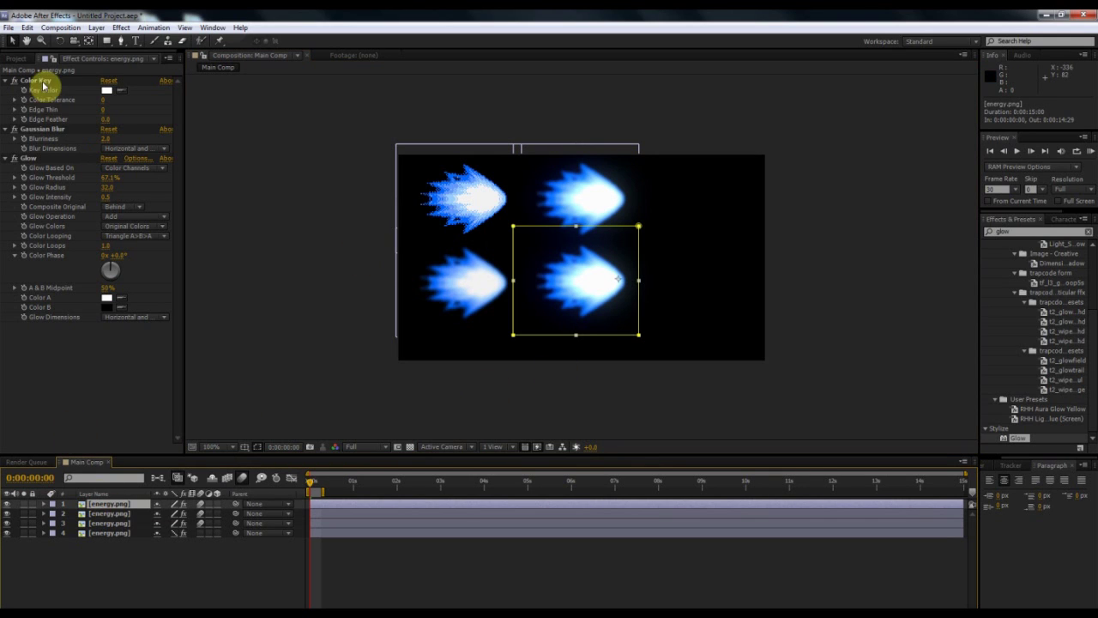
Delete the Gaussian Blur and Glow effects from the new lower-right copy
click(42, 129)
key(Delete)
click(36, 131)
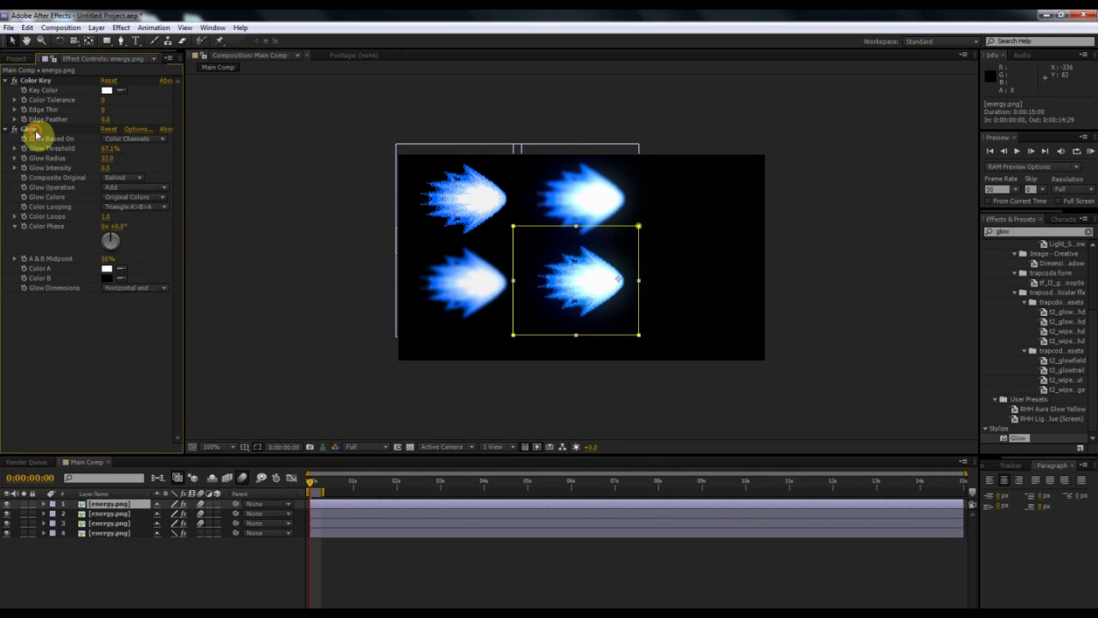
key(Delete)
click(929, 237)
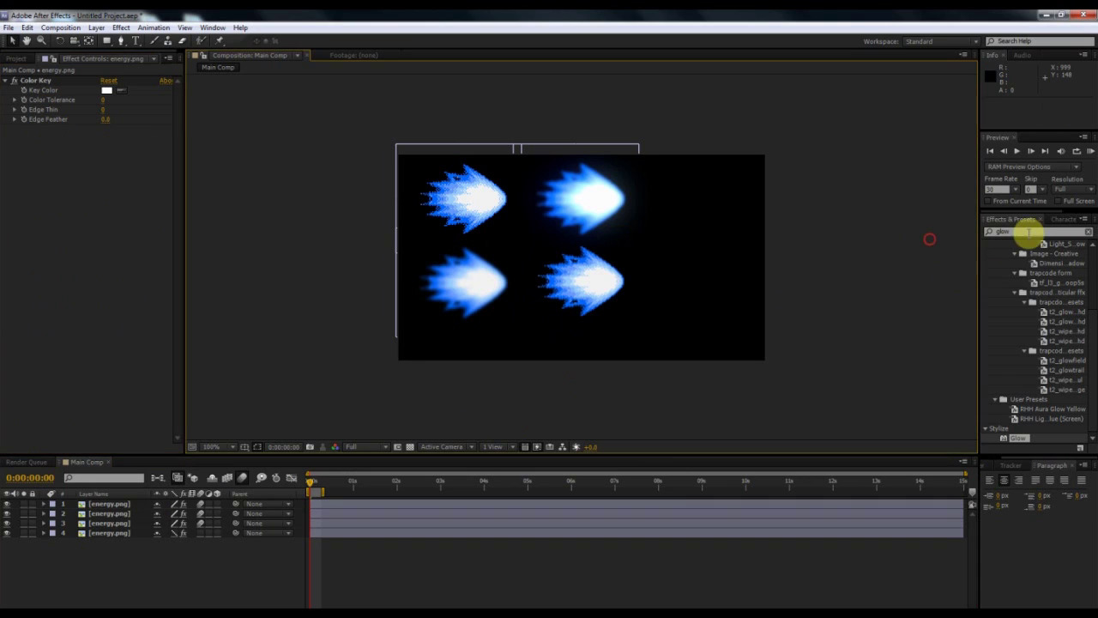
Search 'shine' in Effects & Presets and apply Trapcode Shine to the lower-right flame layer
double_click(1029, 232)
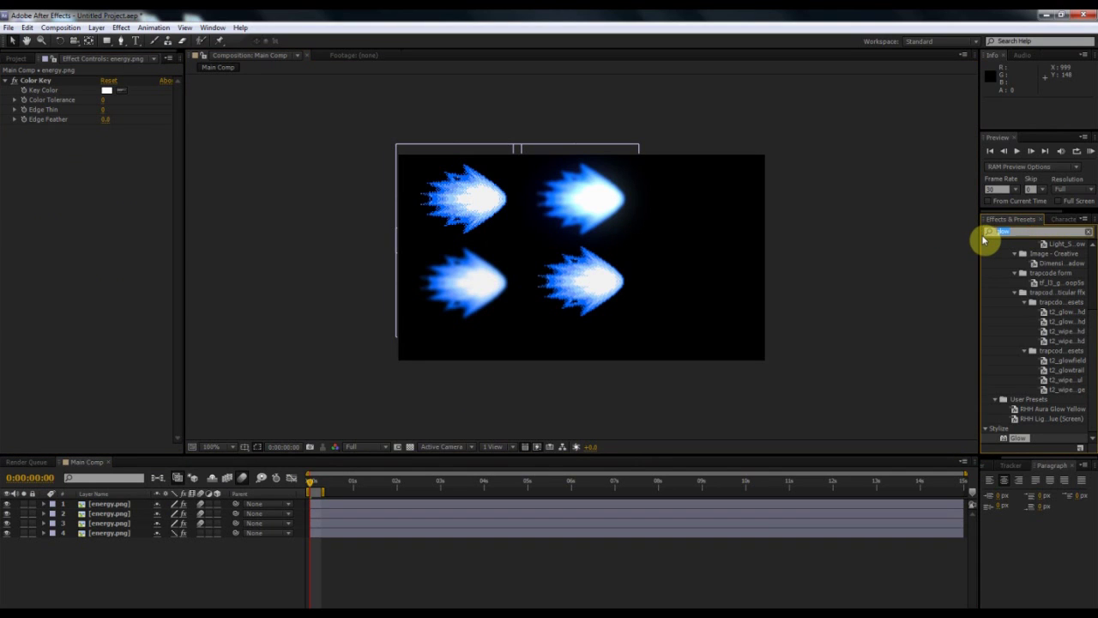
text(tr)
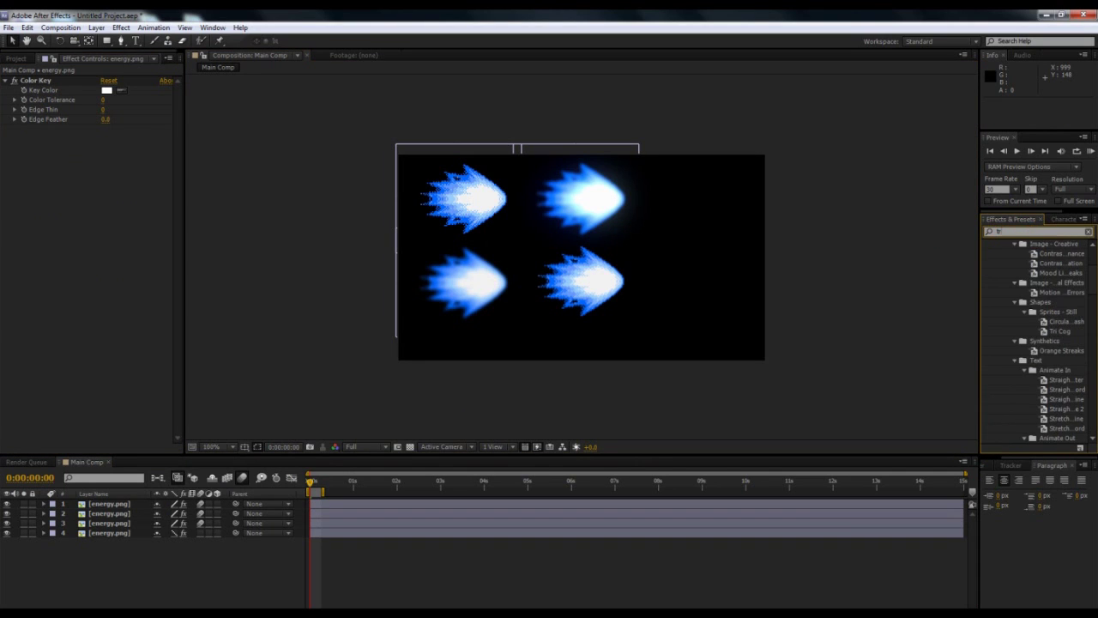
text(ap)
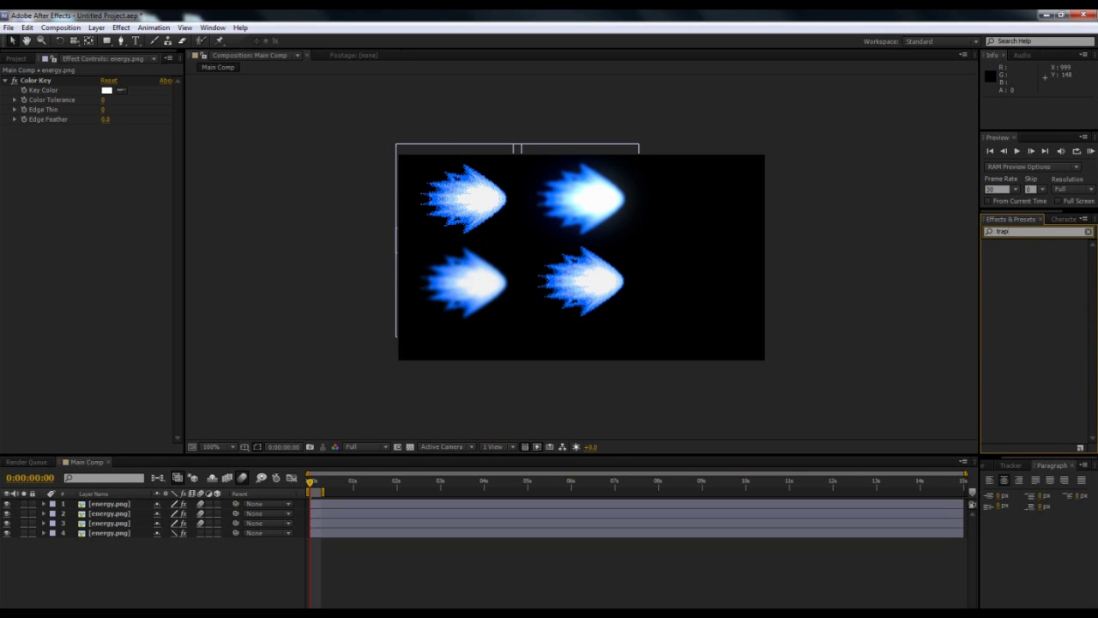
key(BackSpace)
key(BackSpace)
key(BackSpace)
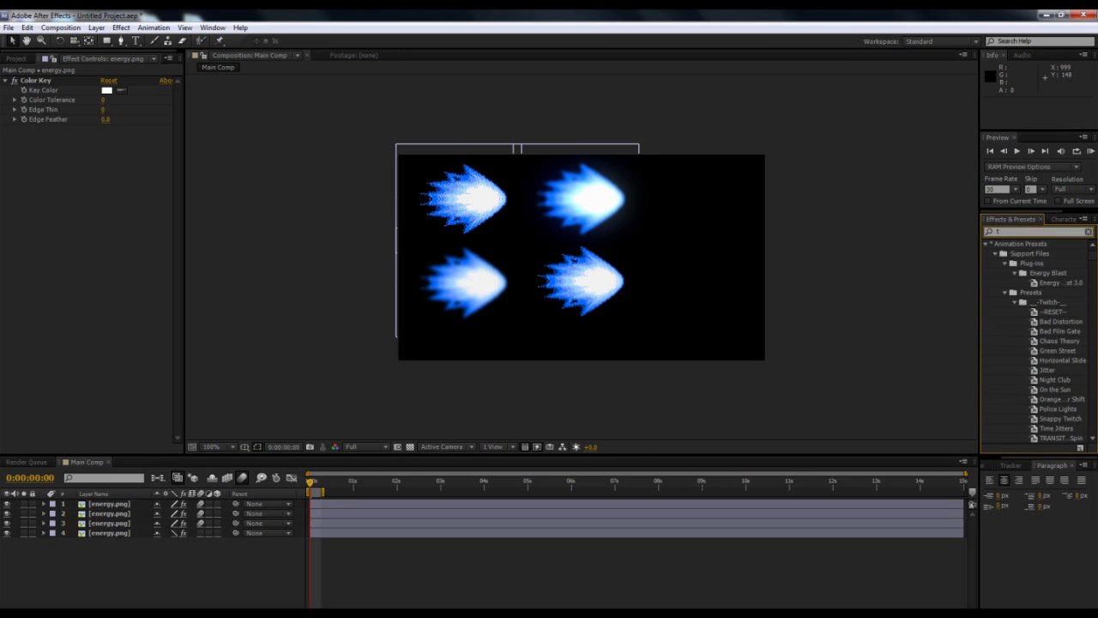
key(BackSpace)
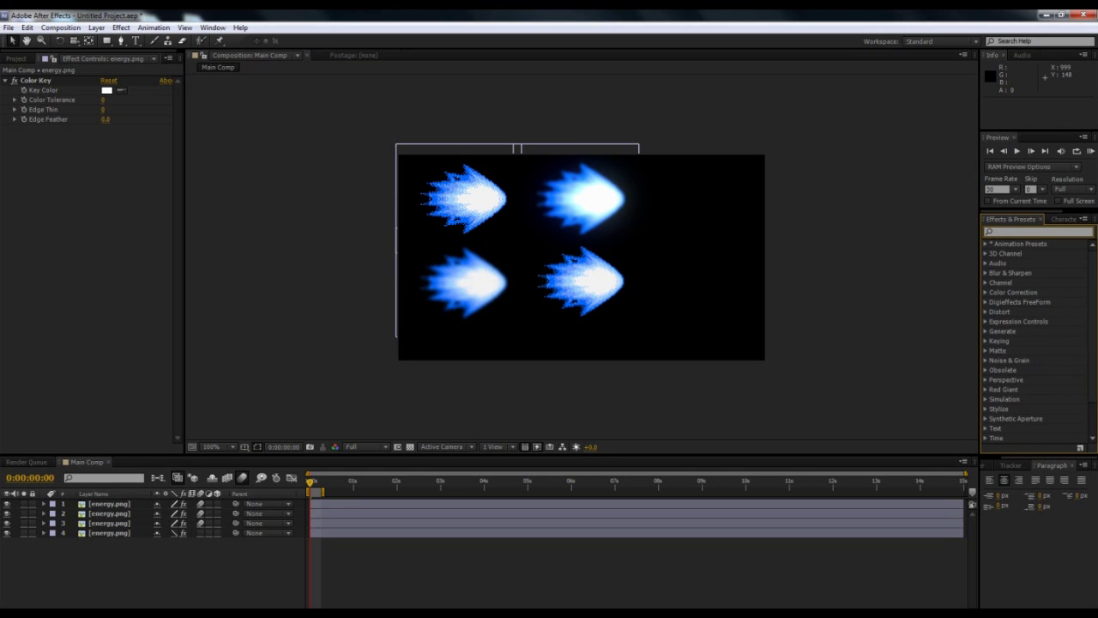
text(shine)
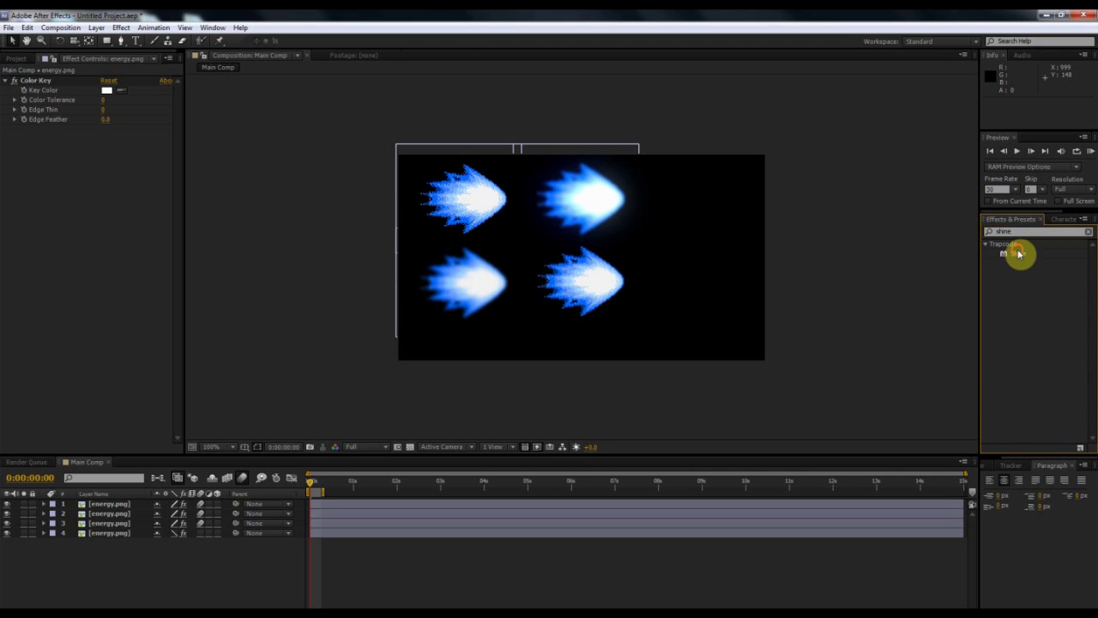
drag(1020, 254, 594, 278)
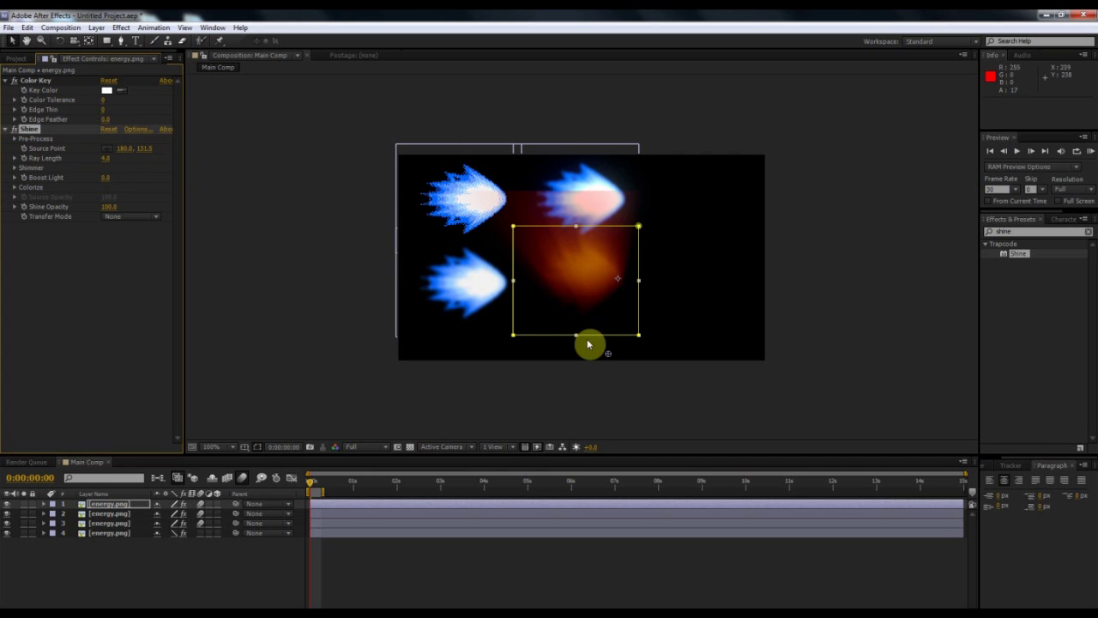
Place the Shine Source Point on the lower-right flame in the comp
click(107, 153)
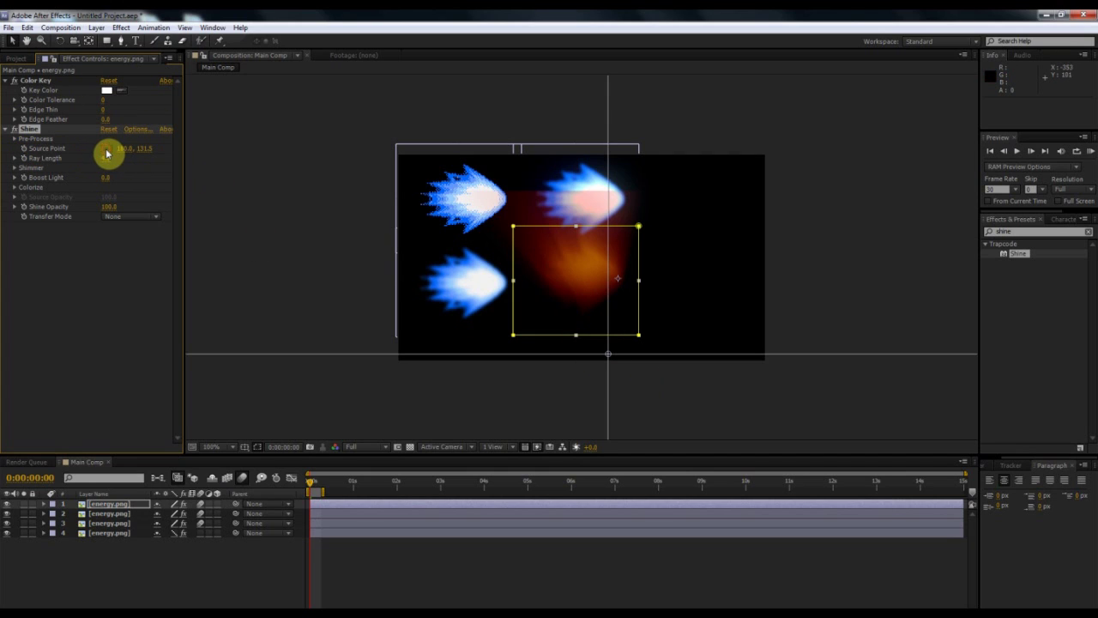
click(592, 274)
mouse_move(592, 279)
mouse_down()
mouse_move(582, 283)
mouse_move(629, 276)
mouse_move(614, 283)
mouse_up()
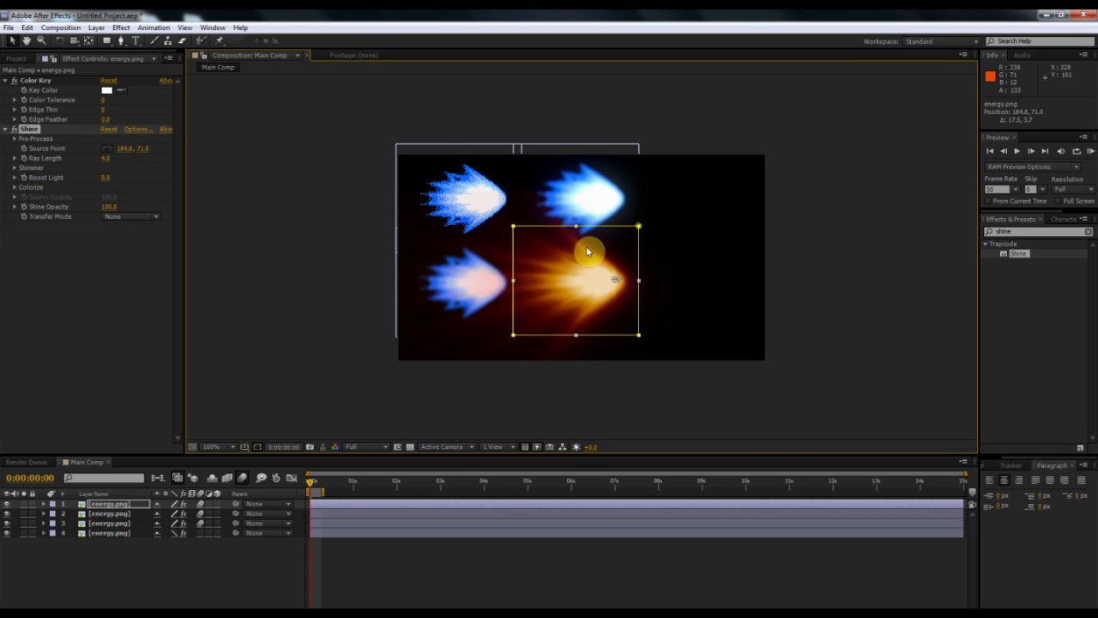
Set Shine's Ray Length to 3.6 and Boost Light to 0.7
click(15, 159)
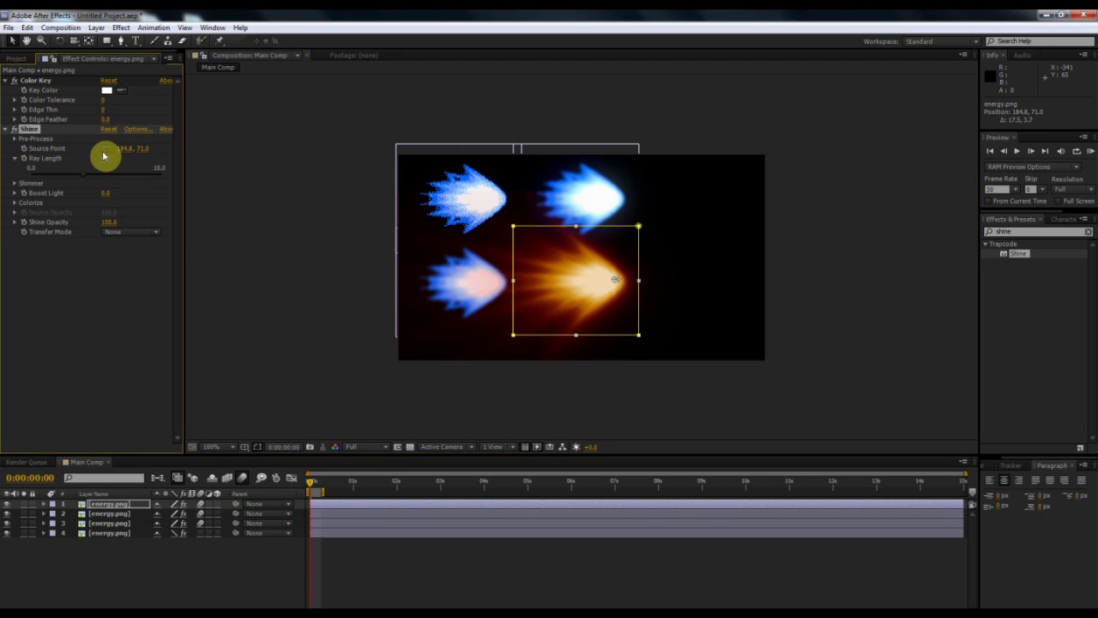
drag(109, 167, 83, 182)
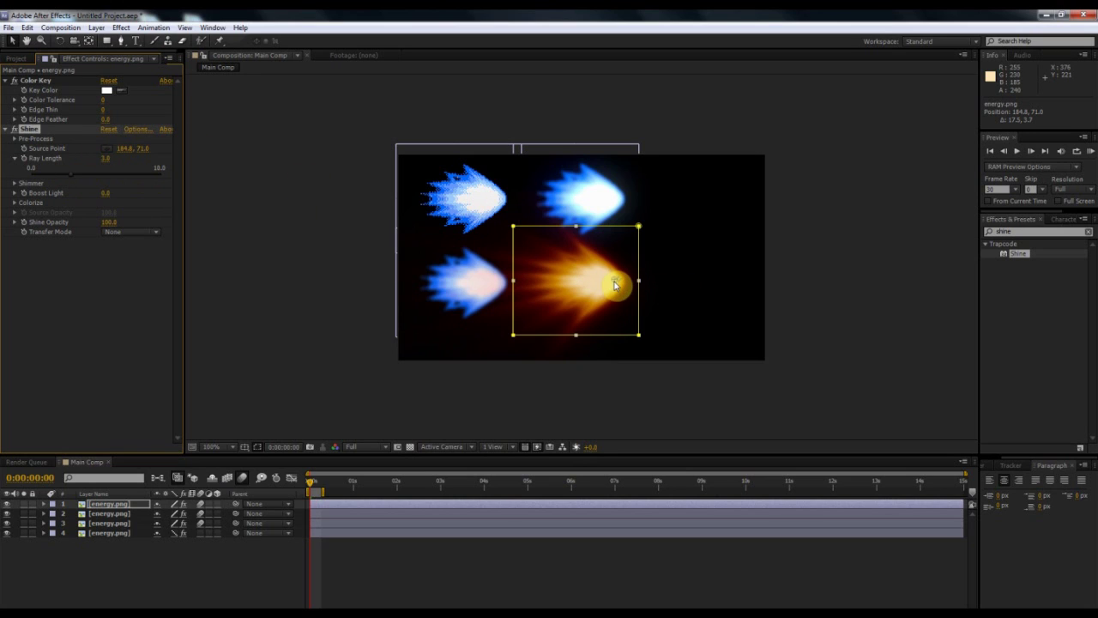
click(615, 284)
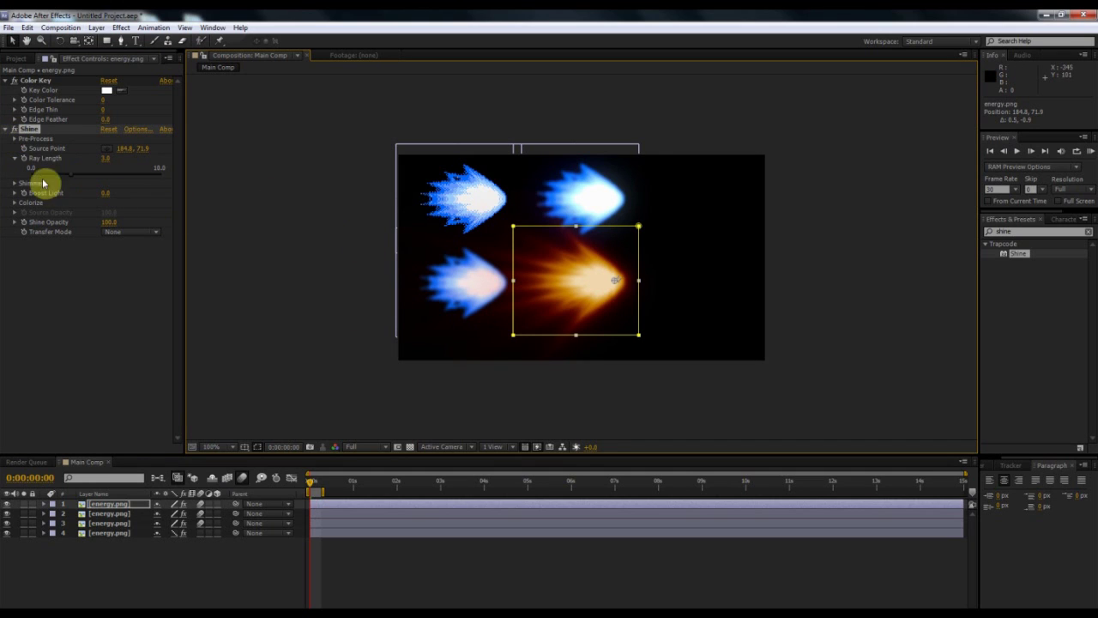
click(103, 193)
mouse_move(106, 193)
mouse_down()
mouse_move(301, 194)
mouse_move(78, 184)
mouse_move(108, 198)
mouse_move(97, 193)
mouse_up()
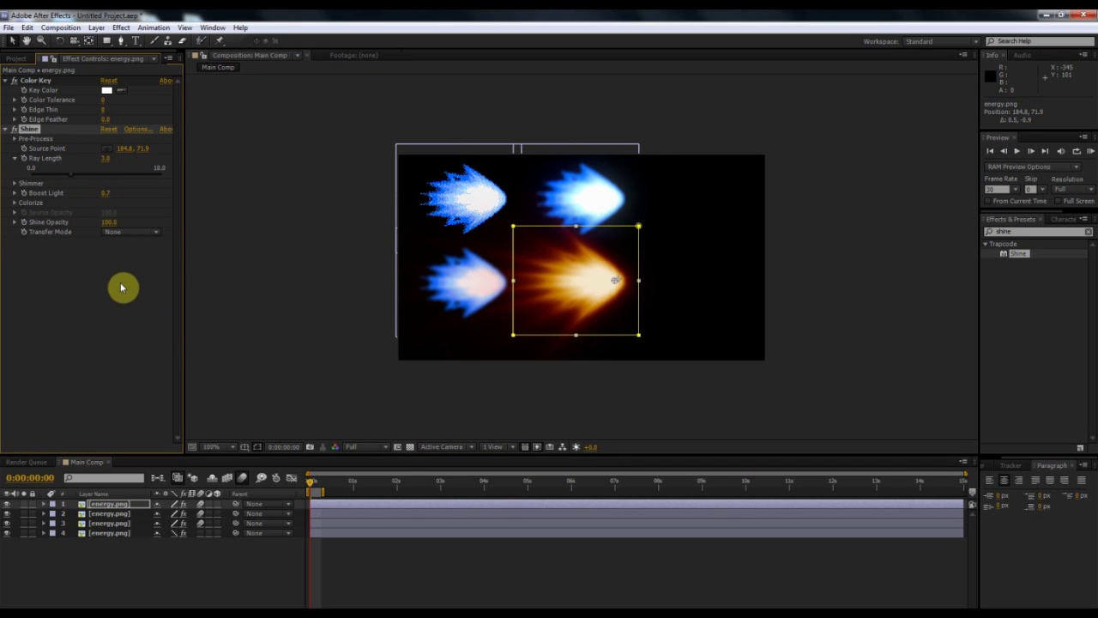
Switch the flame's Shine Colorize preset to Electric after trying 3-Color Gradient and Spirit
click(15, 202)
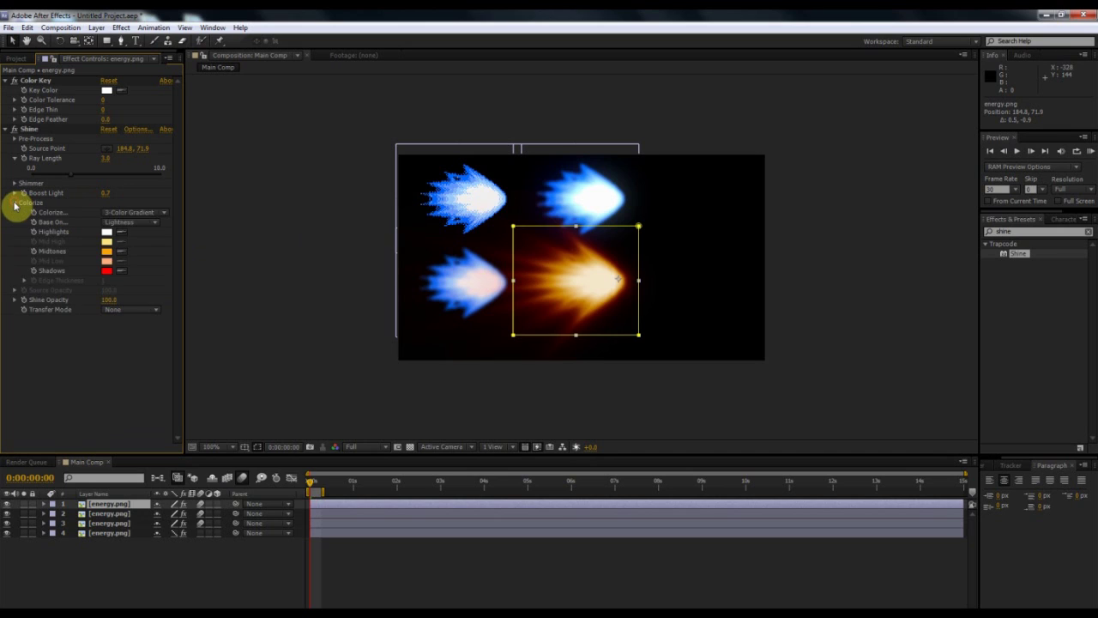
click(160, 213)
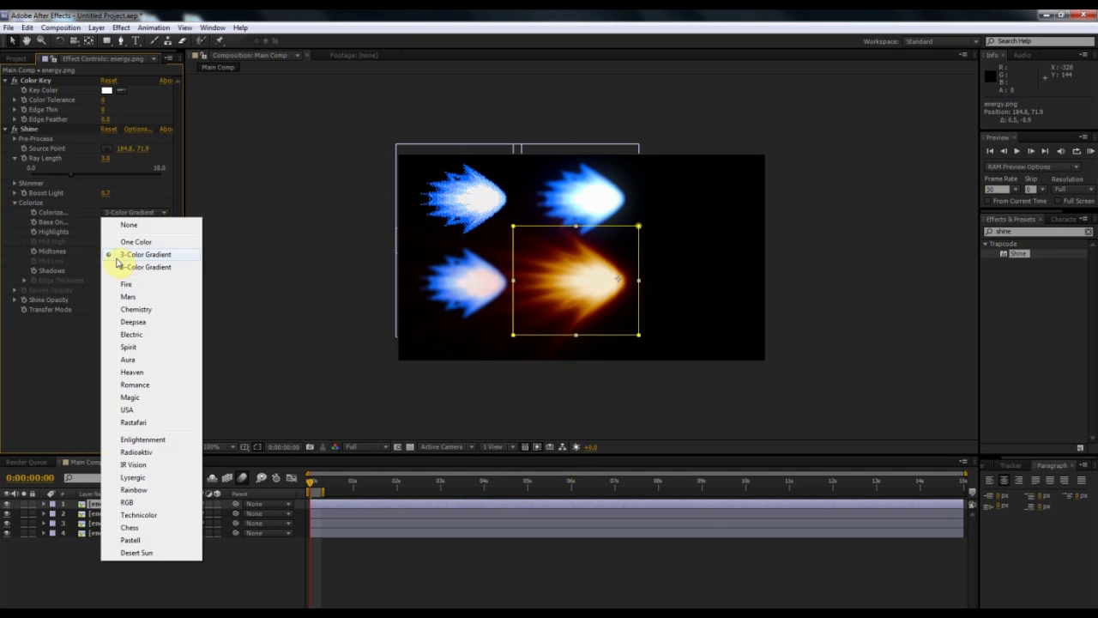
click(23, 367)
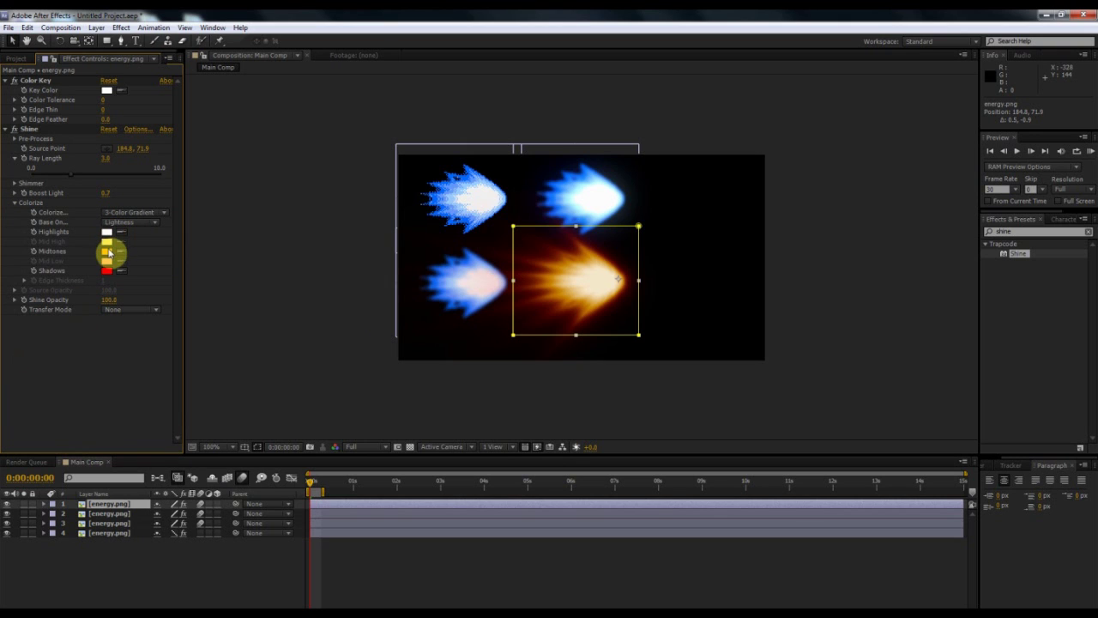
click(108, 252)
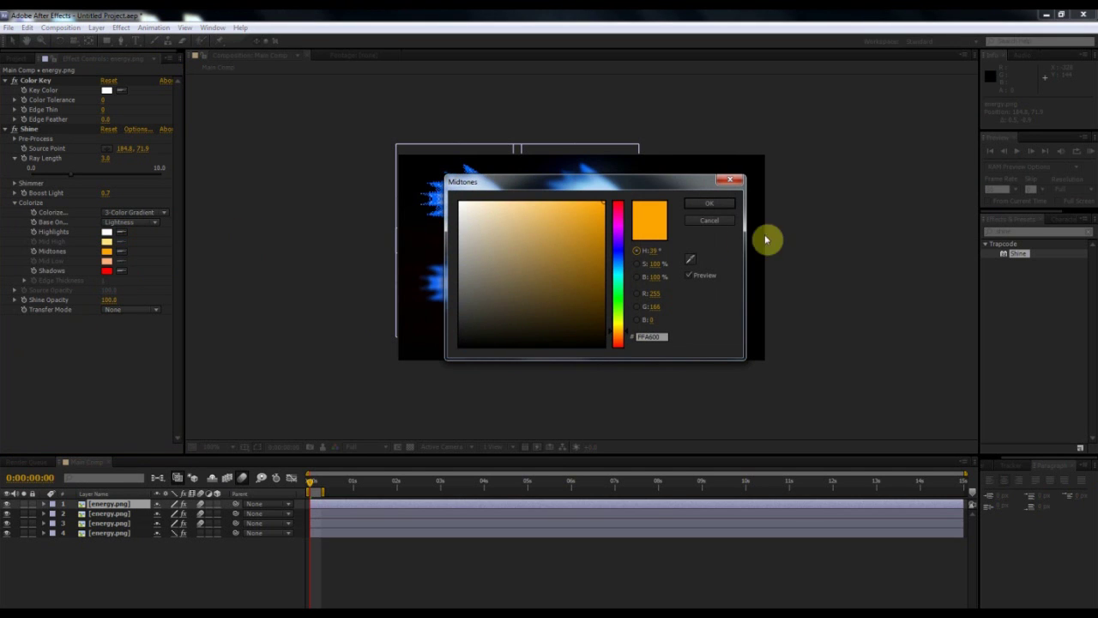
click(719, 218)
click(149, 215)
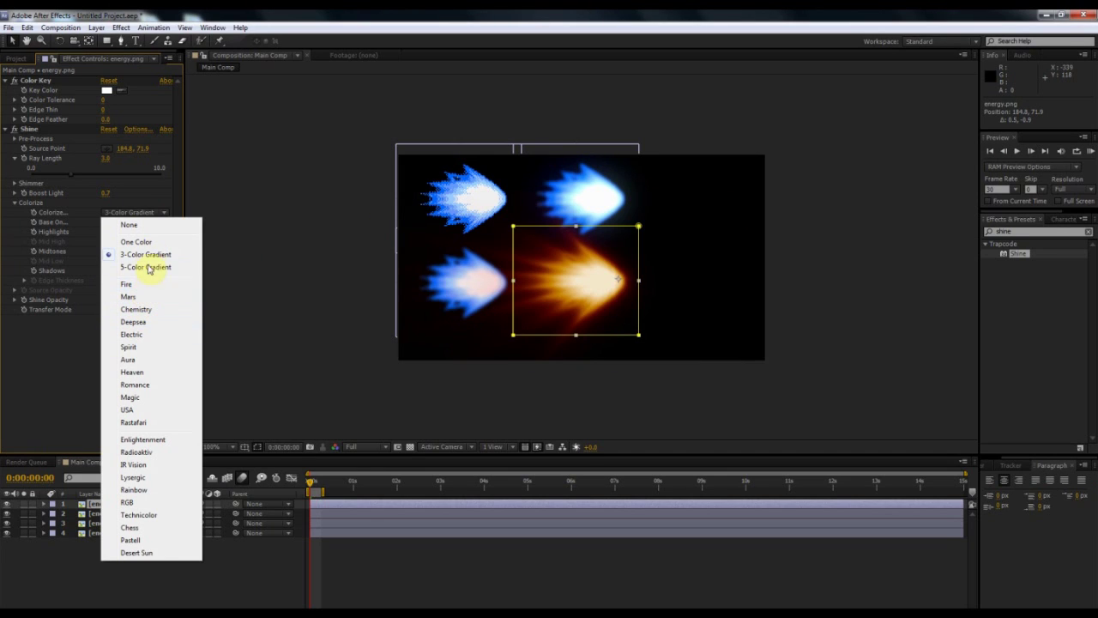
click(142, 347)
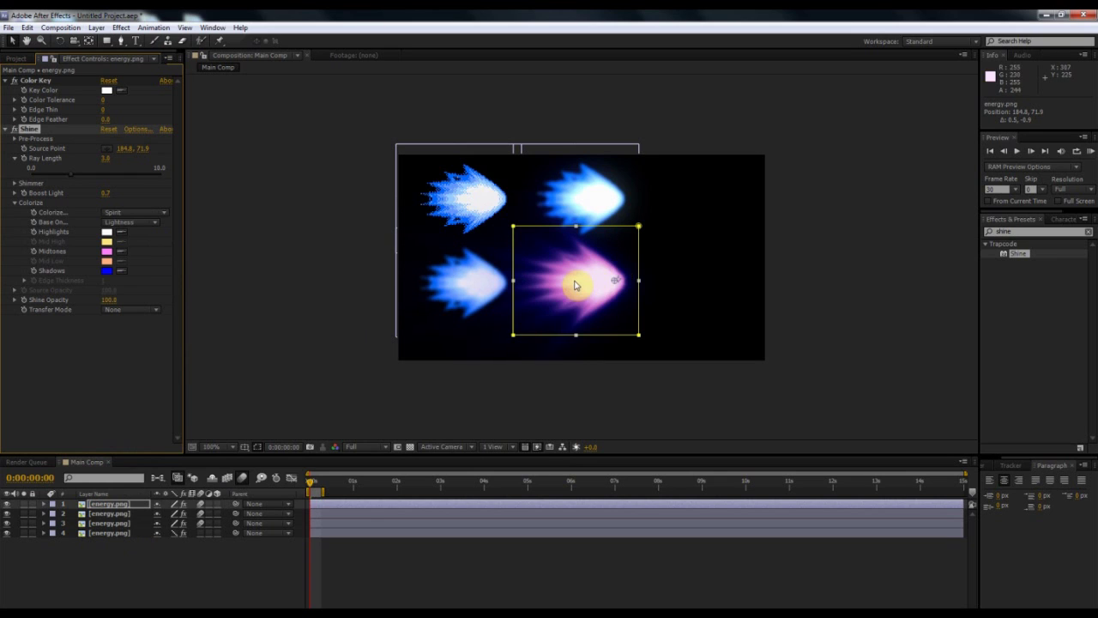
click(117, 215)
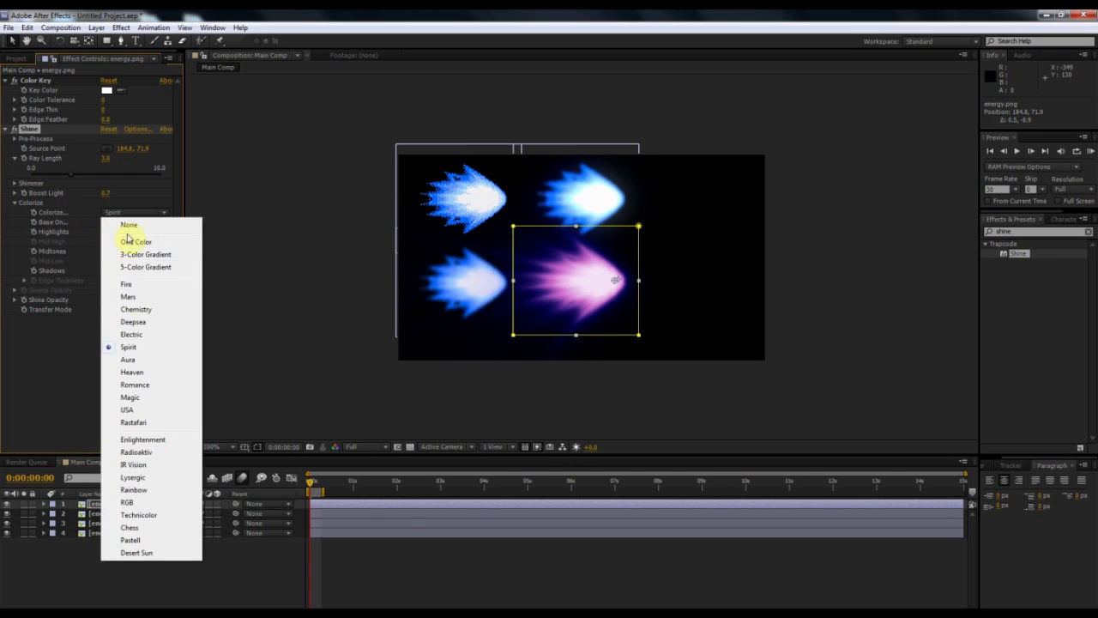
click(141, 336)
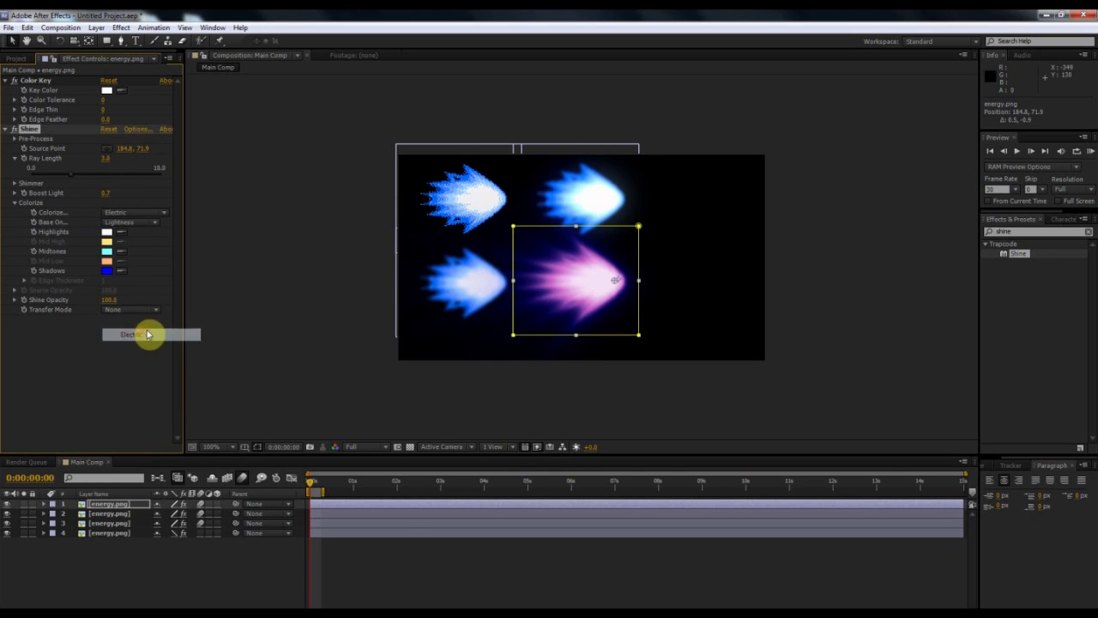
Inspect each fire layer and nudge the top-left fire slightly to the right
click(463, 284)
click(458, 221)
click(561, 186)
click(542, 290)
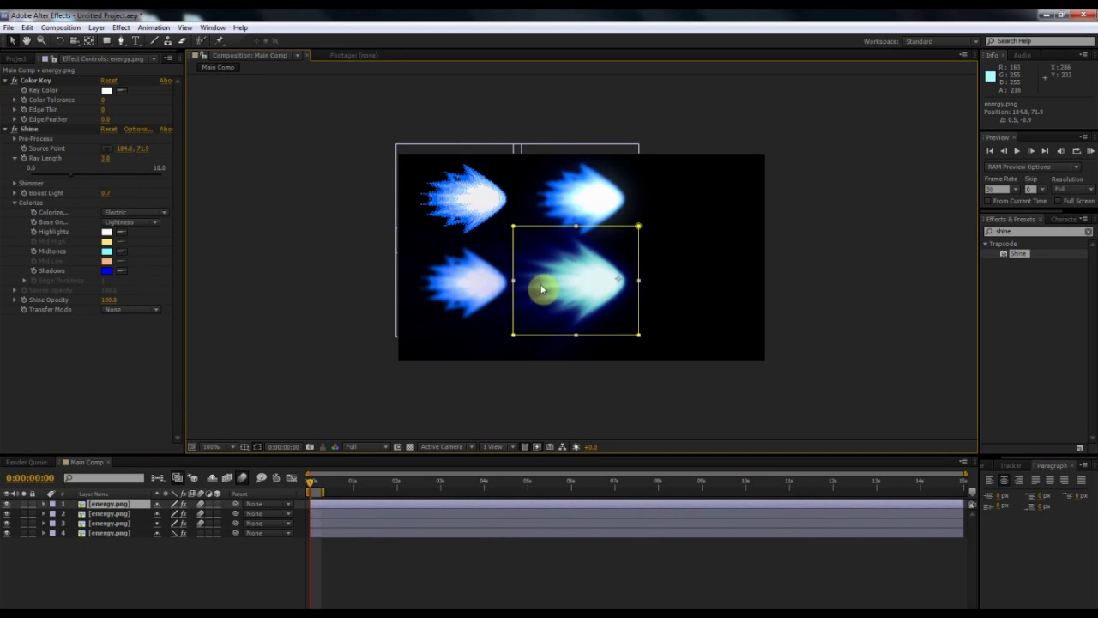
click(469, 217)
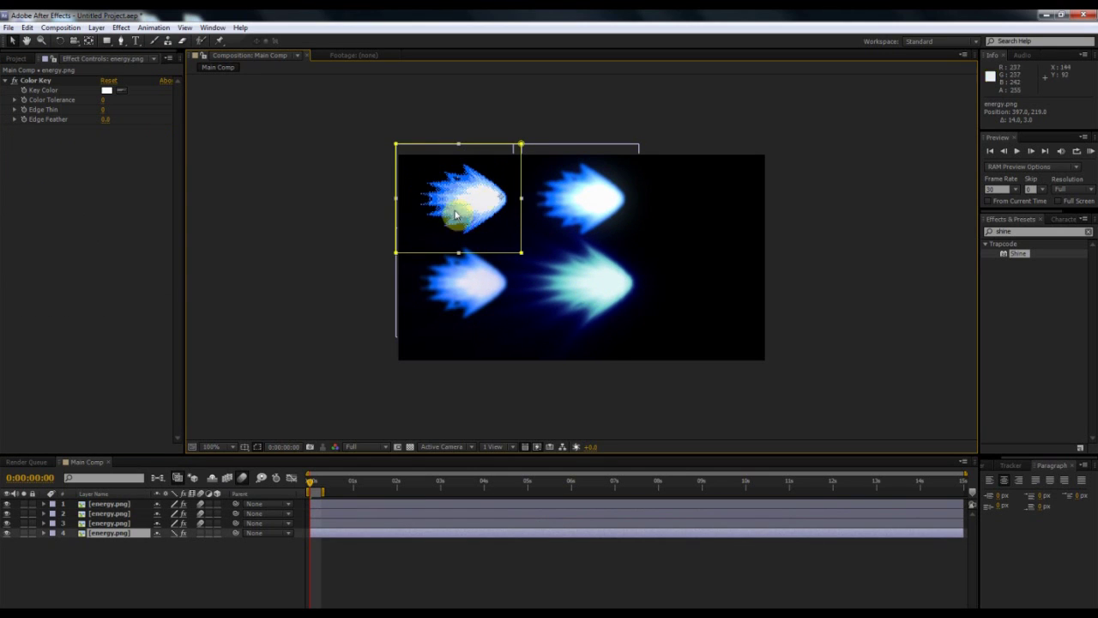
drag(455, 216, 456, 191)
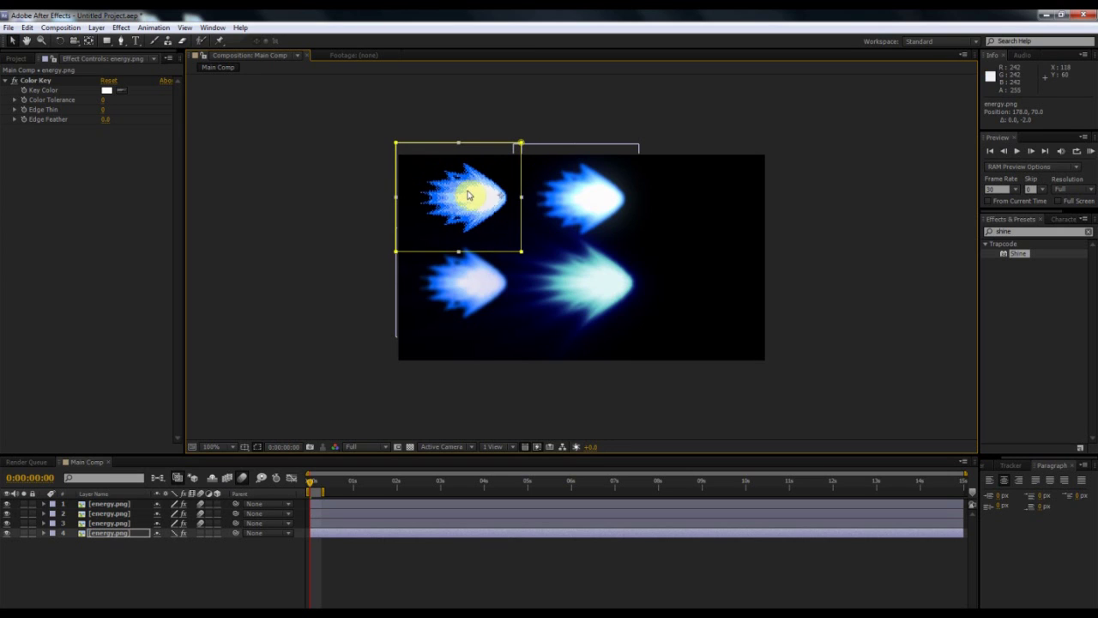
Compare the fires' effects: Glow on top-right, Shine on bottom-right, blur on bottom-left
click(477, 286)
click(596, 293)
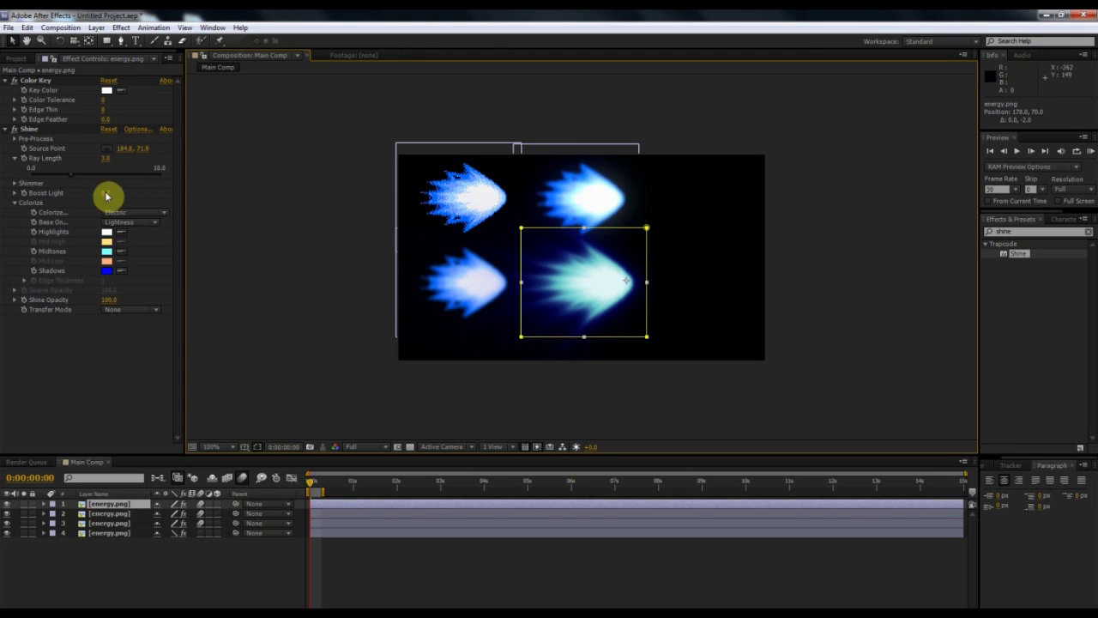
click(281, 196)
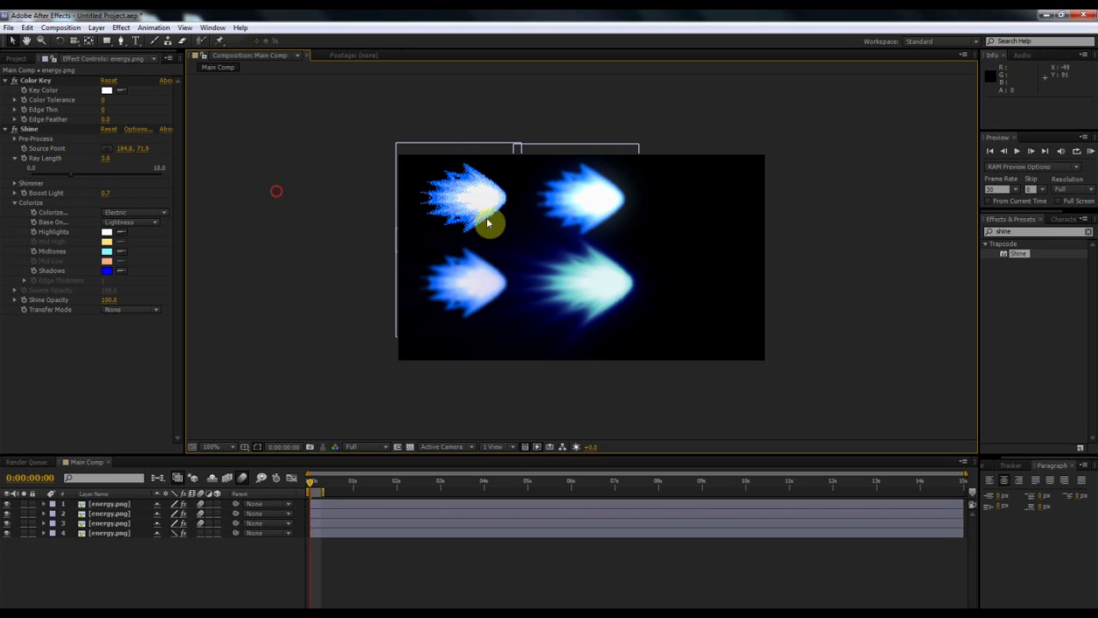
click(588, 190)
click(461, 287)
click(571, 218)
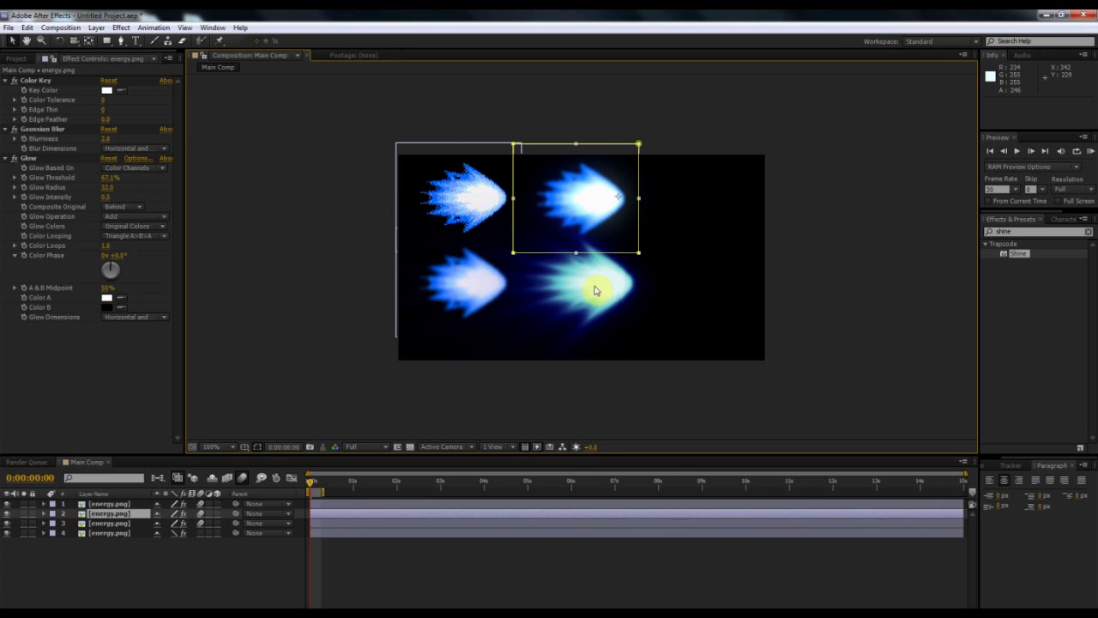
click(596, 290)
click(563, 189)
click(567, 269)
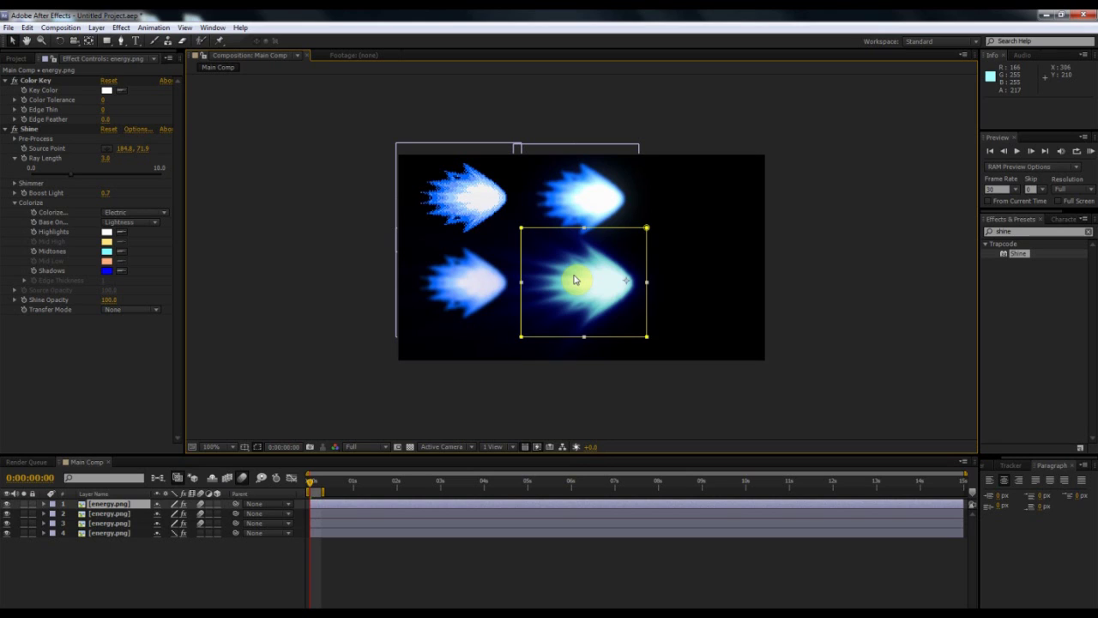
click(482, 275)
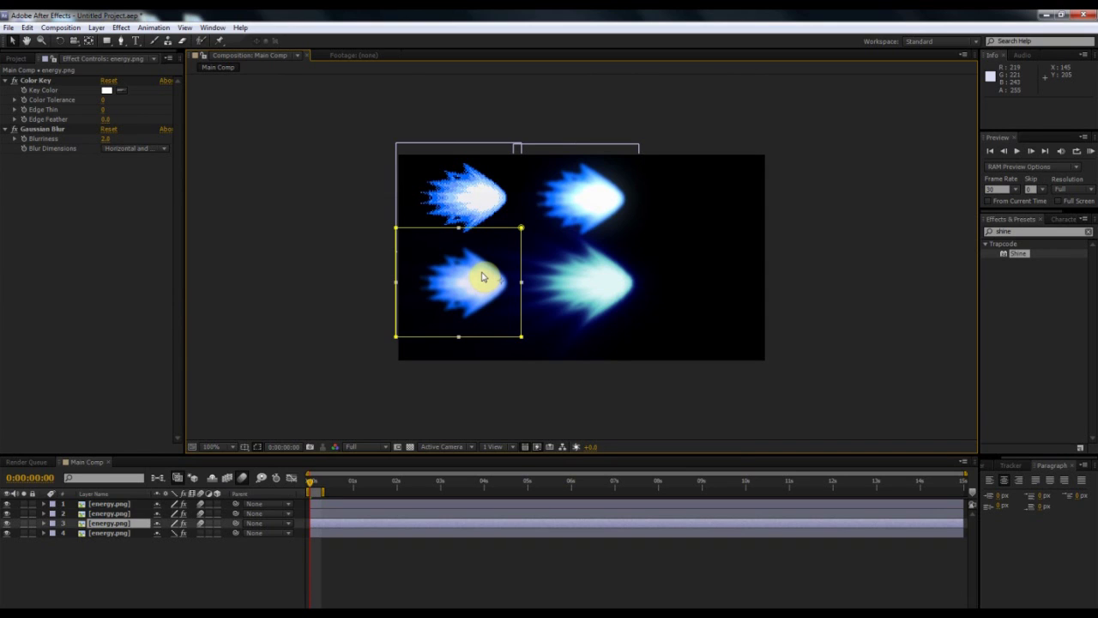
click(578, 211)
click(471, 283)
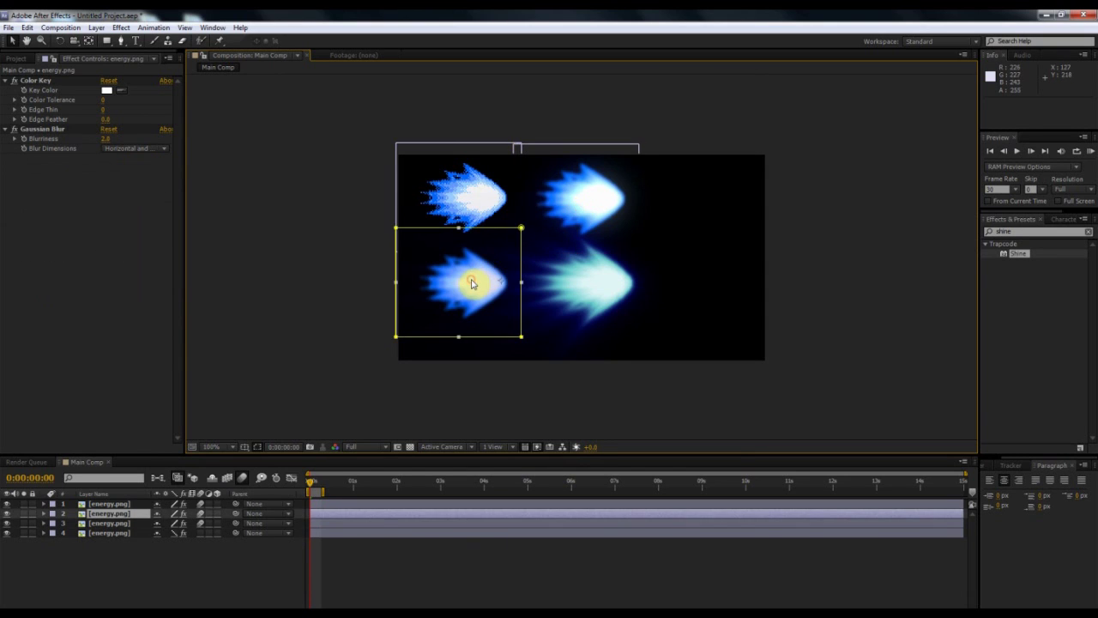
click(578, 185)
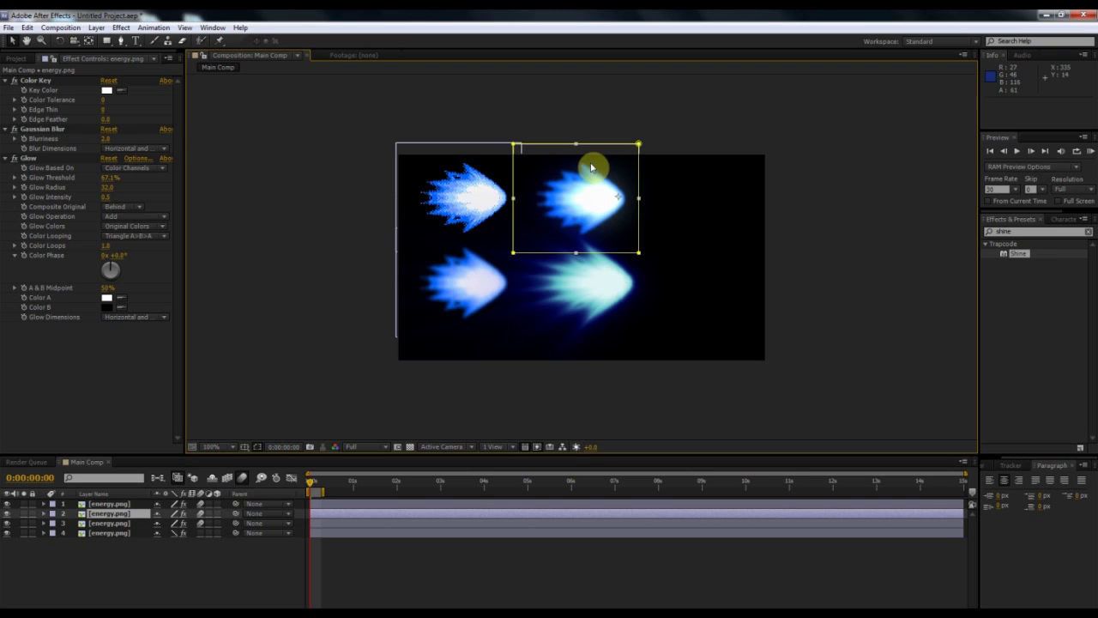
click(465, 282)
click(596, 242)
click(601, 188)
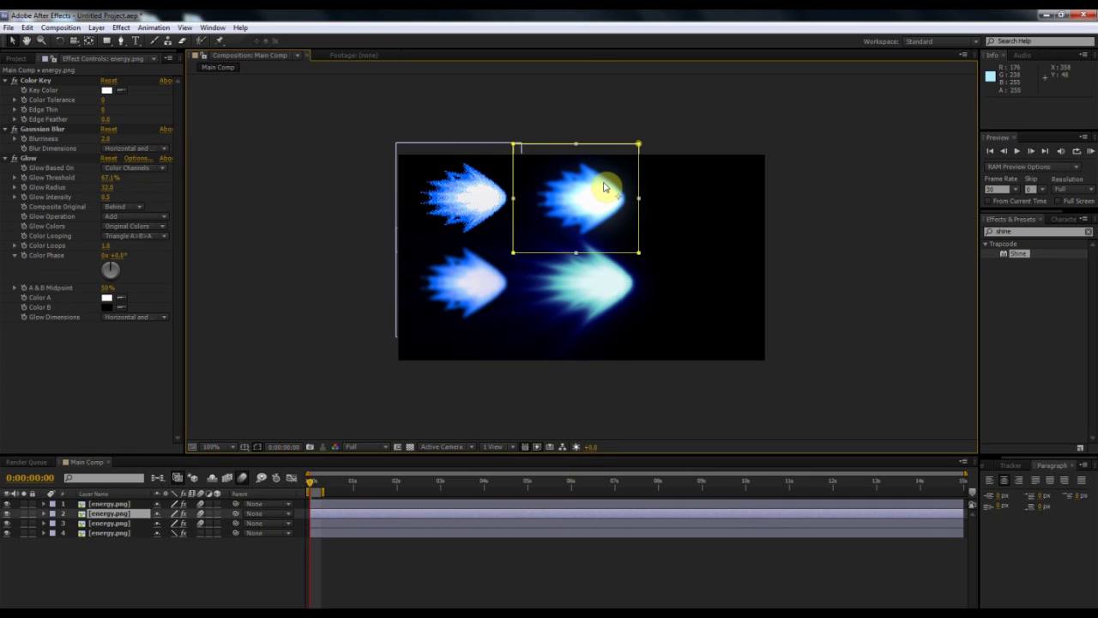
Clear the Effects & Presets search and select layer 1, the bottom-right fire
click(1051, 232)
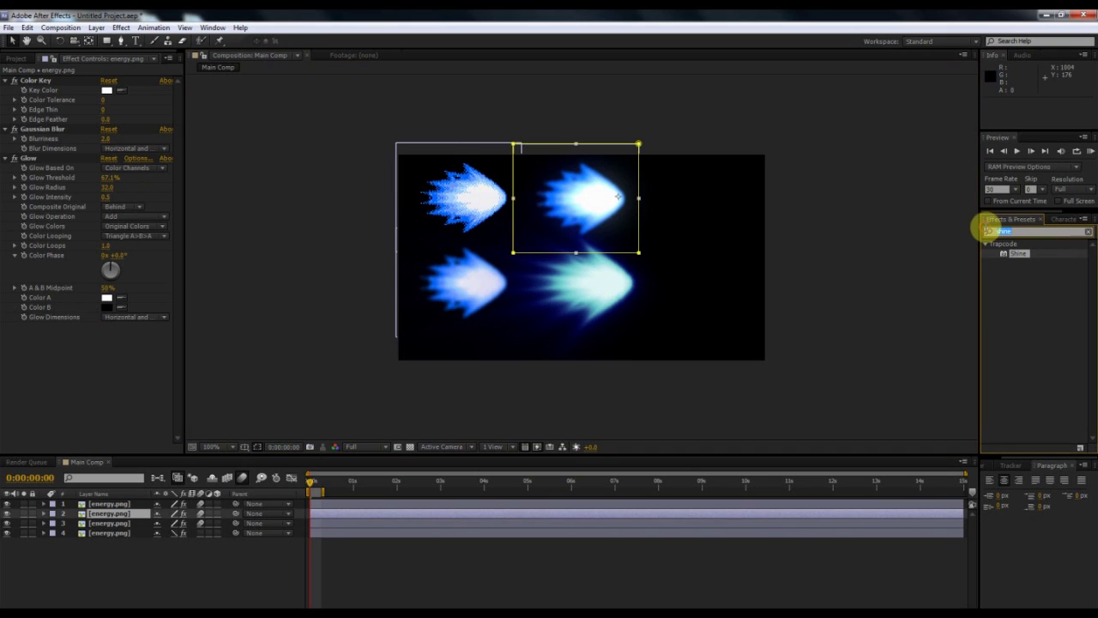
key(BackSpace)
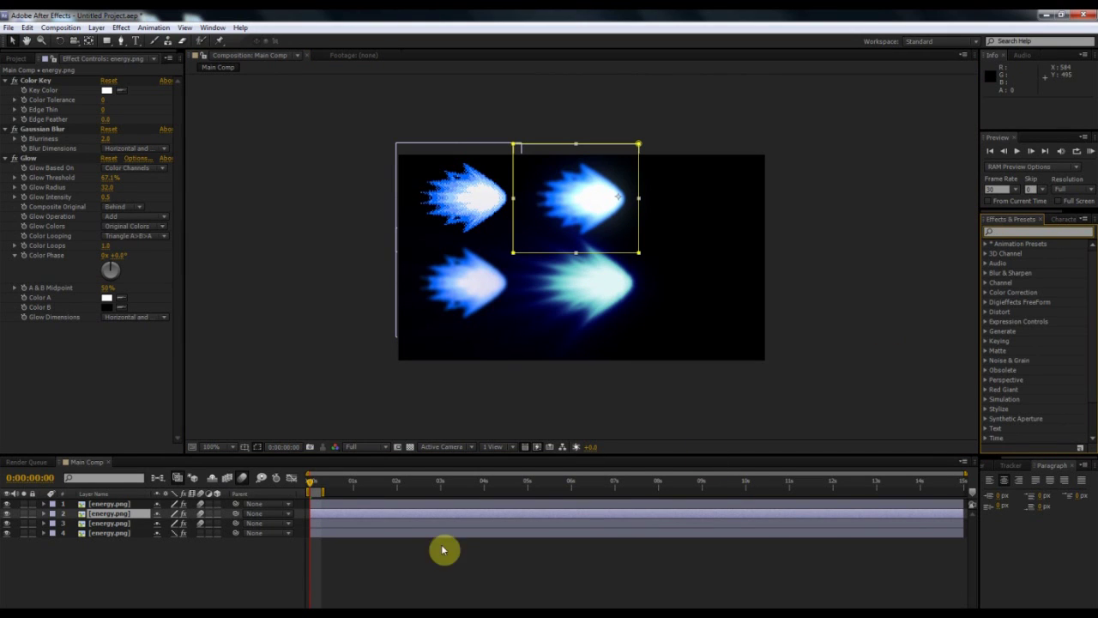
click(324, 504)
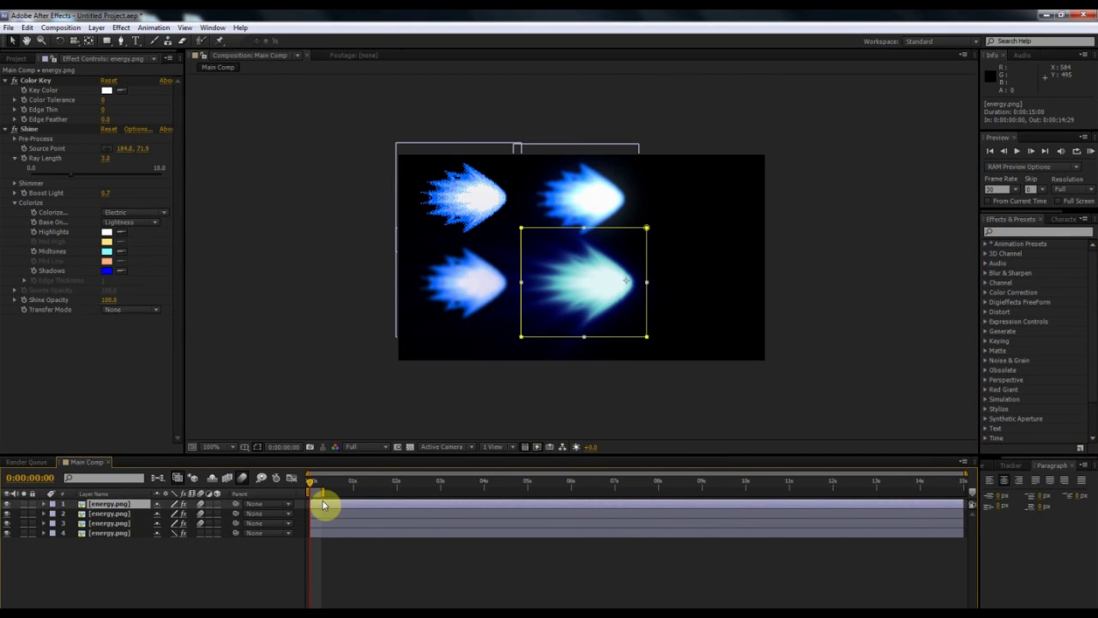
Delete all four fire layers and add energy.png to Main Comp with a rectangular mask
key(Delete)
key(Delete)
key(Delete)
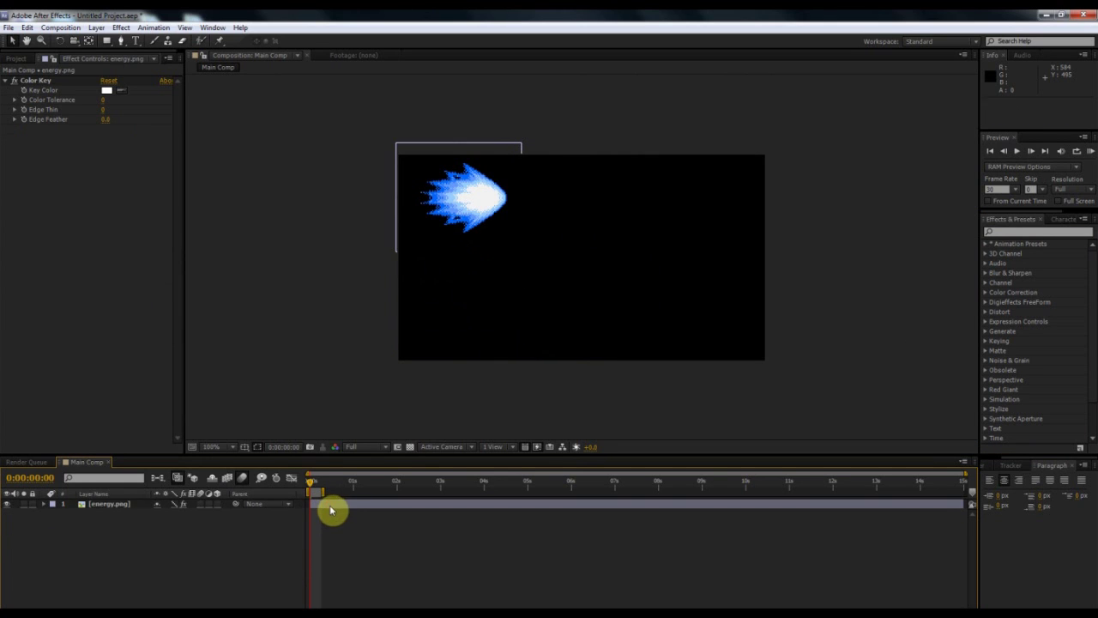
key(Delete)
click(14, 56)
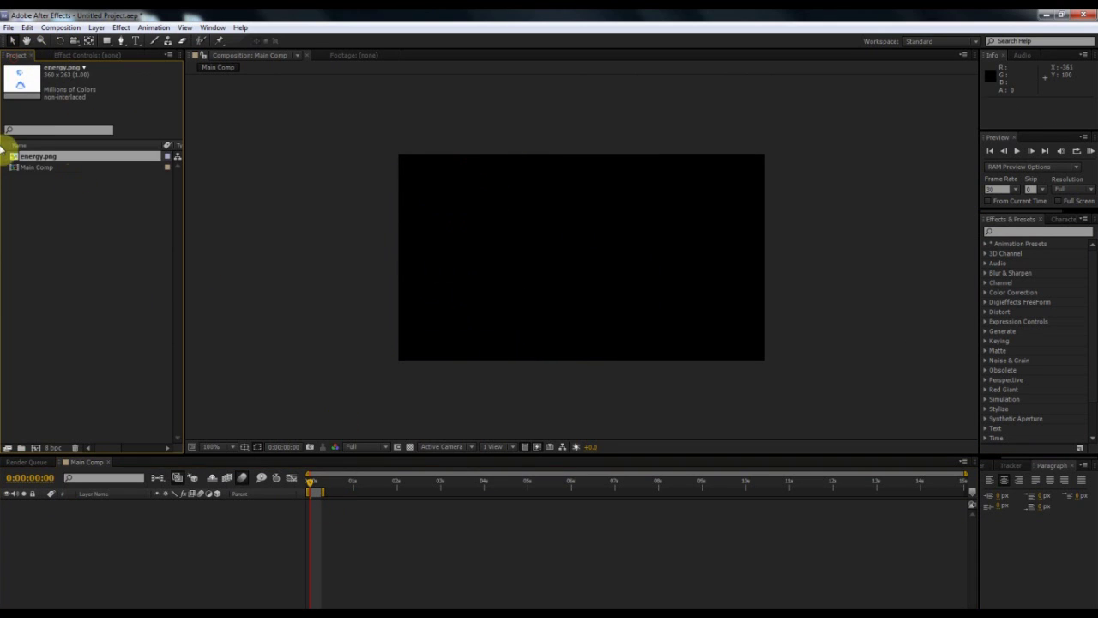
drag(26, 157, 709, 245)
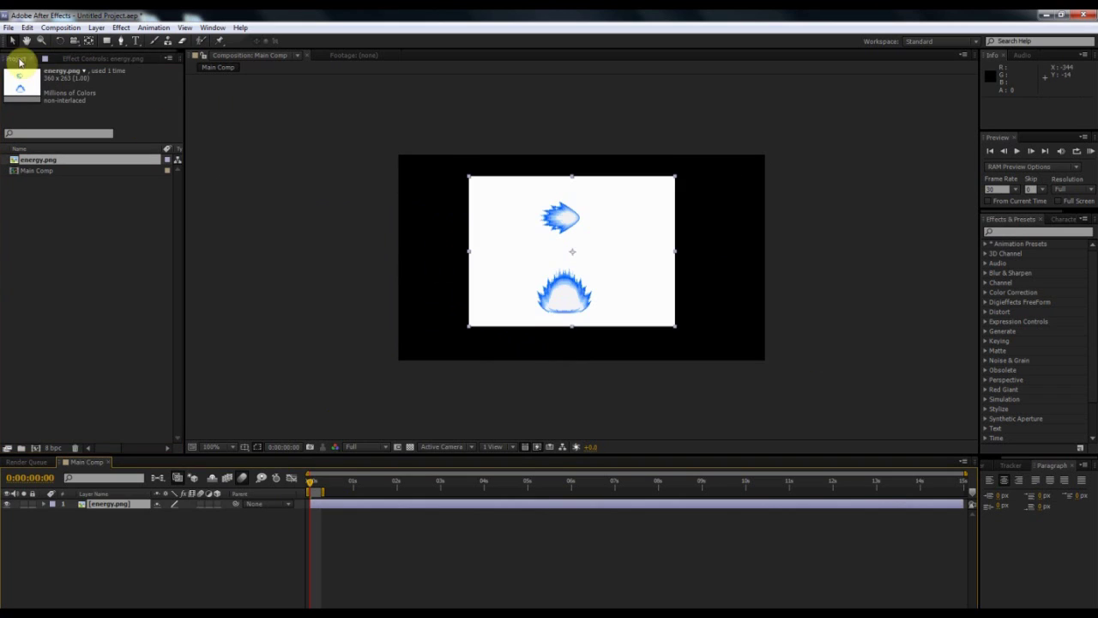
drag(520, 252, 609, 319)
Apply Color Key to energy.png and key out its white background
click(1040, 229)
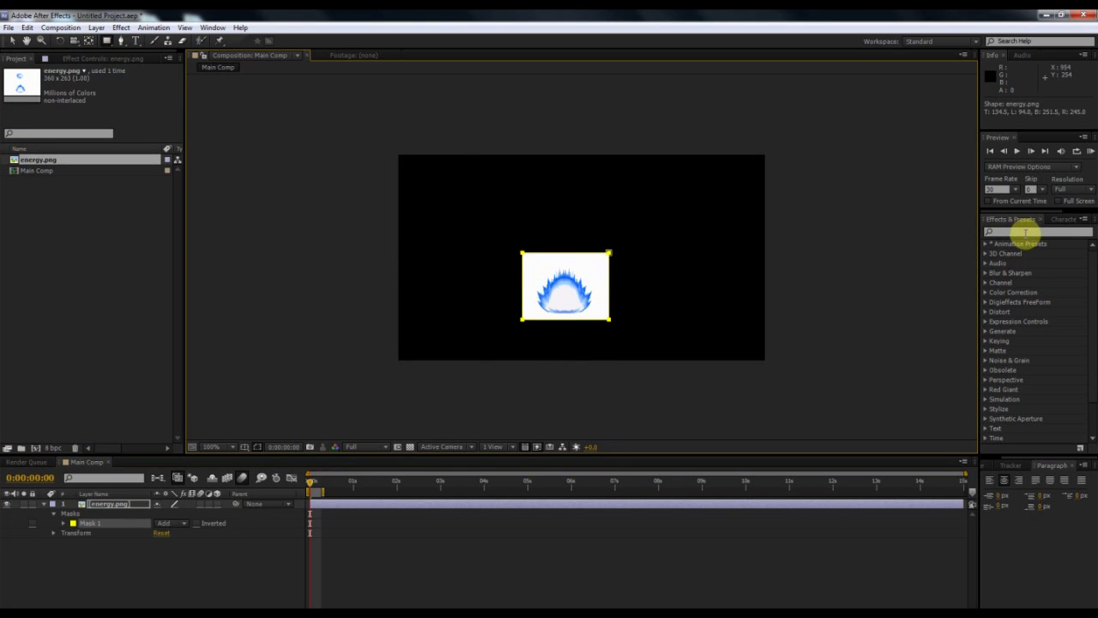
click(1014, 236)
text(ke)
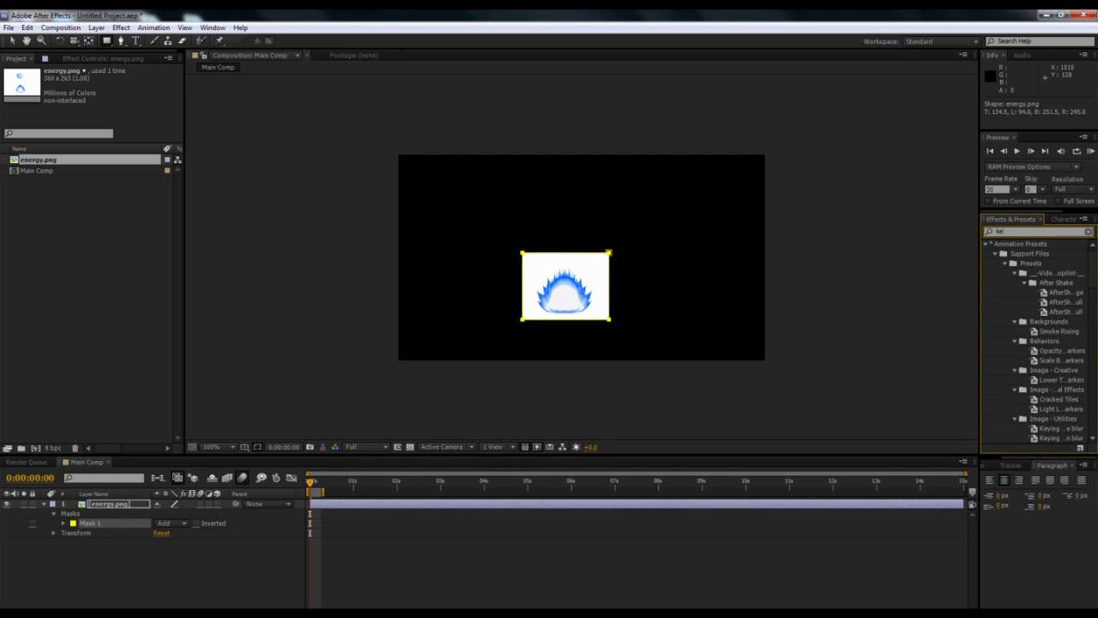
text(y)
drag(1026, 351, 632, 506)
click(121, 90)
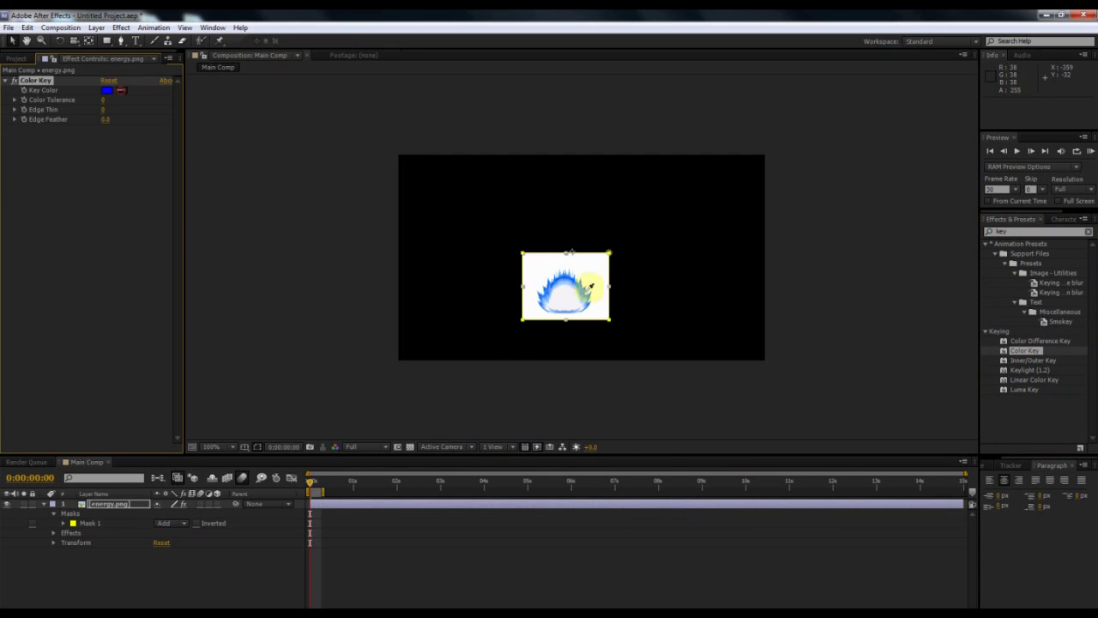
click(596, 275)
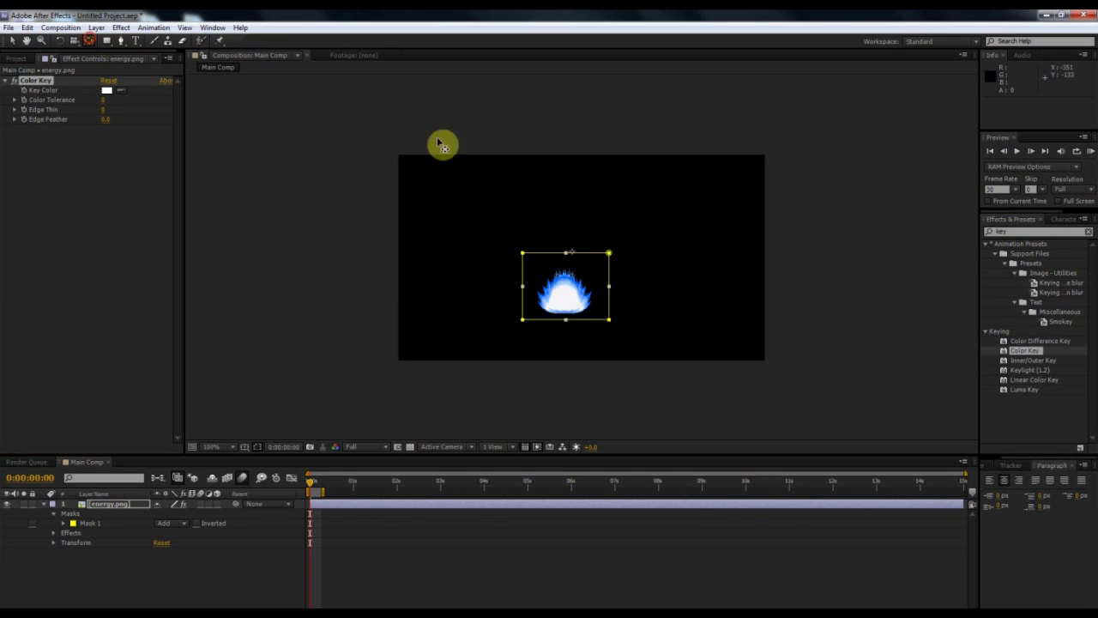
Move the anchor to the flame's bottom centre, scale it to 285%, and reposition it
drag(573, 253, 573, 319)
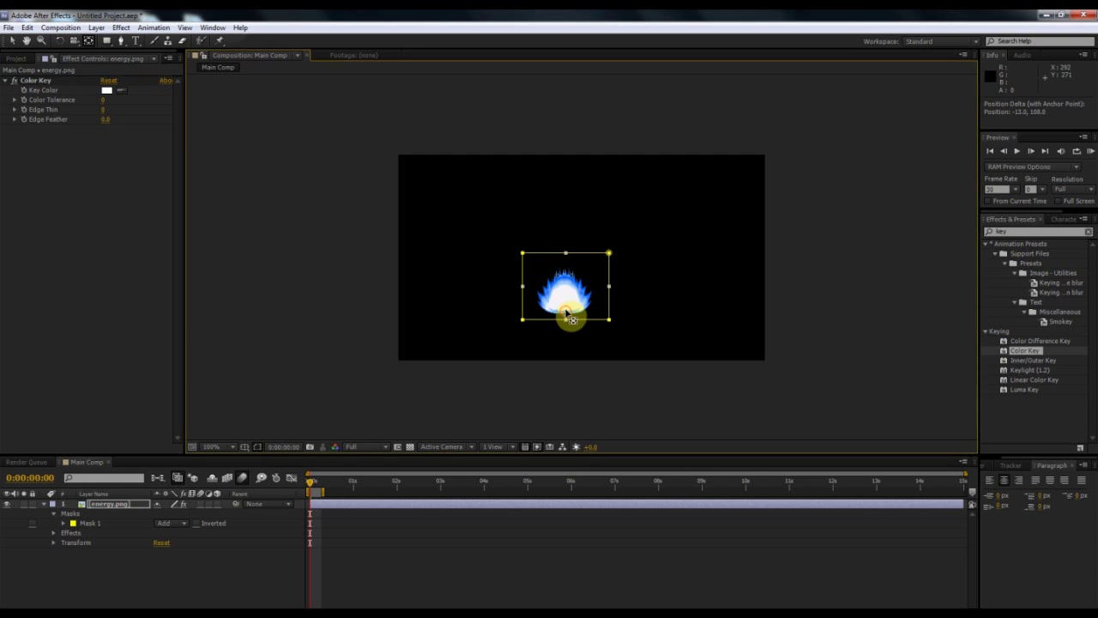
key(s)
drag(194, 518, 335, 523)
click(11, 45)
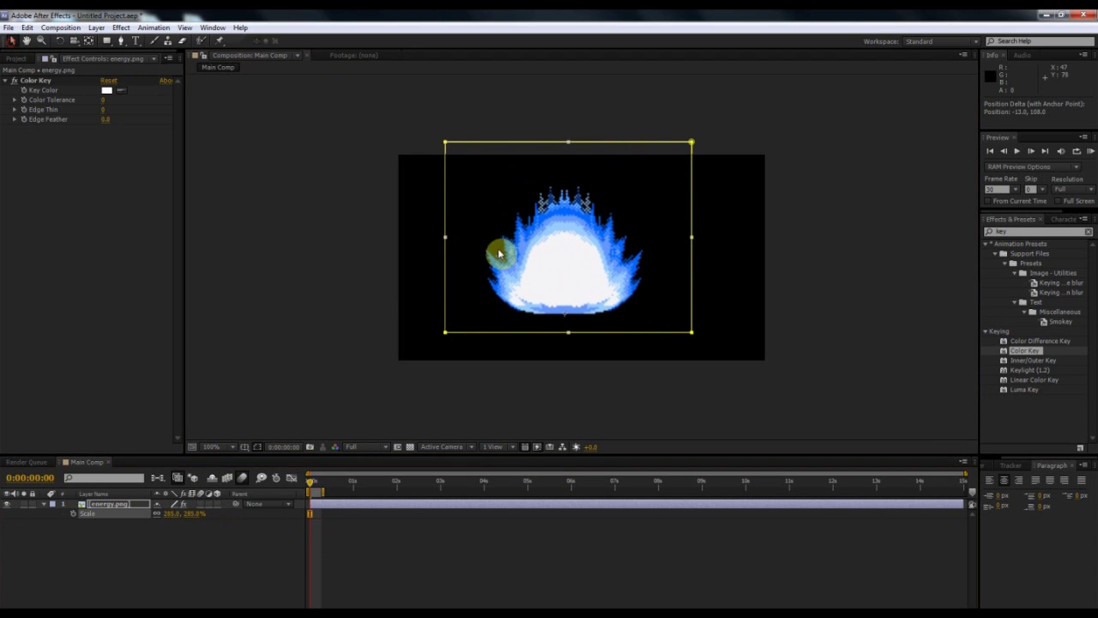
drag(556, 259, 578, 272)
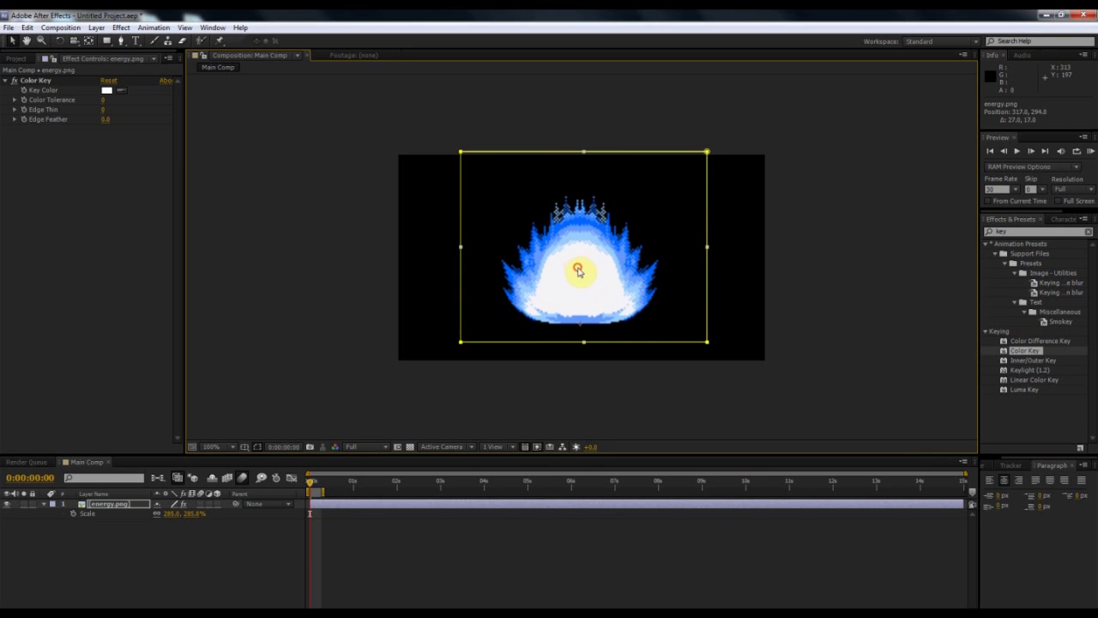
Apply Trapcode Shine to the energy.png layer
click(988, 231)
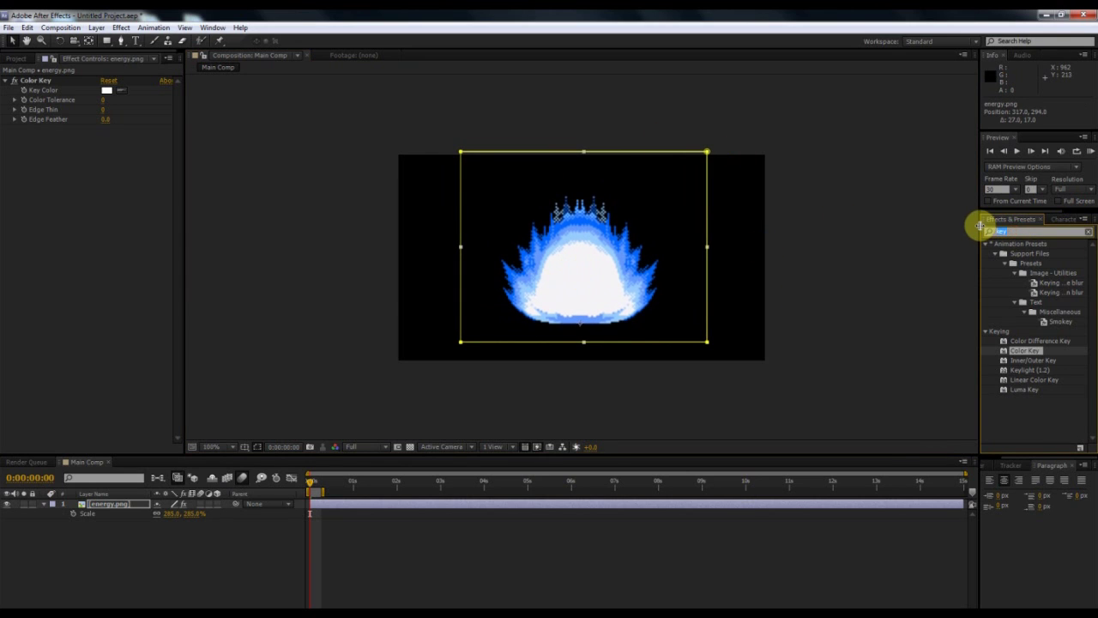
text(shine)
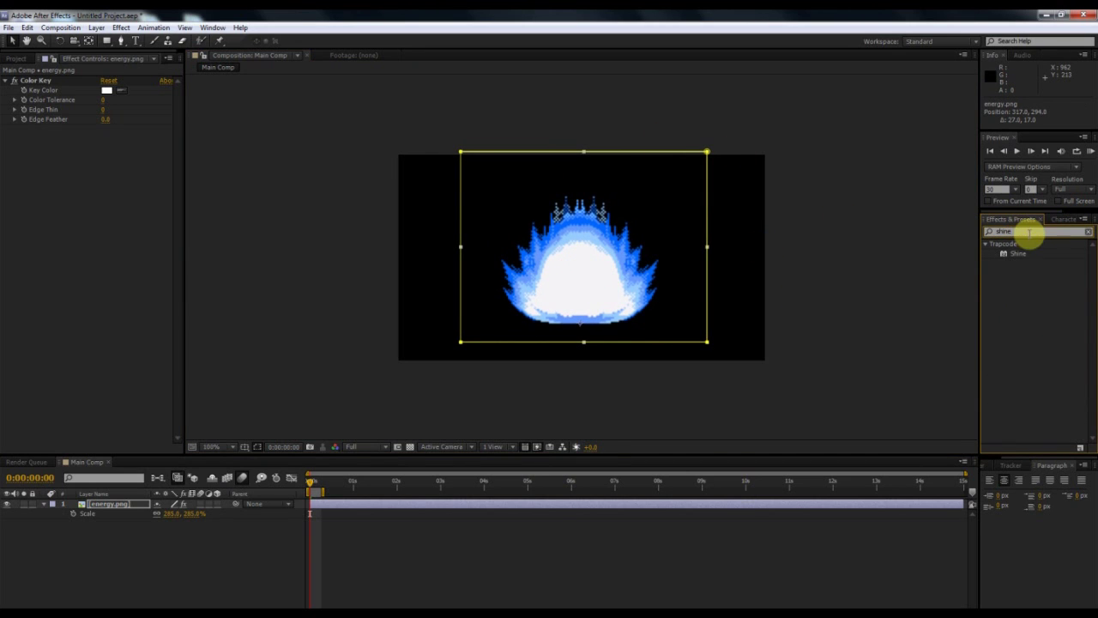
drag(1012, 253, 436, 504)
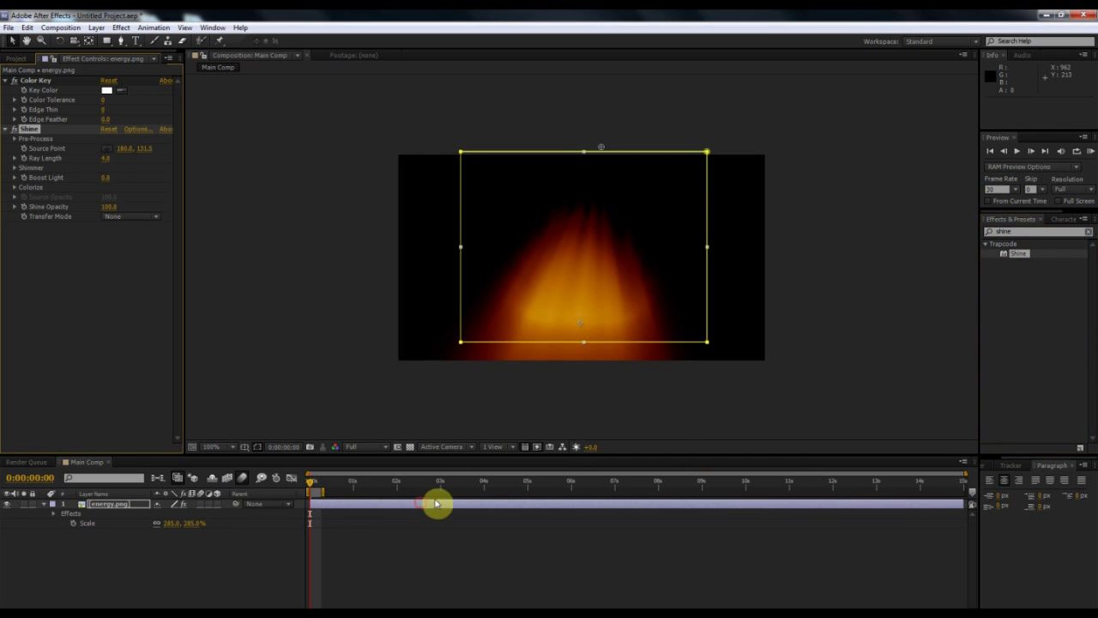
Move the Shine source point to the bottom, shorten the rays, and lower the layer
drag(604, 150, 580, 323)
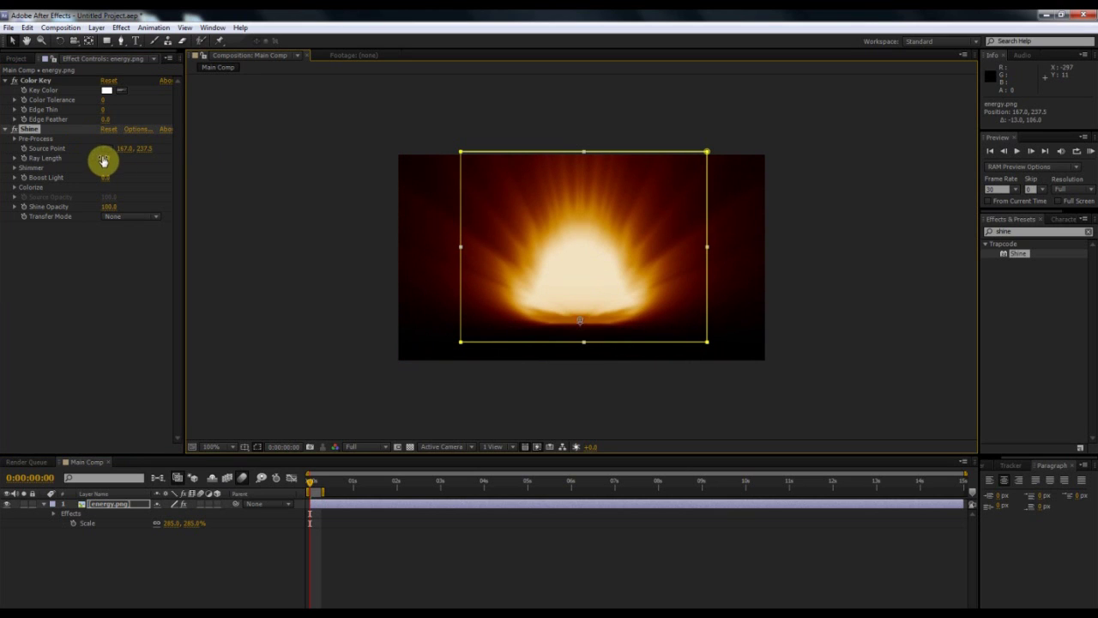
drag(106, 158, 98, 161)
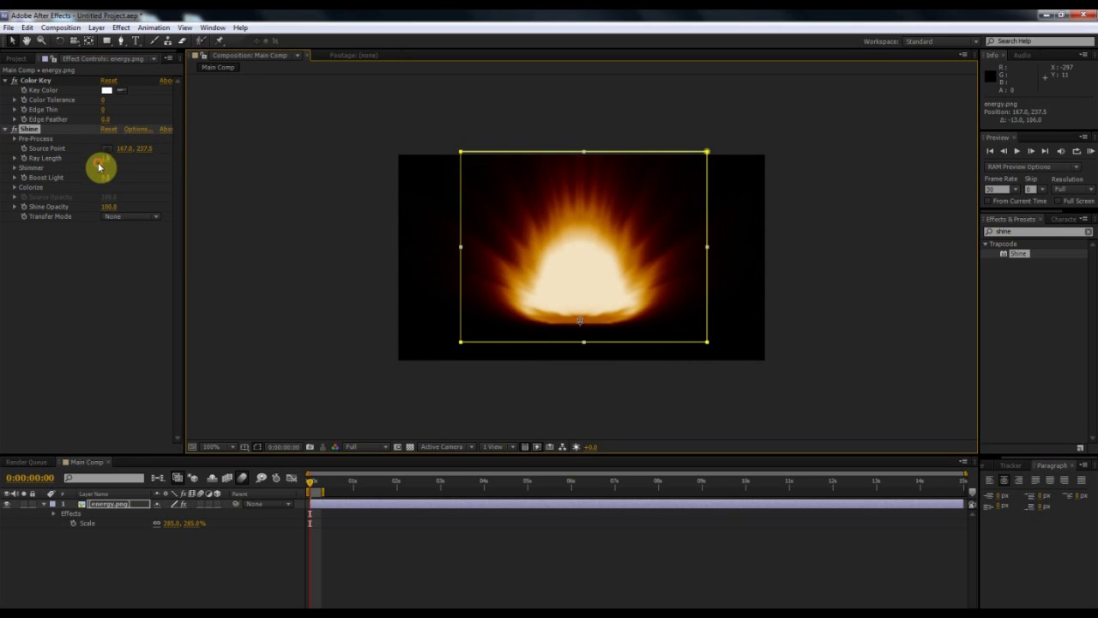
click(12, 41)
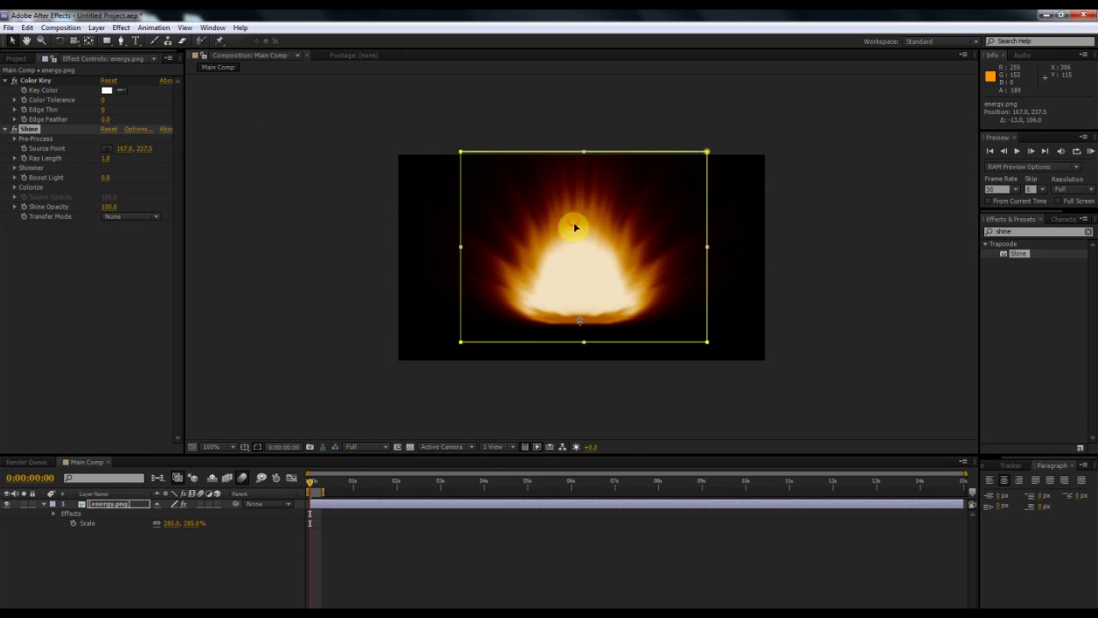
drag(575, 228, 580, 246)
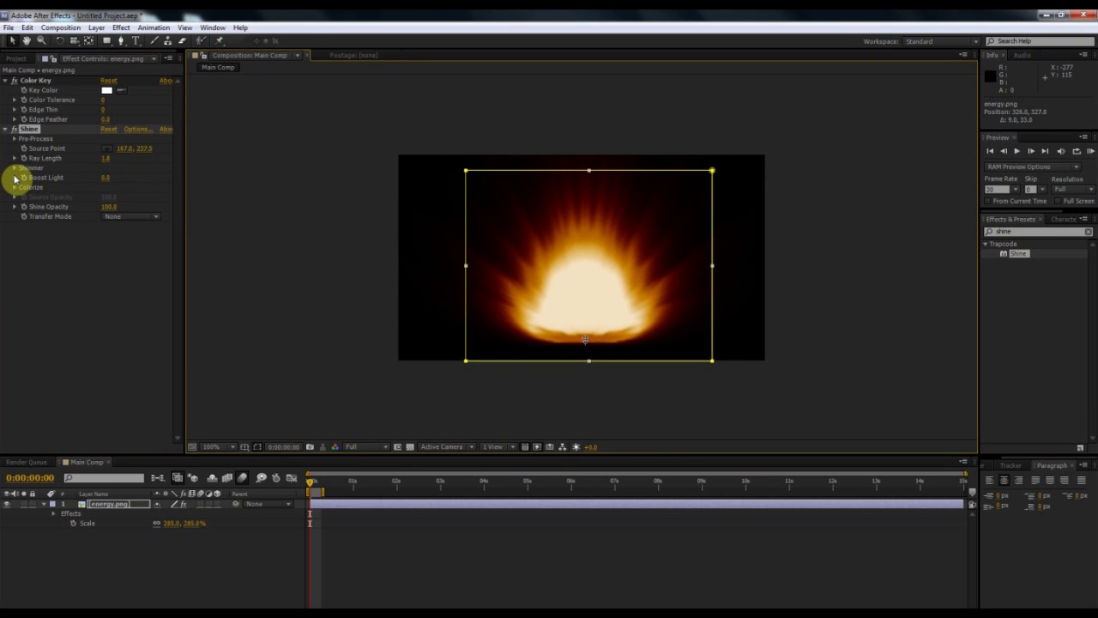
Colorize the Shine with the Mars preset after trying Radioaktiv, Rainbow and Chess
click(14, 177)
click(14, 177)
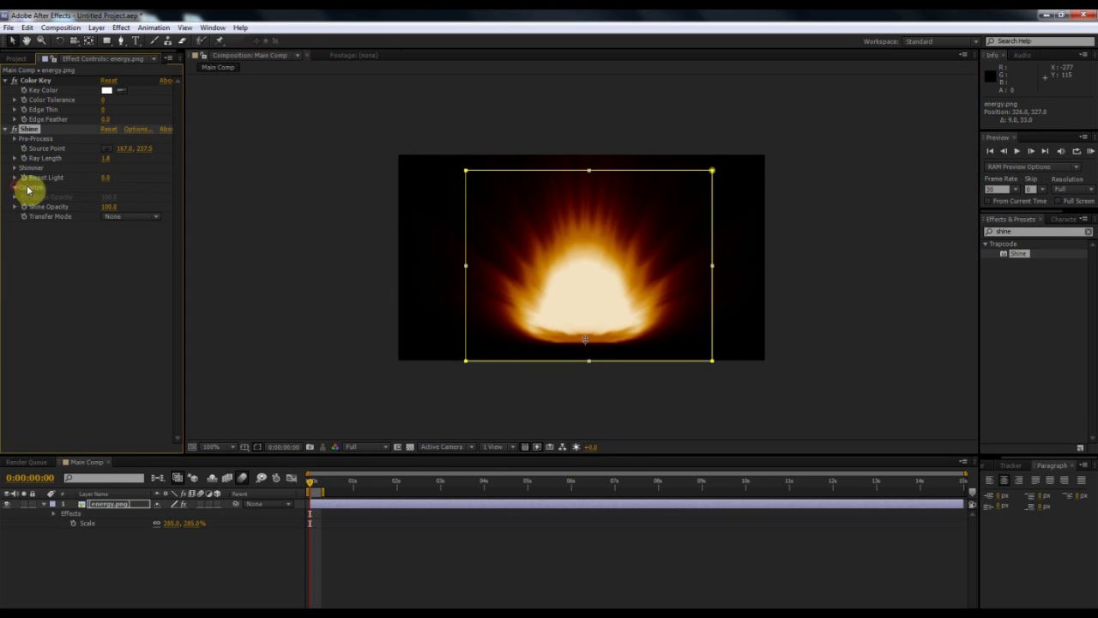
click(27, 188)
click(128, 208)
click(120, 215)
click(139, 197)
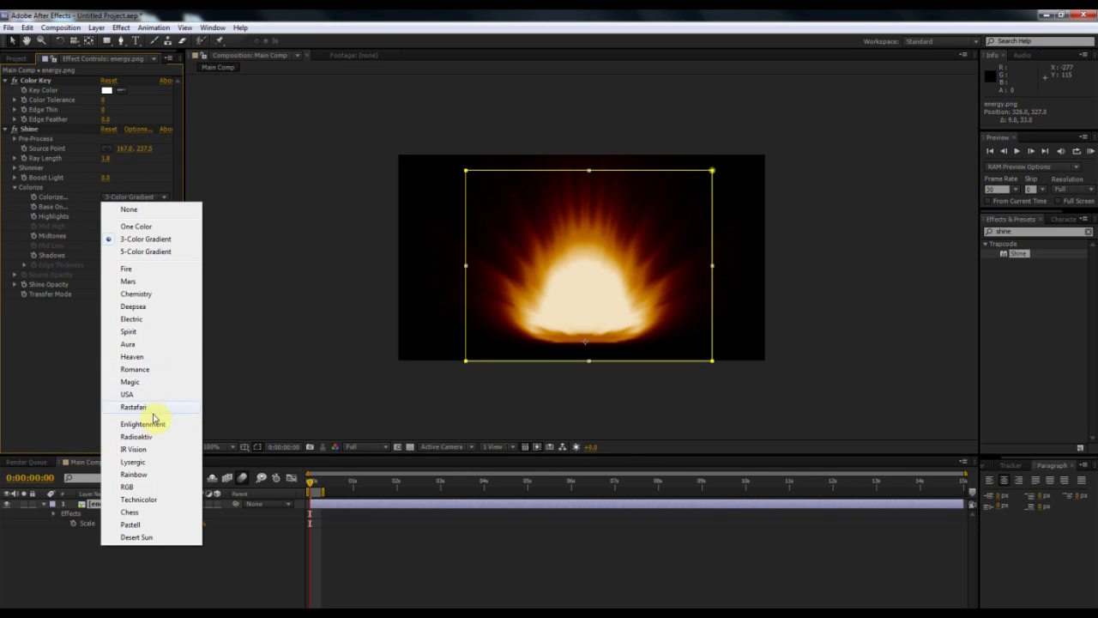
click(133, 436)
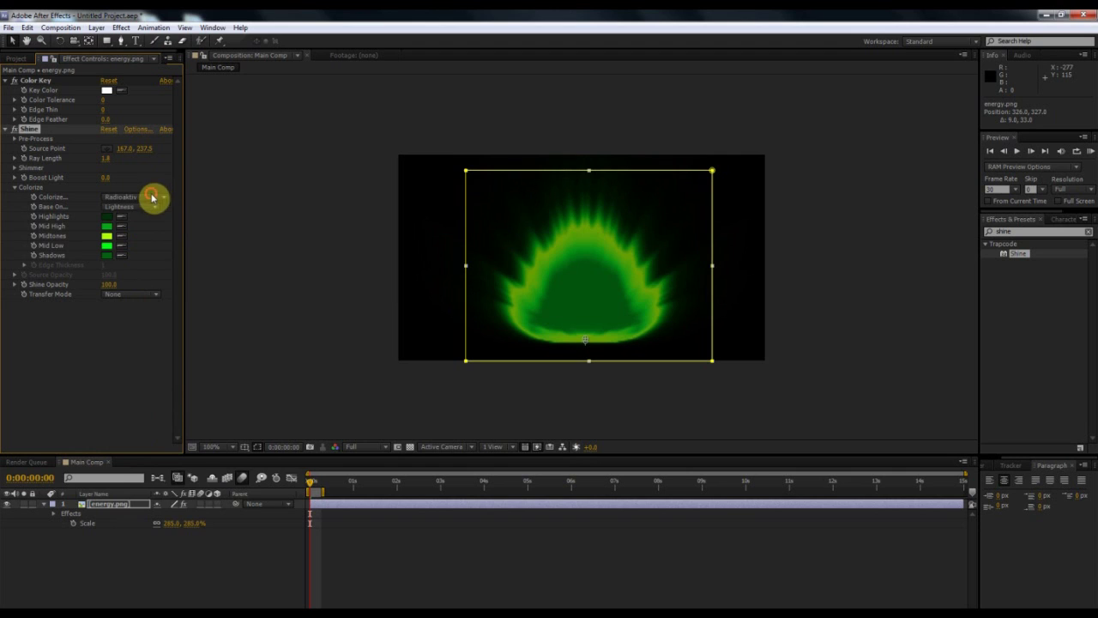
click(152, 197)
click(141, 474)
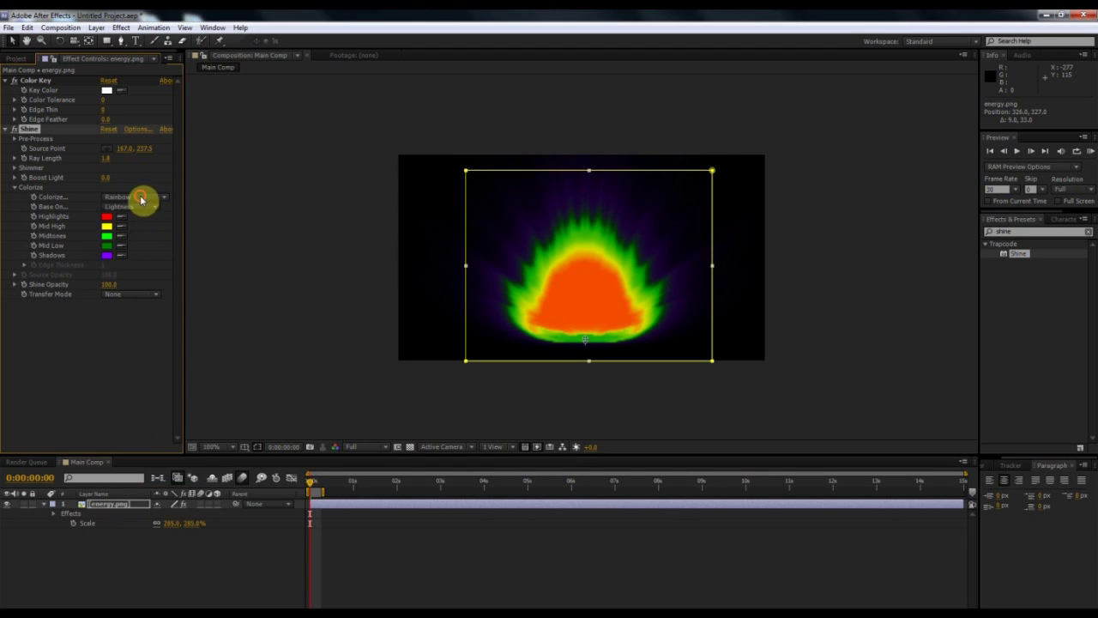
click(141, 199)
click(143, 512)
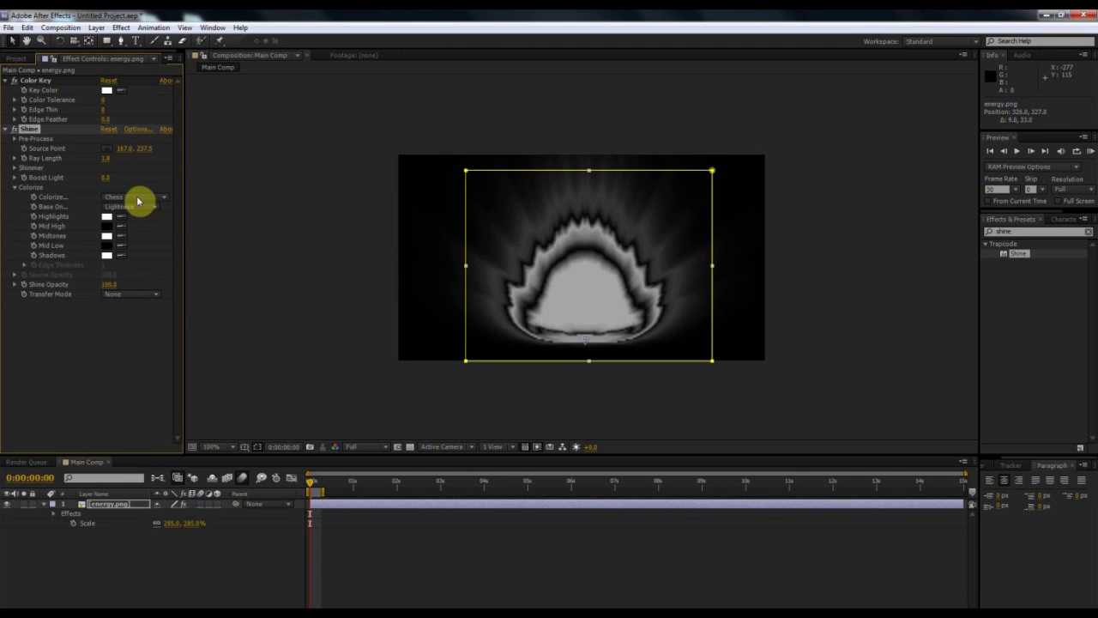
click(131, 198)
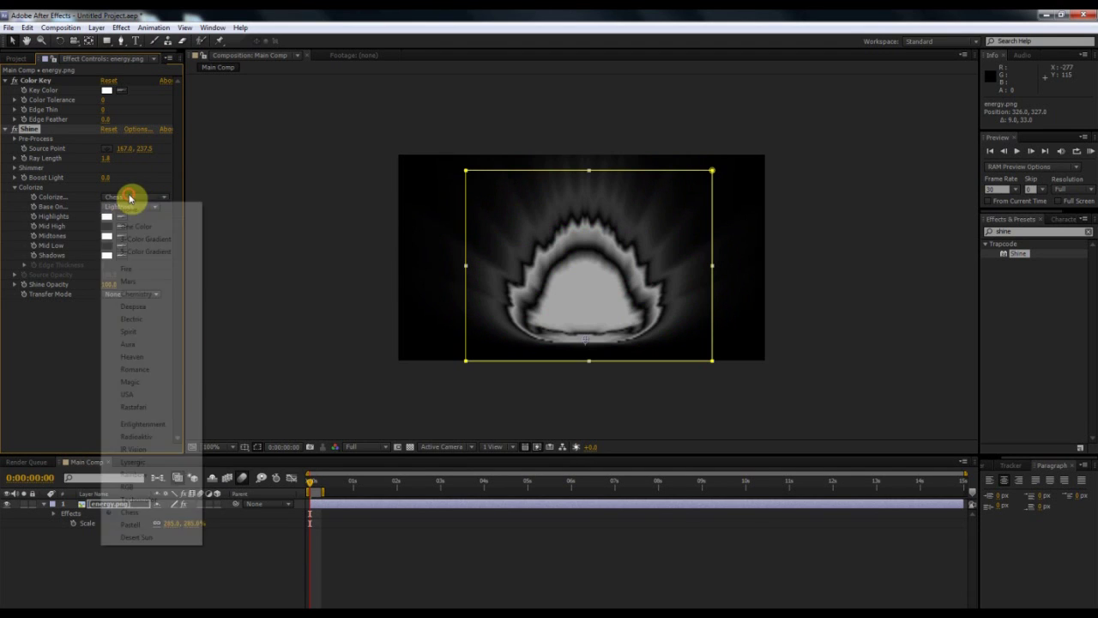
click(147, 283)
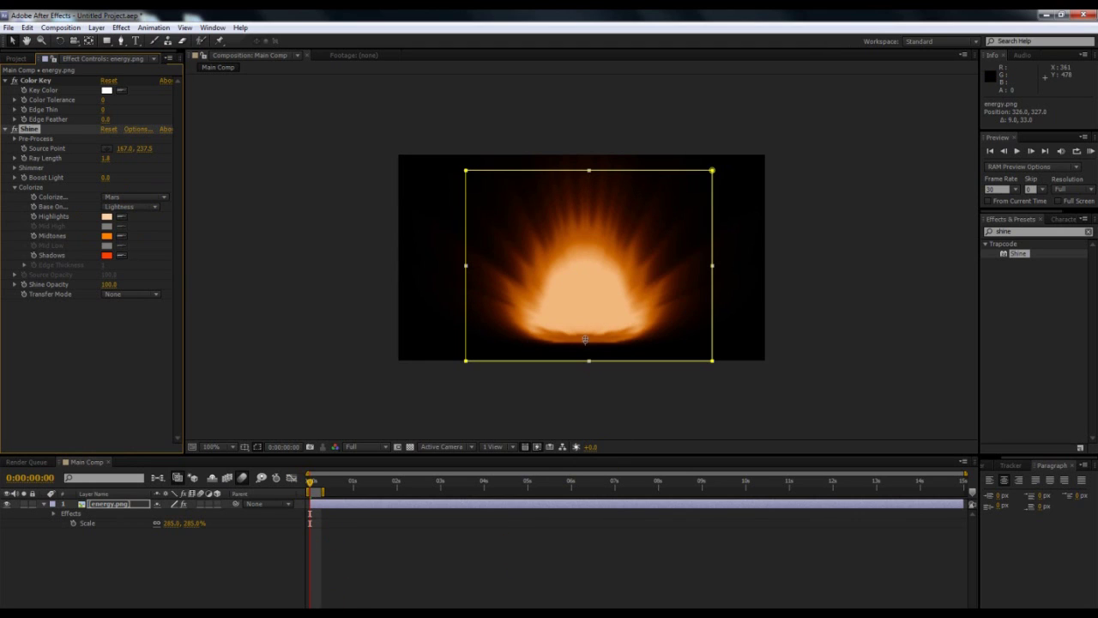
drag(330, 606, 400, 605)
drag(370, 474, 320, 481)
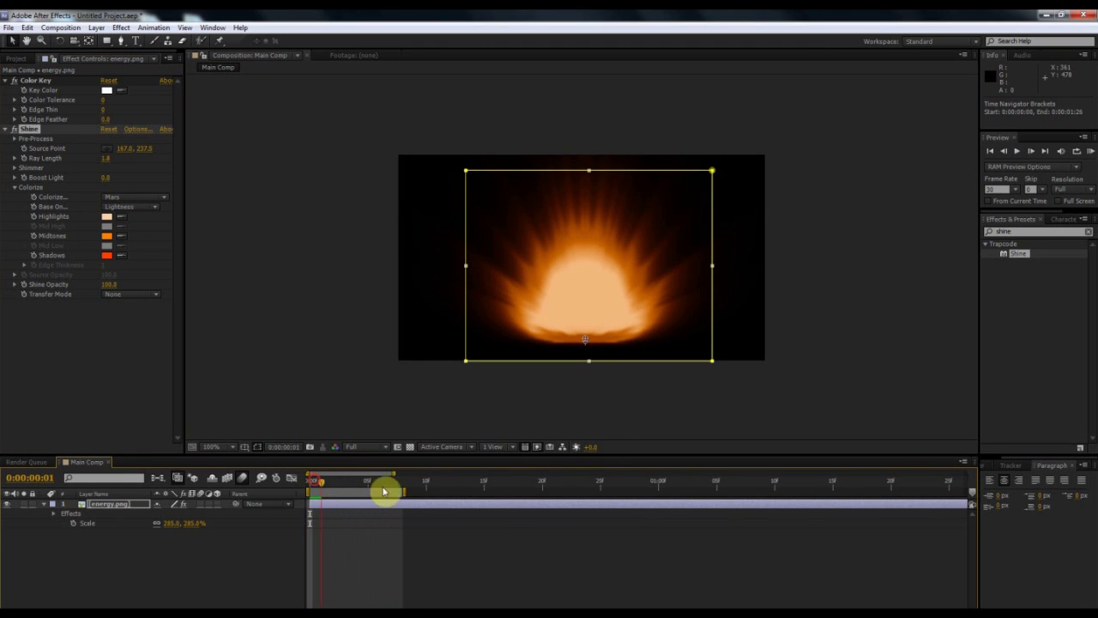
Keyframe Scale at 285% on frame 0 and 371% on frame 3
key(Home)
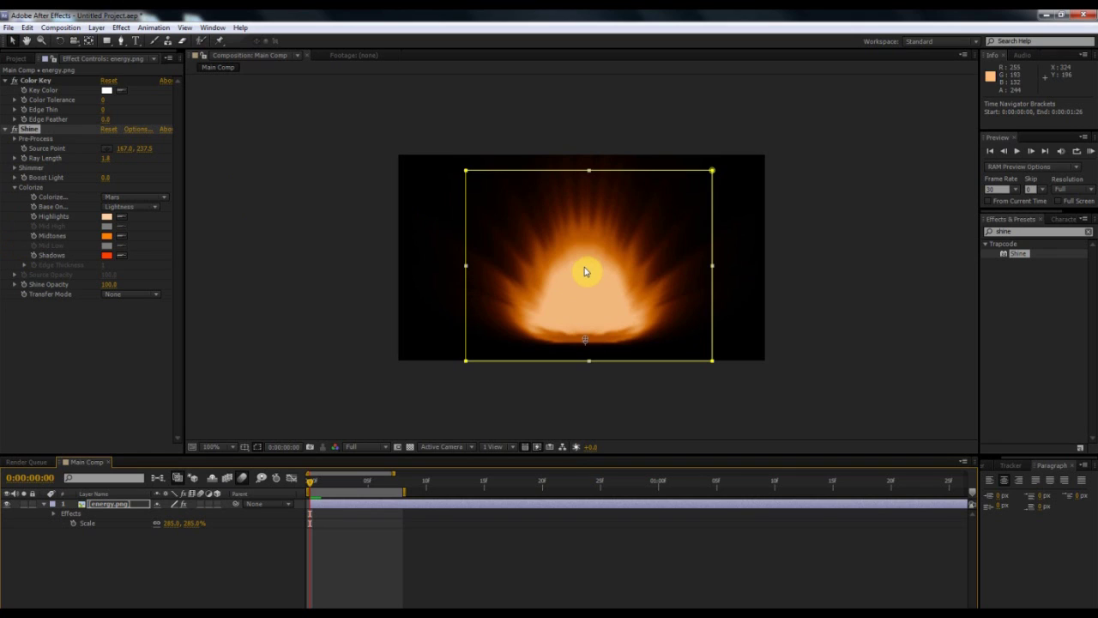
key(s)
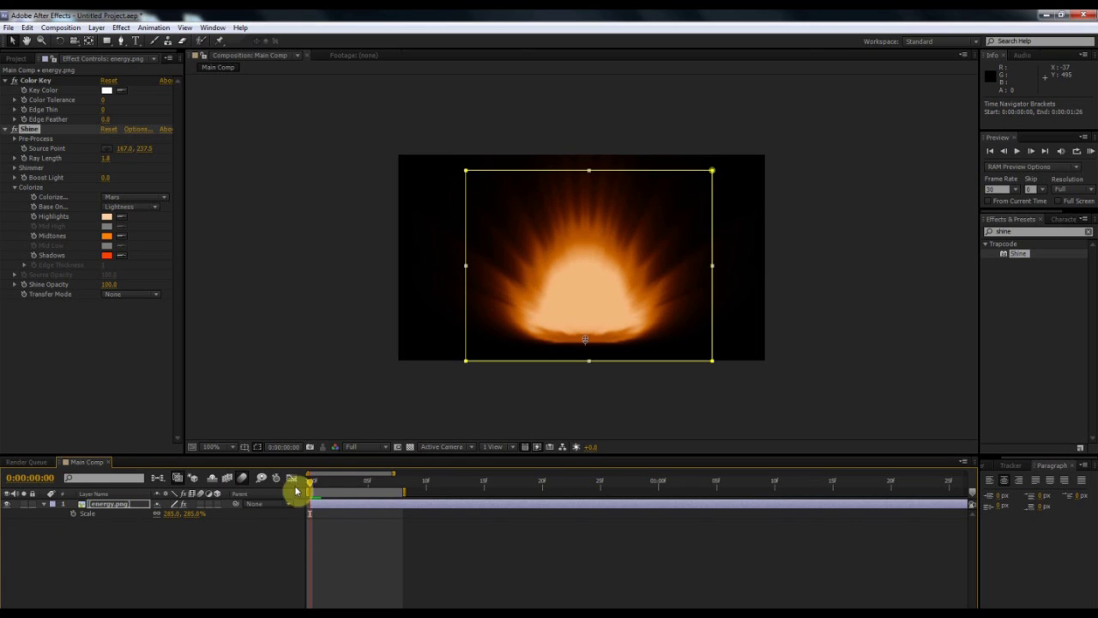
click(73, 513)
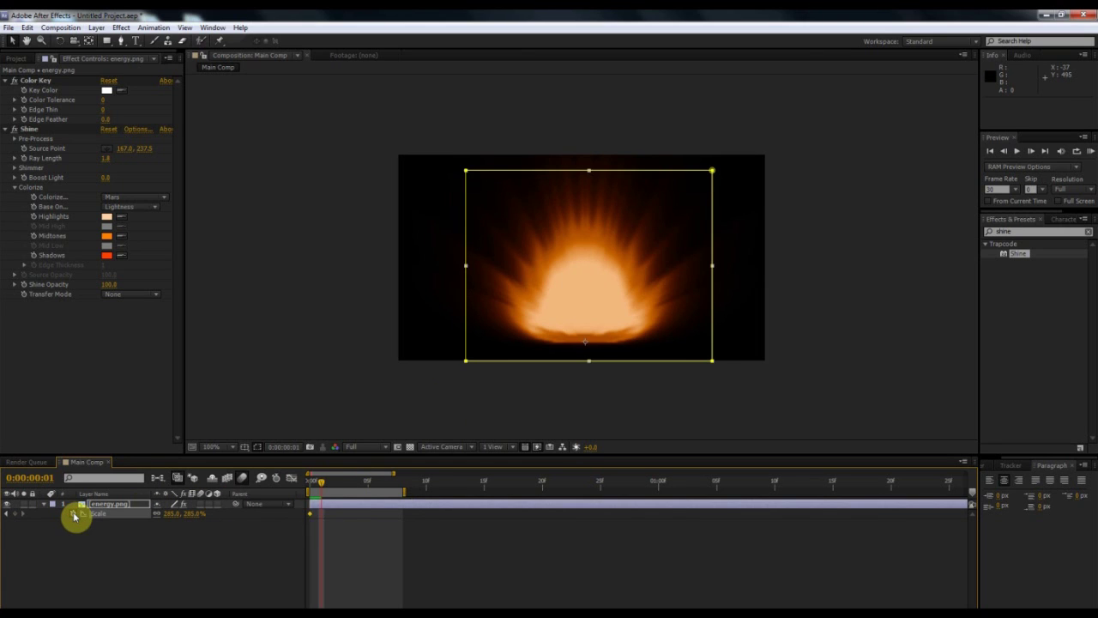
key(Page_Down)
key(Page_Down)
key(Page_Up)
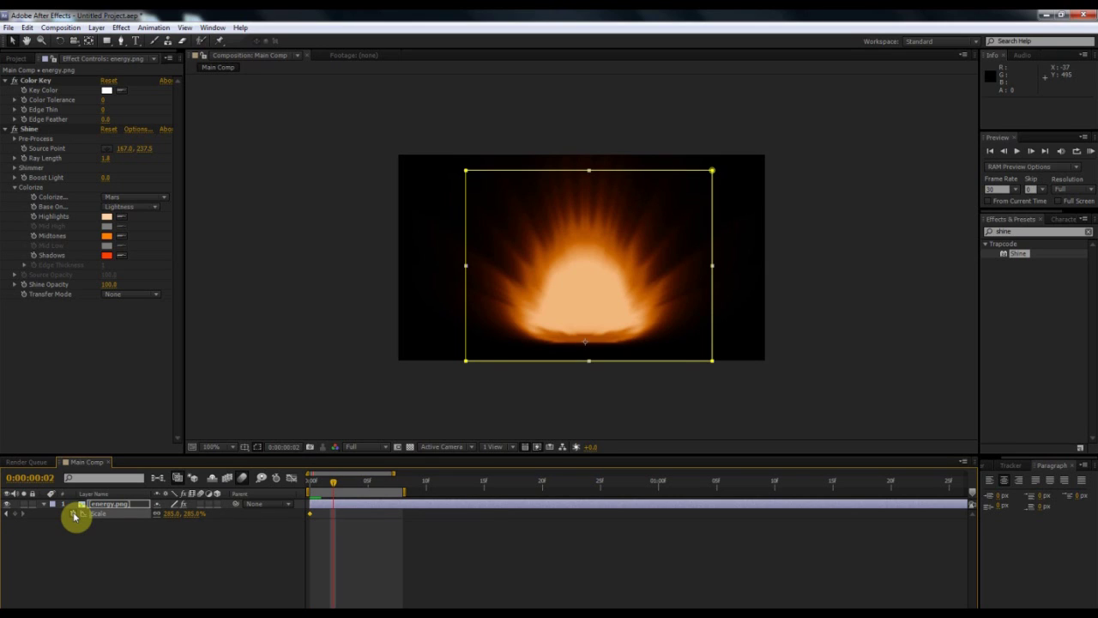
key(Page_Down)
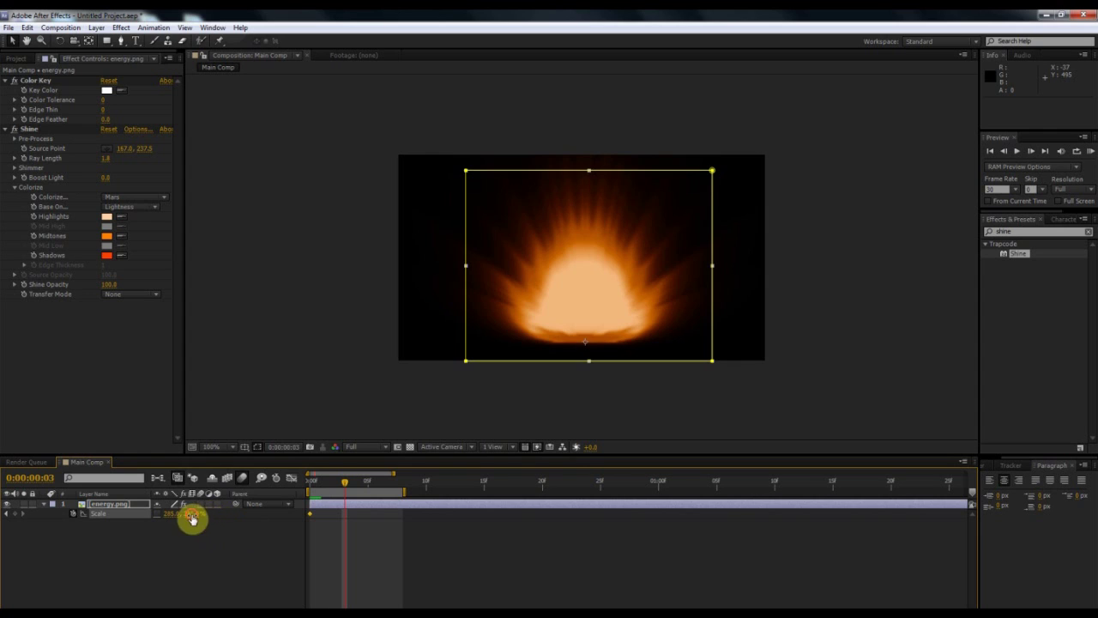
drag(192, 517, 240, 513)
drag(168, 514, 220, 509)
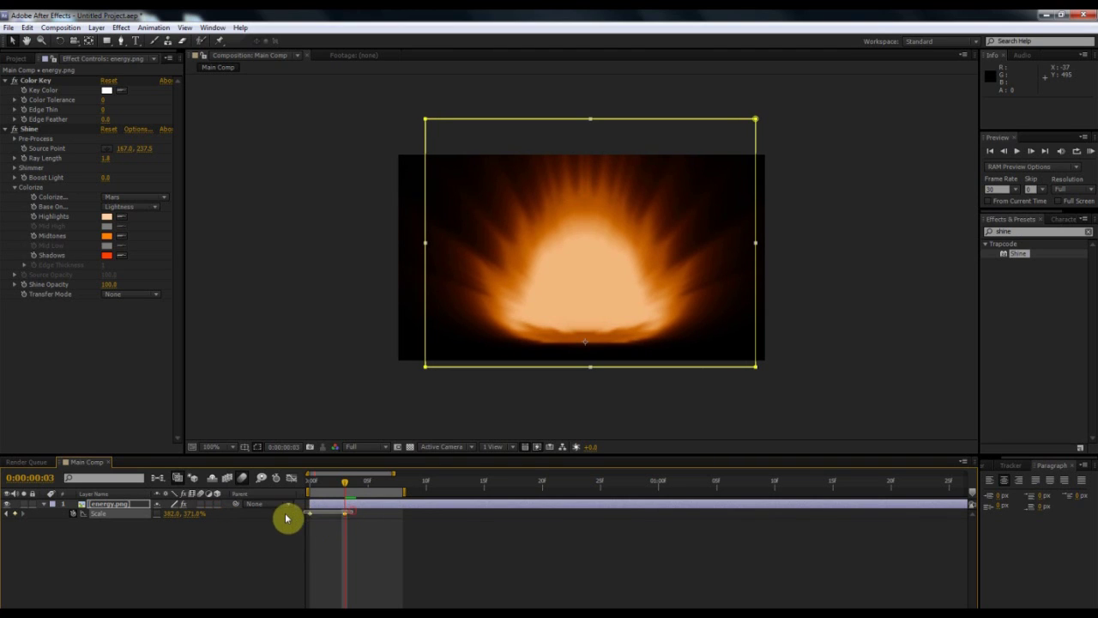
Copy and paste the Scale keyframes at frames 6, 12 and 24 to repeat the pulse
click(271, 515)
key(ctrl+c)
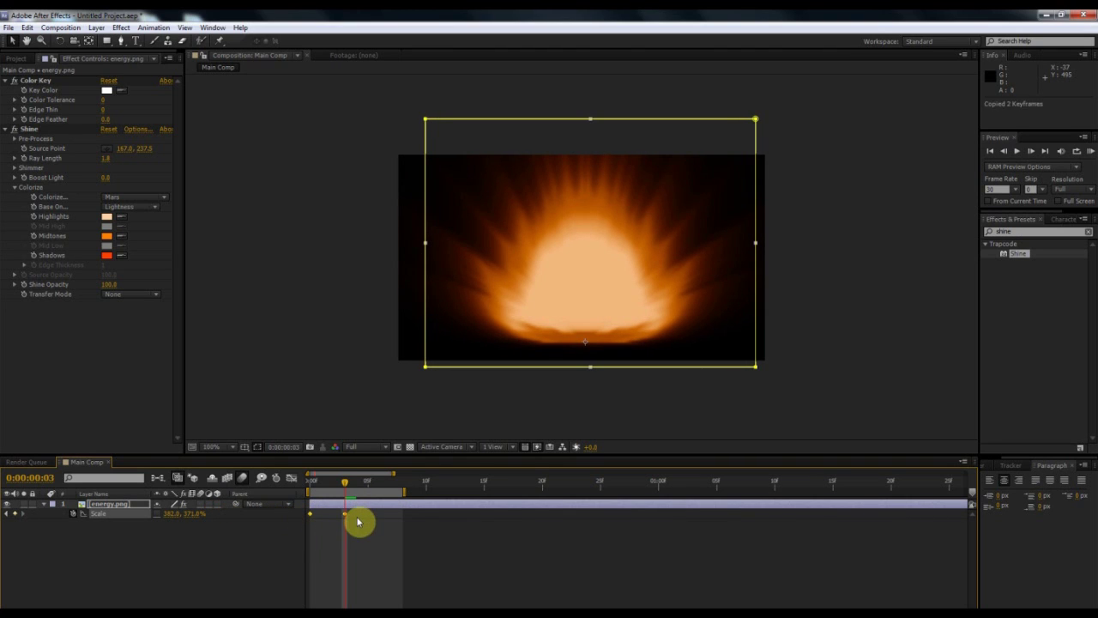
key(Page_Down)
key(Page_Down)
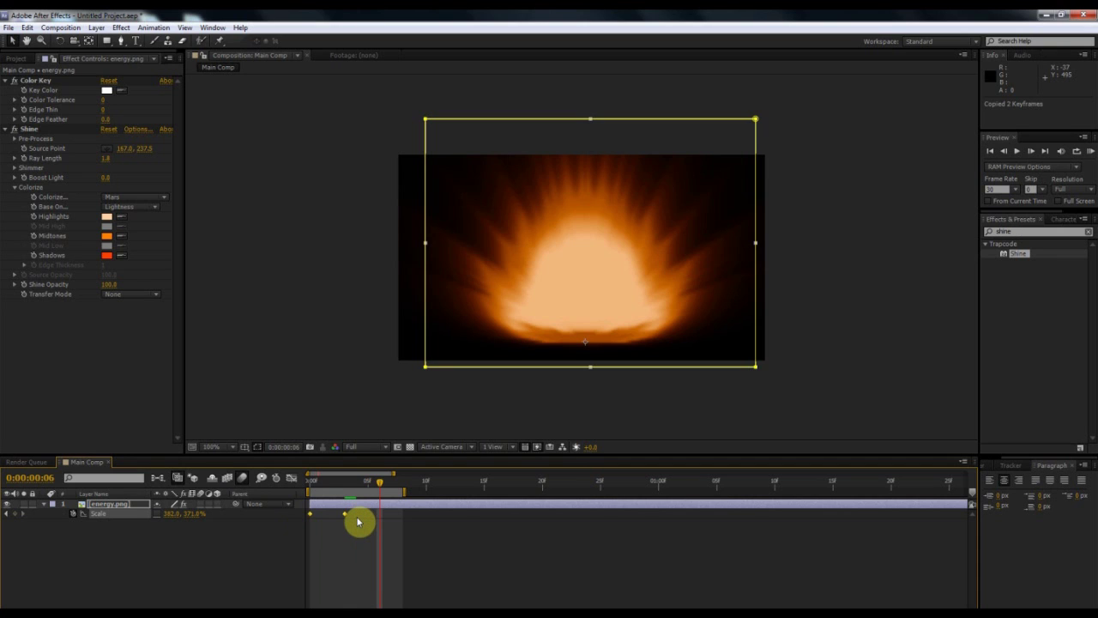
key(ctrl+v)
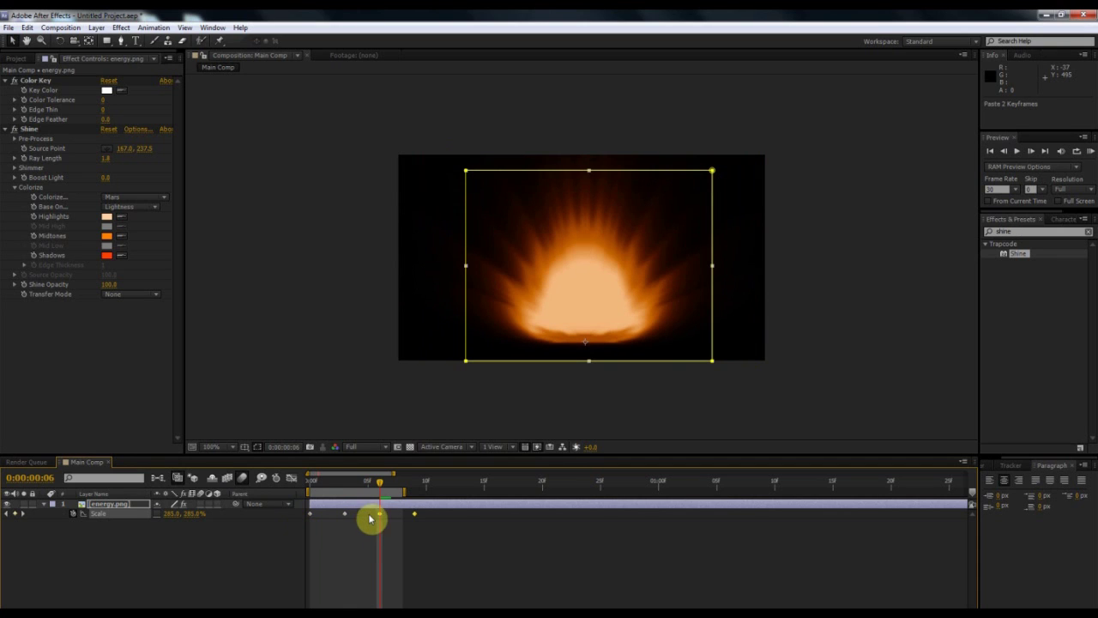
drag(380, 483, 416, 486)
drag(449, 520, 297, 517)
key(ctrl+c)
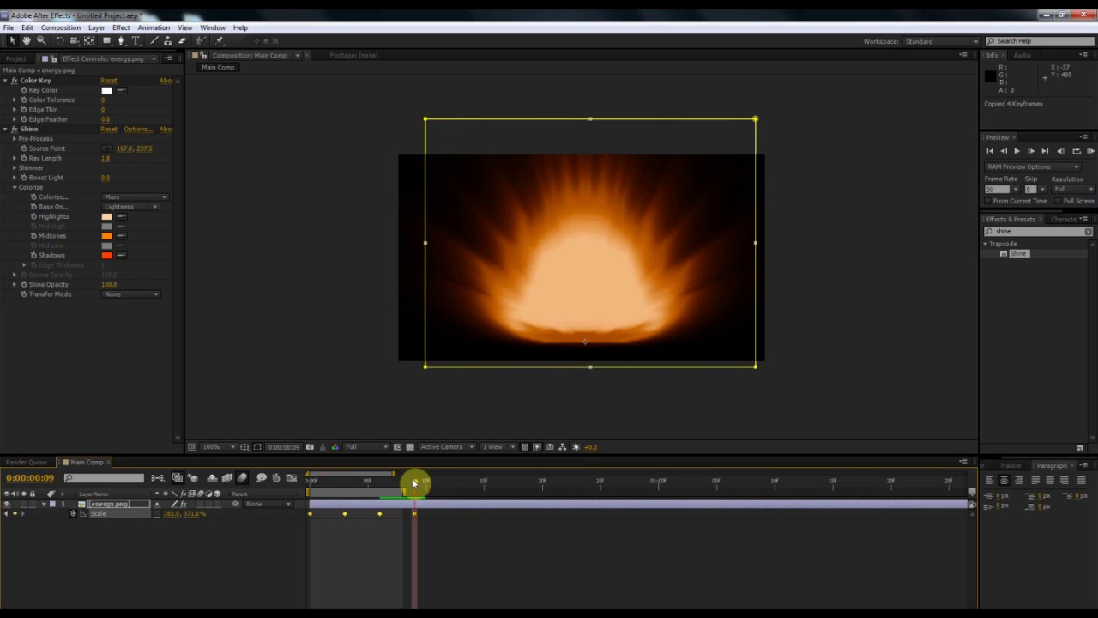
key(Page_Down)
key(Page_Down)
key(Page_Down)
key(ctrl+v)
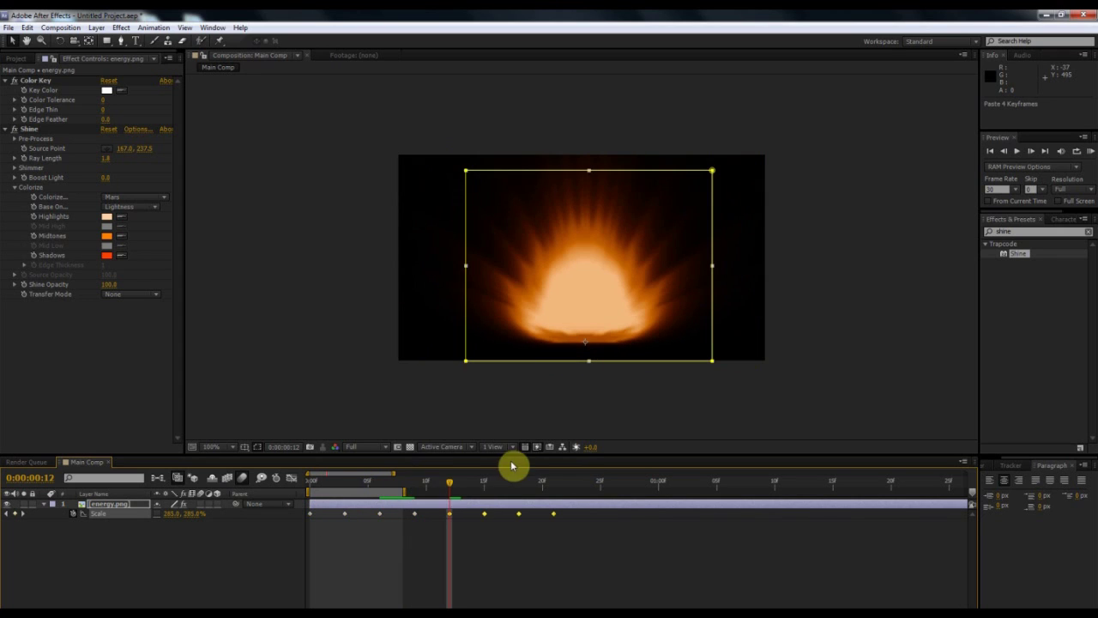
drag(490, 483, 554, 495)
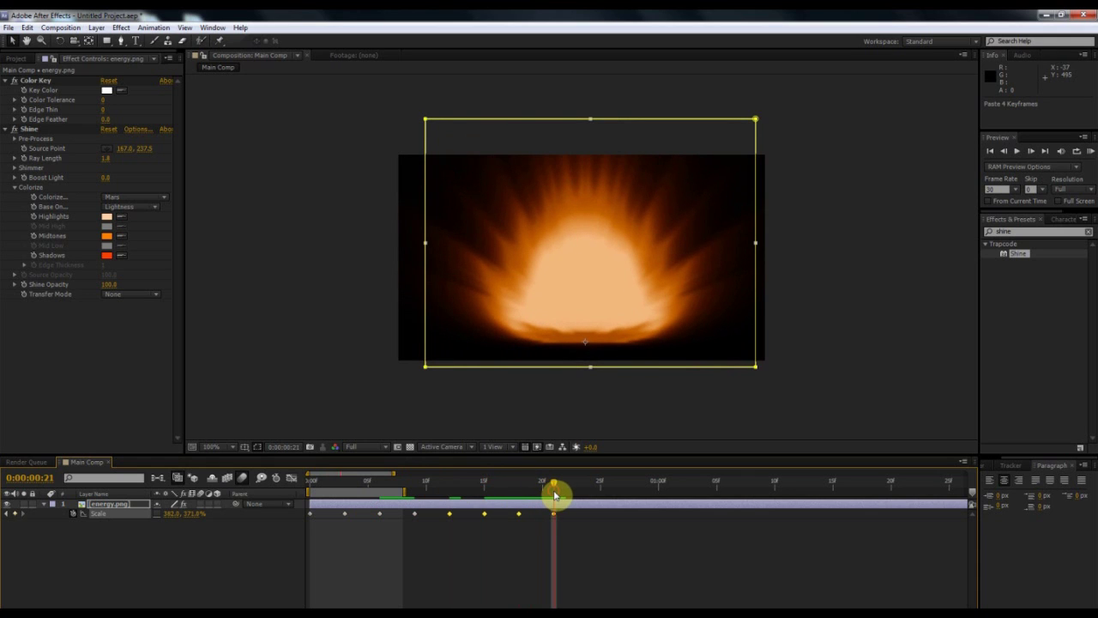
key(Page_Down)
key(Page_Down)
key(Page_Down)
key(ctrl+v)
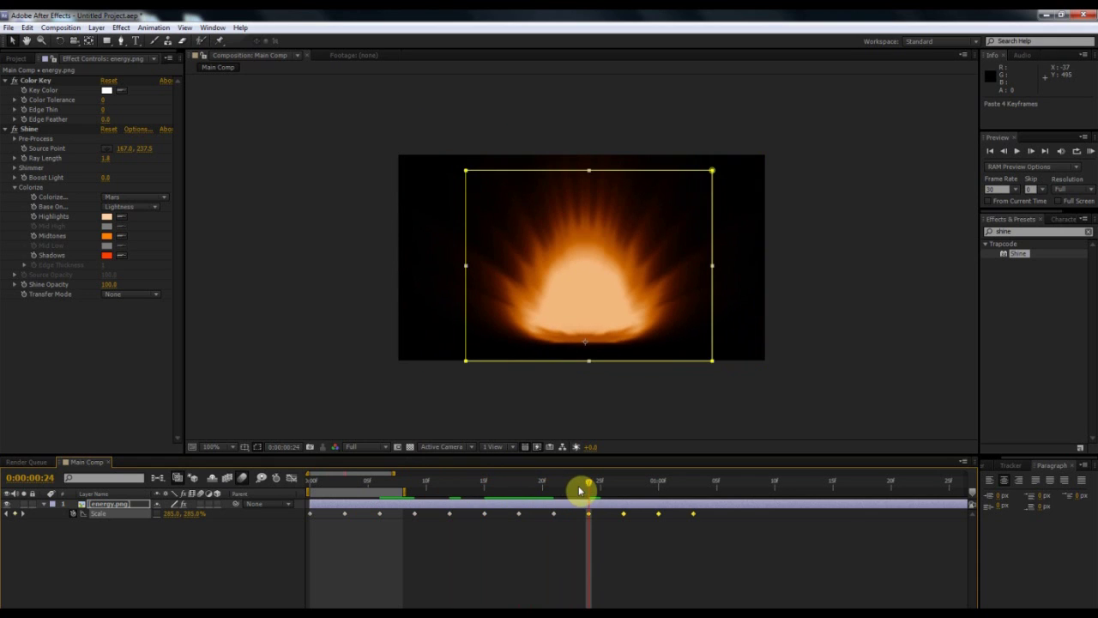
drag(580, 490, 694, 492)
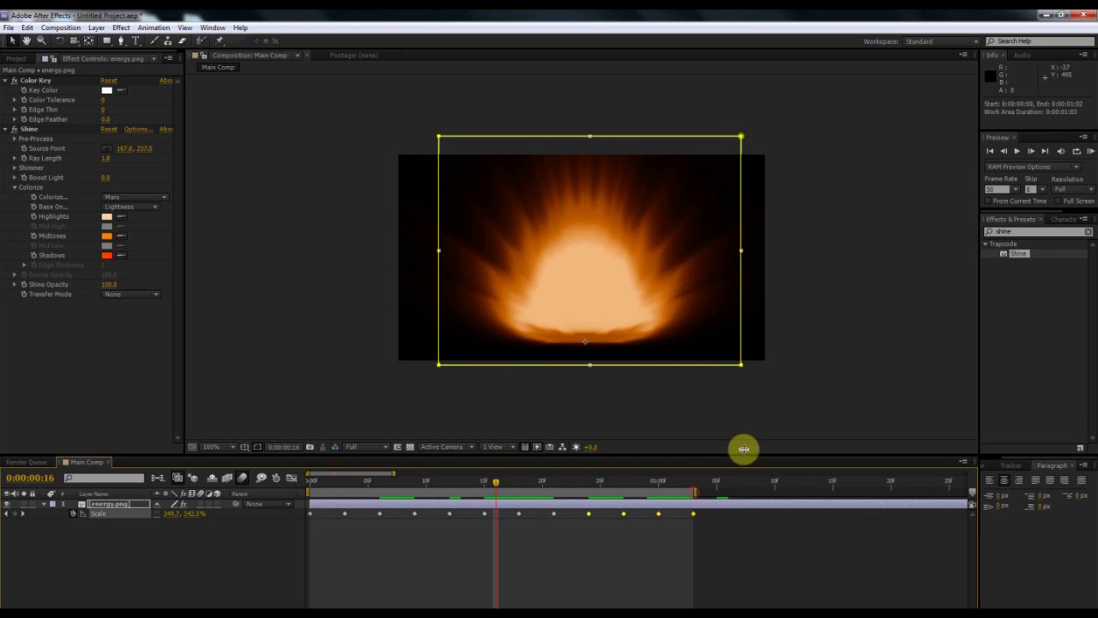
click(1091, 152)
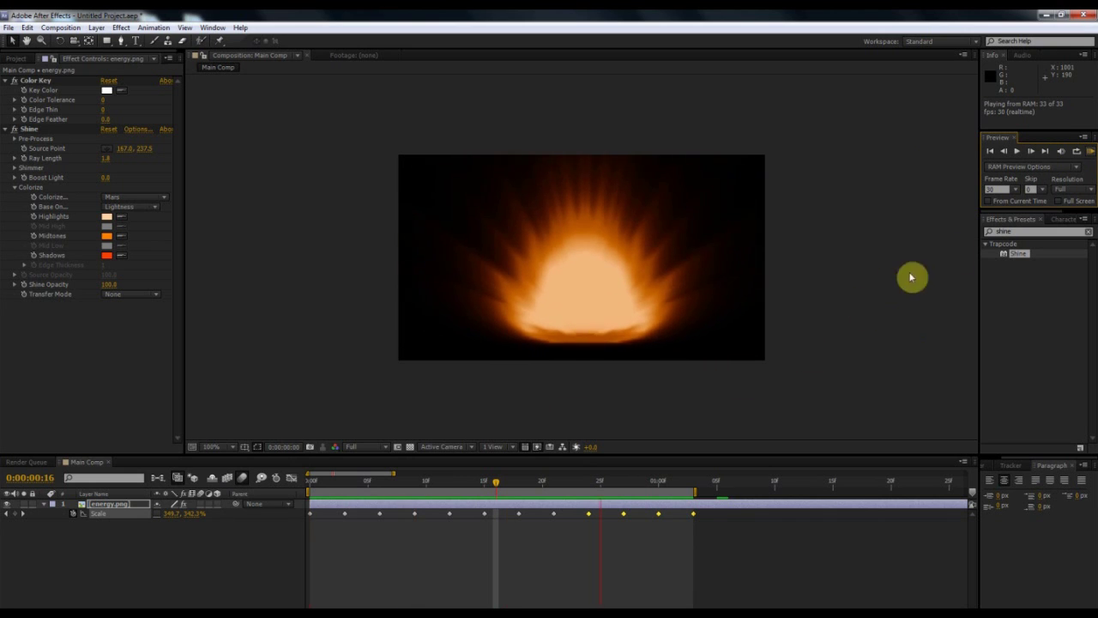
click(1041, 230)
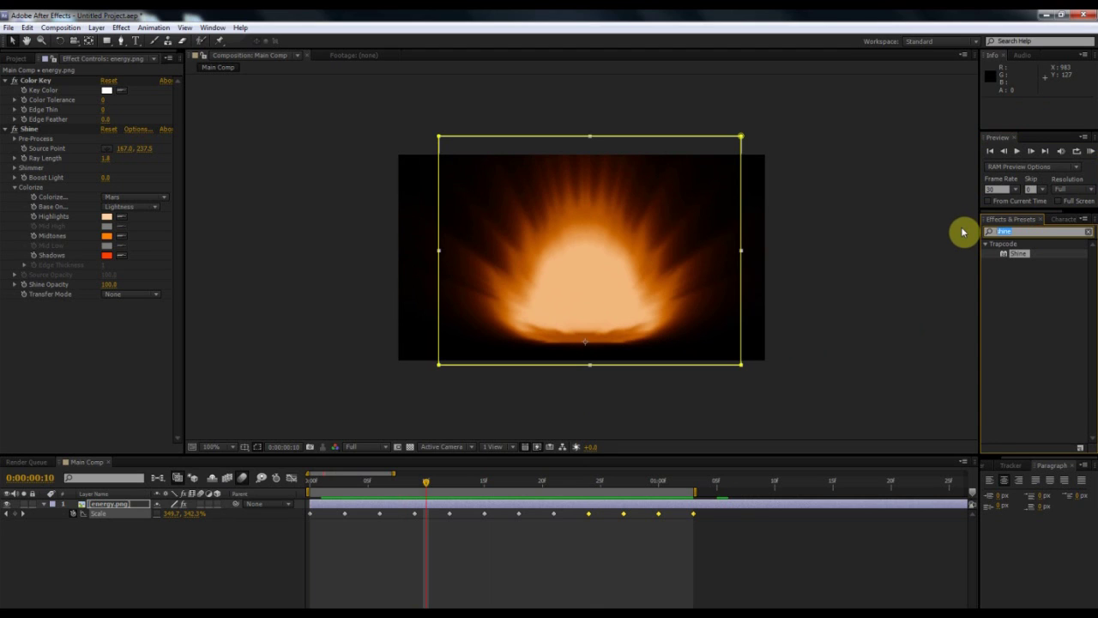
key(BackSpace)
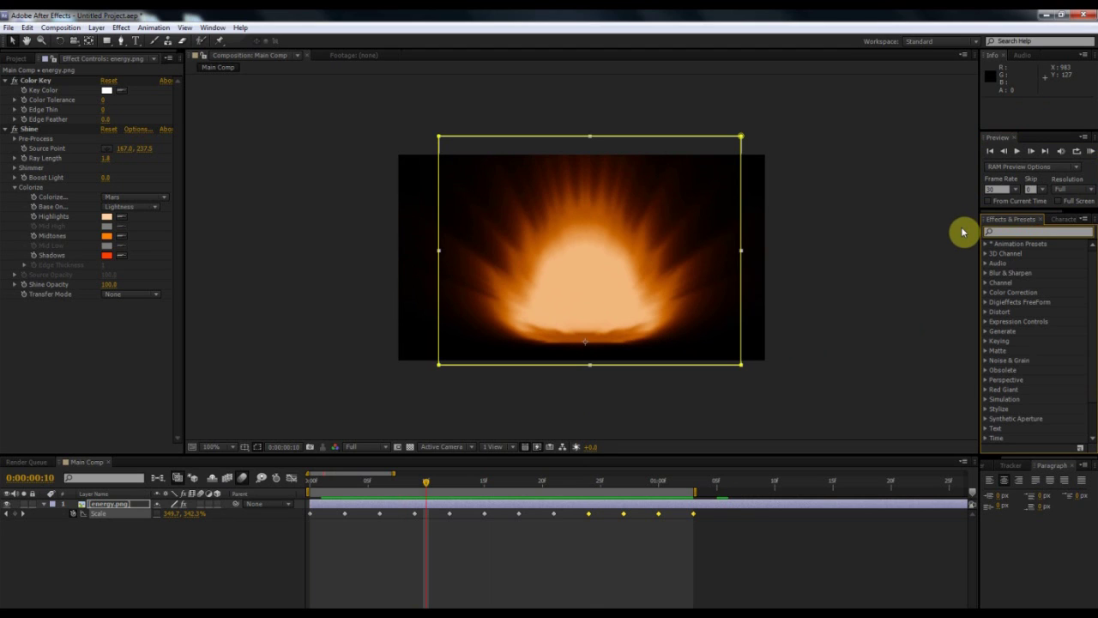
click(987, 331)
click(986, 332)
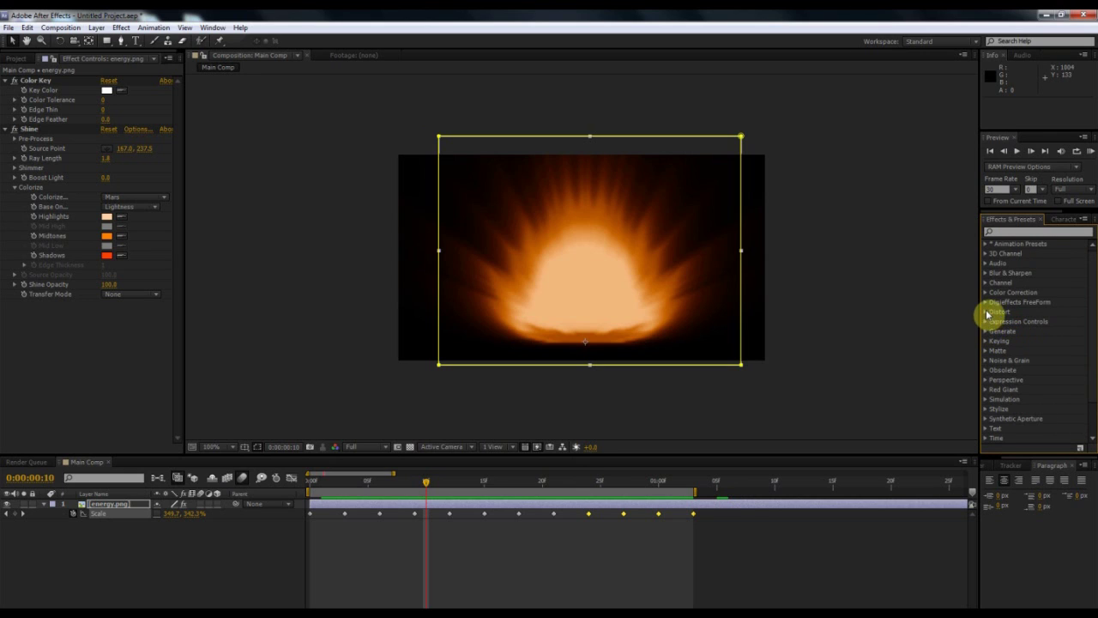
click(985, 317)
scroll(986, 318, up, 3)
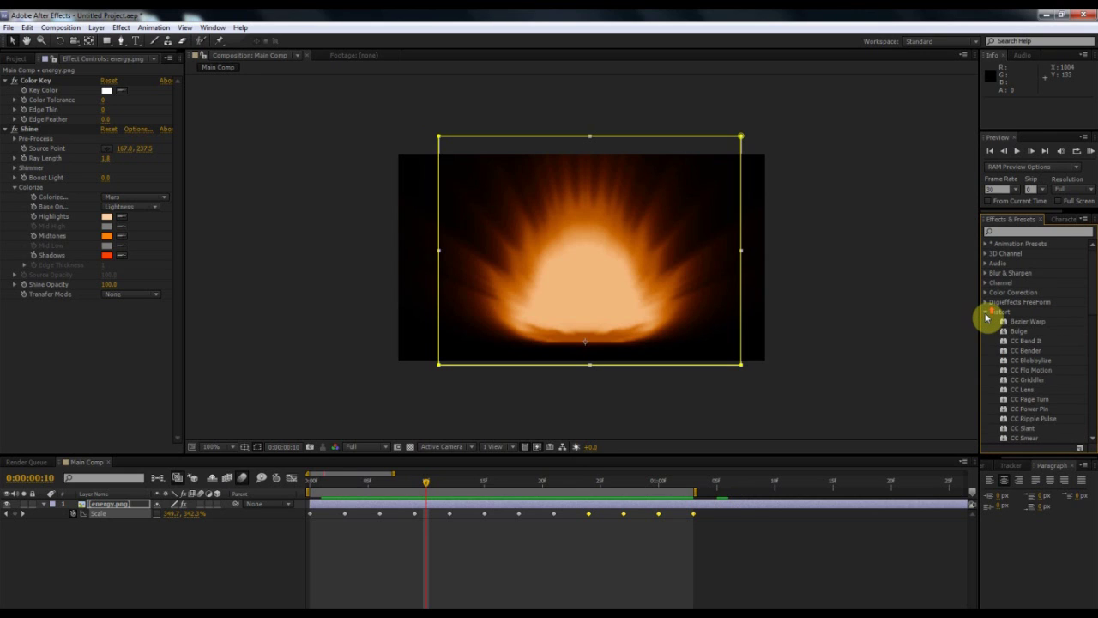
click(986, 316)
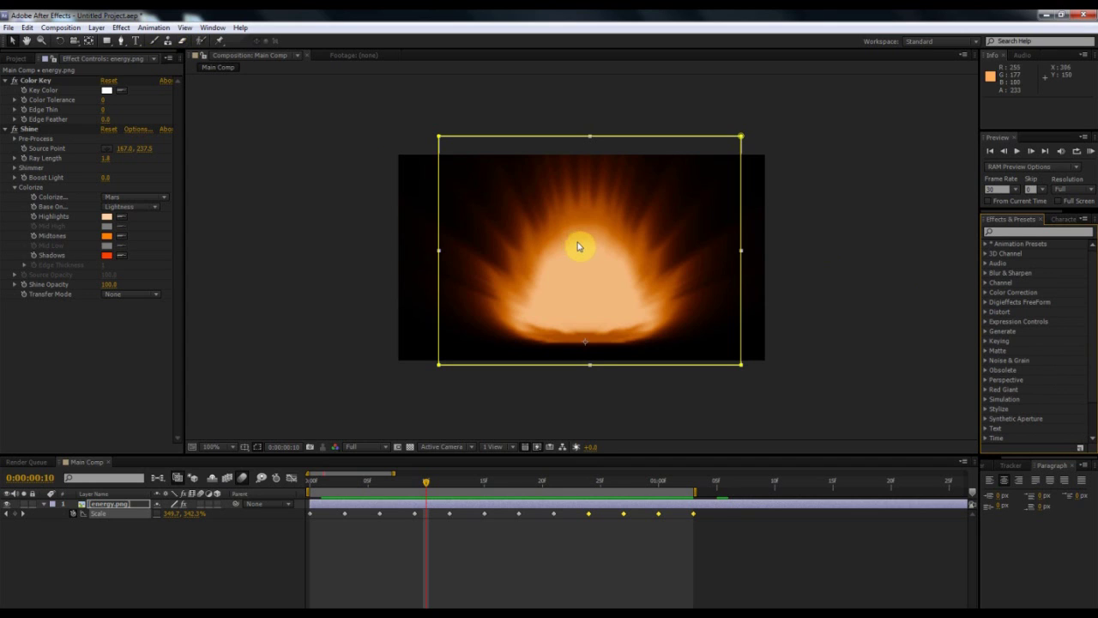
drag(424, 490, 693, 520)
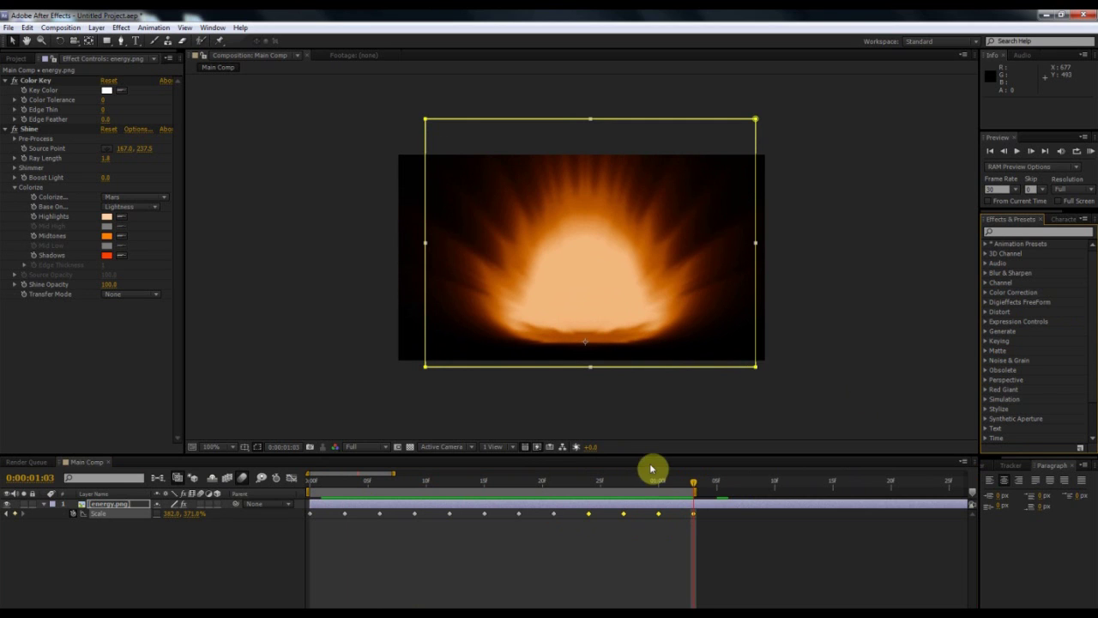
drag(650, 478, 363, 499)
drag(354, 503, 635, 519)
drag(369, 482, 321, 485)
click(1088, 156)
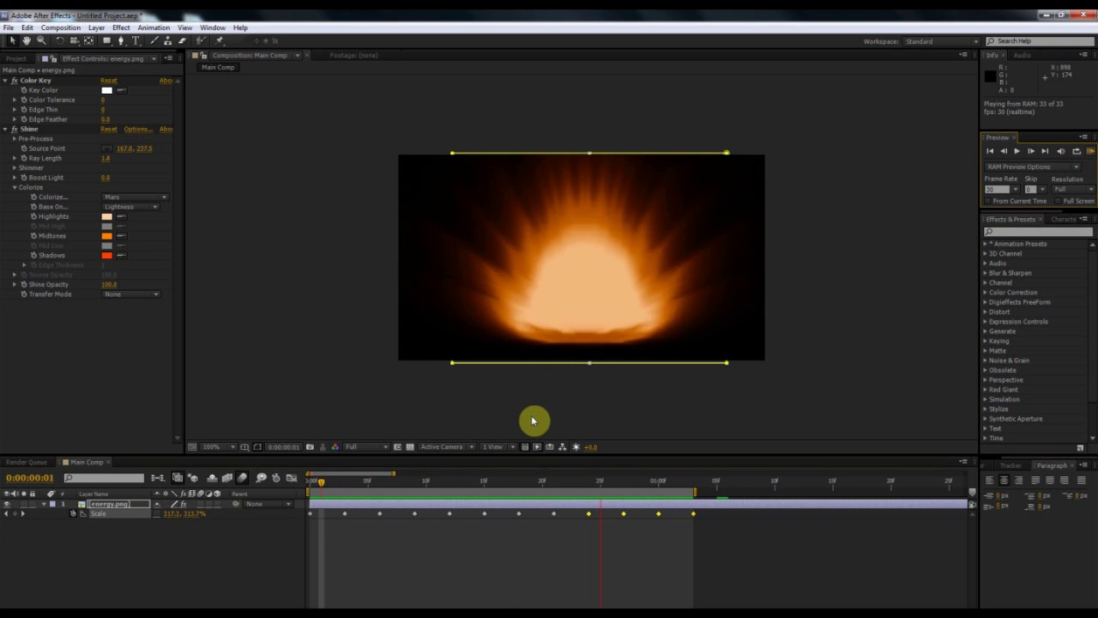
click(123, 507)
click(114, 506)
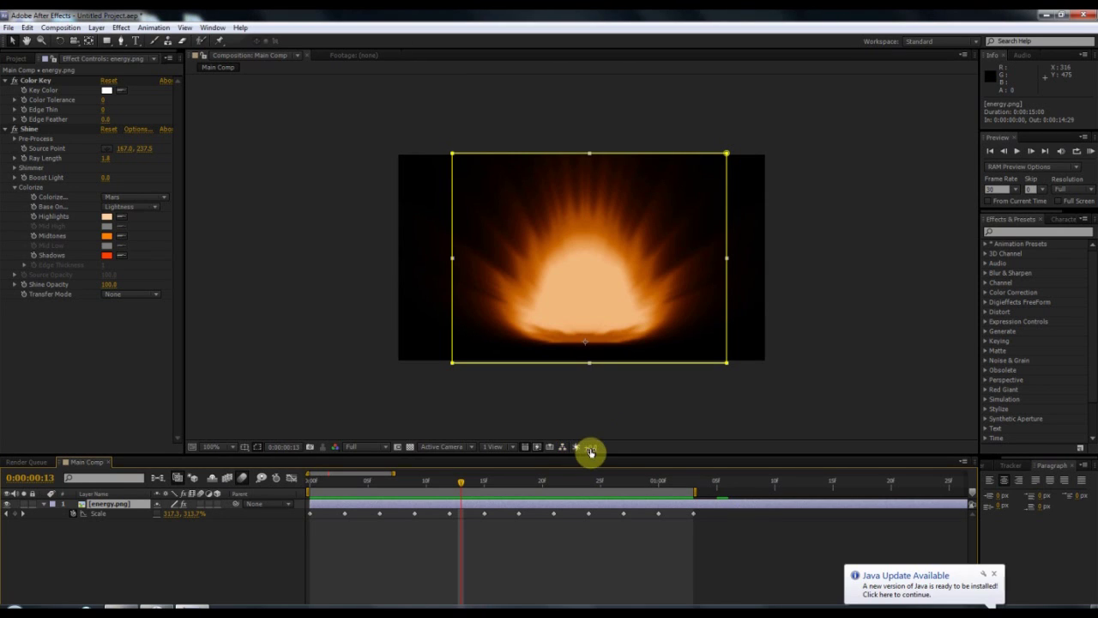
Delete the energy.png layer from Main Comp
click(995, 577)
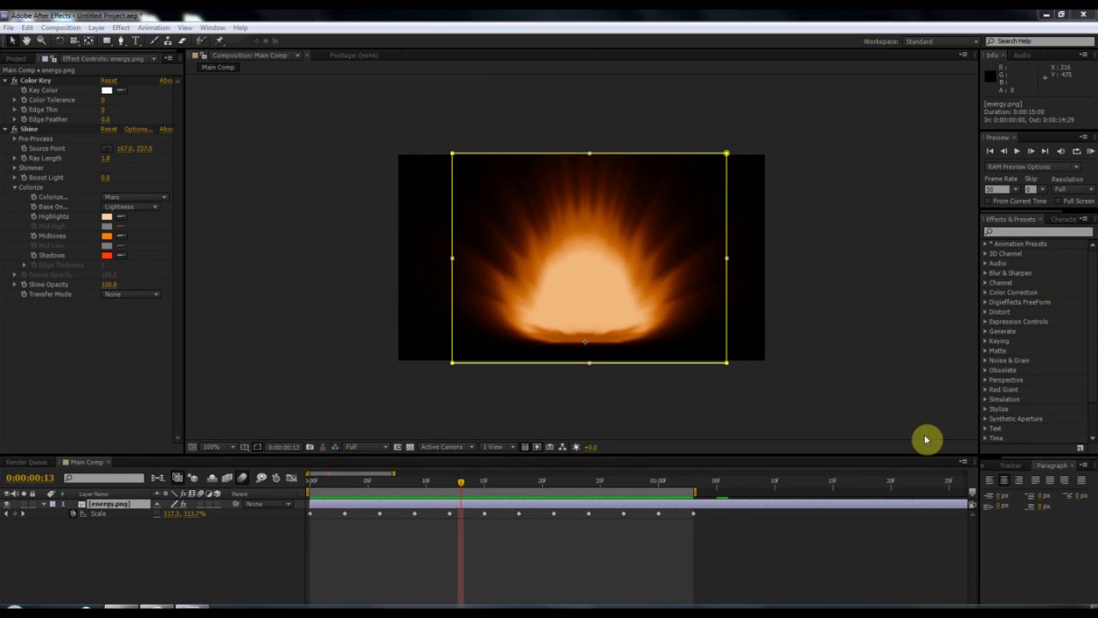
click(892, 377)
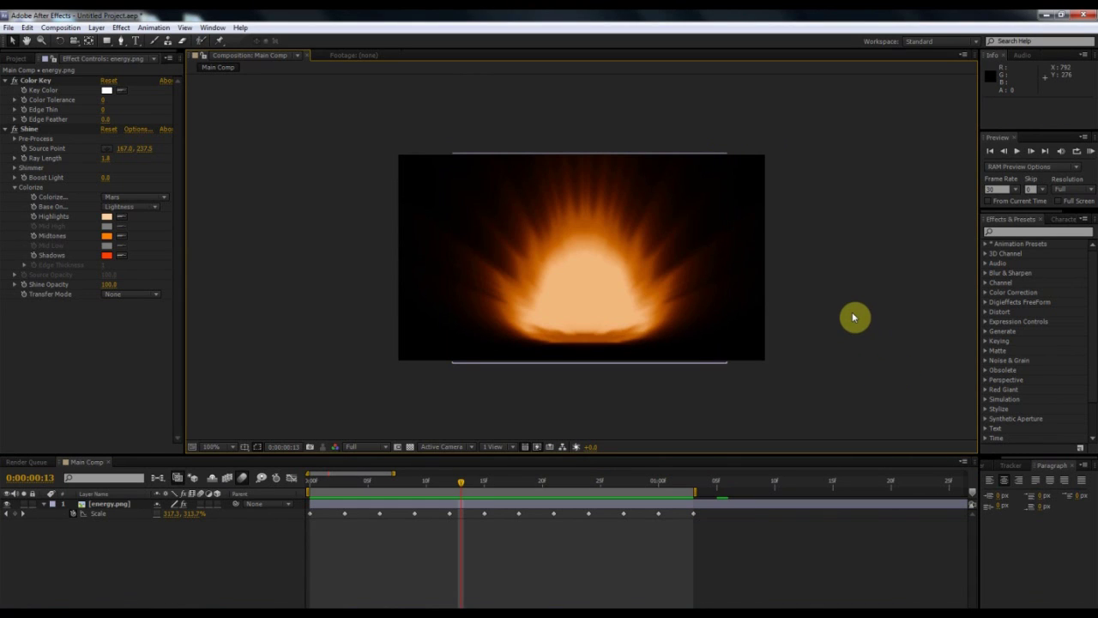
click(122, 324)
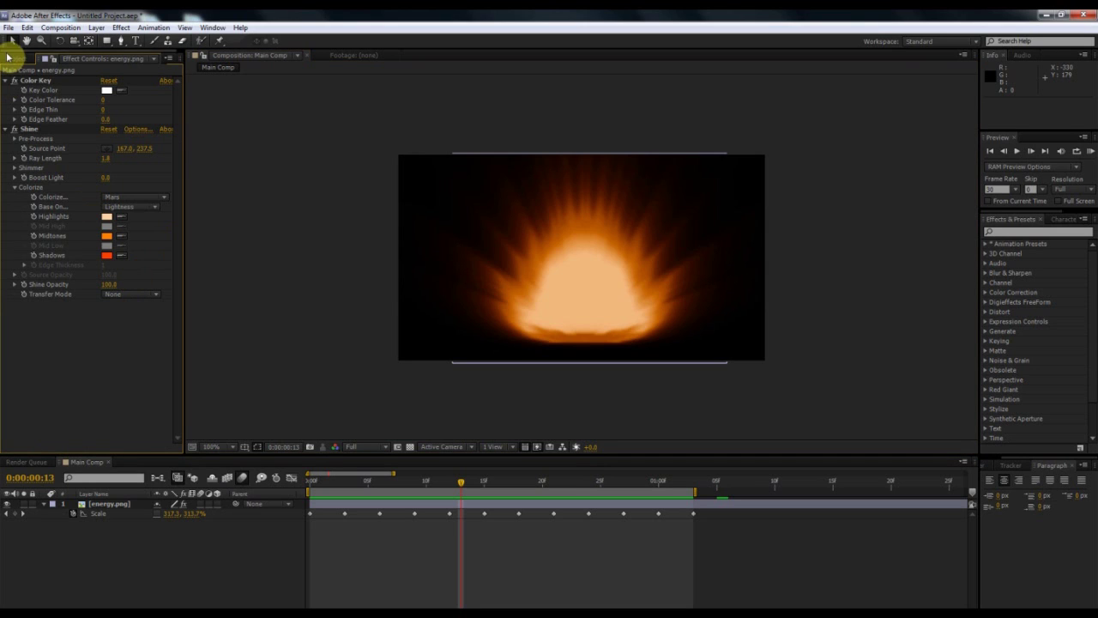
click(9, 58)
click(74, 199)
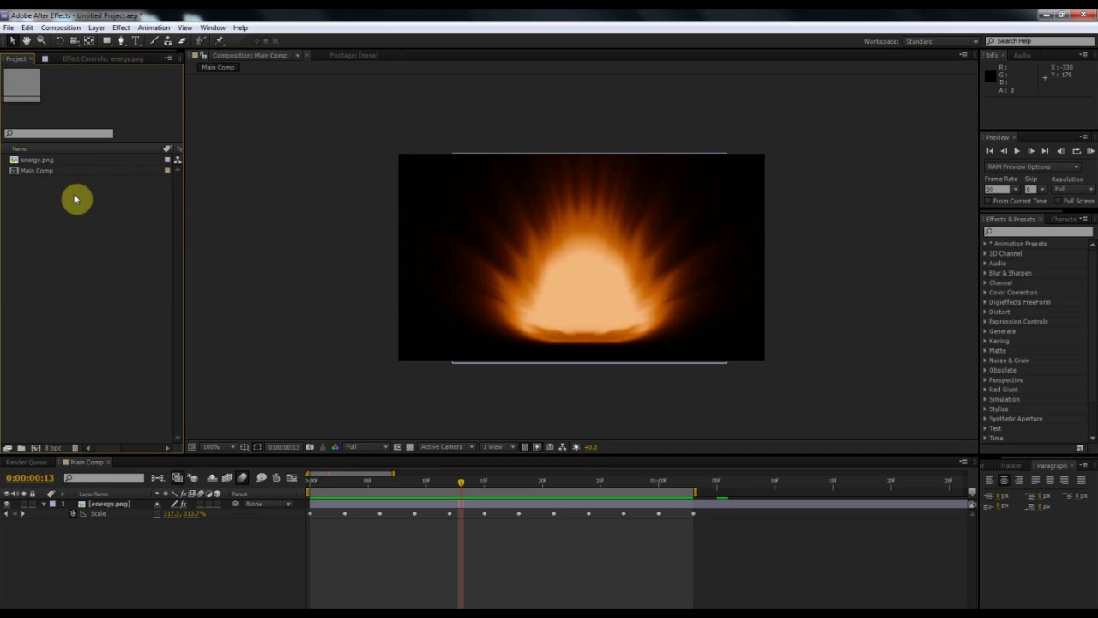
click(124, 504)
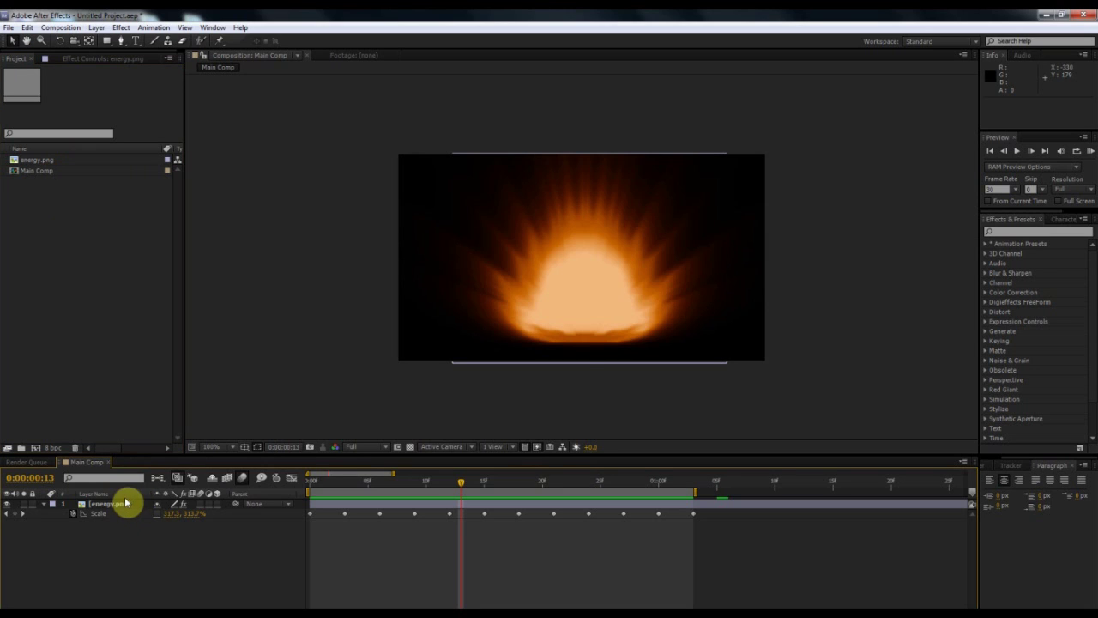
key(Delete)
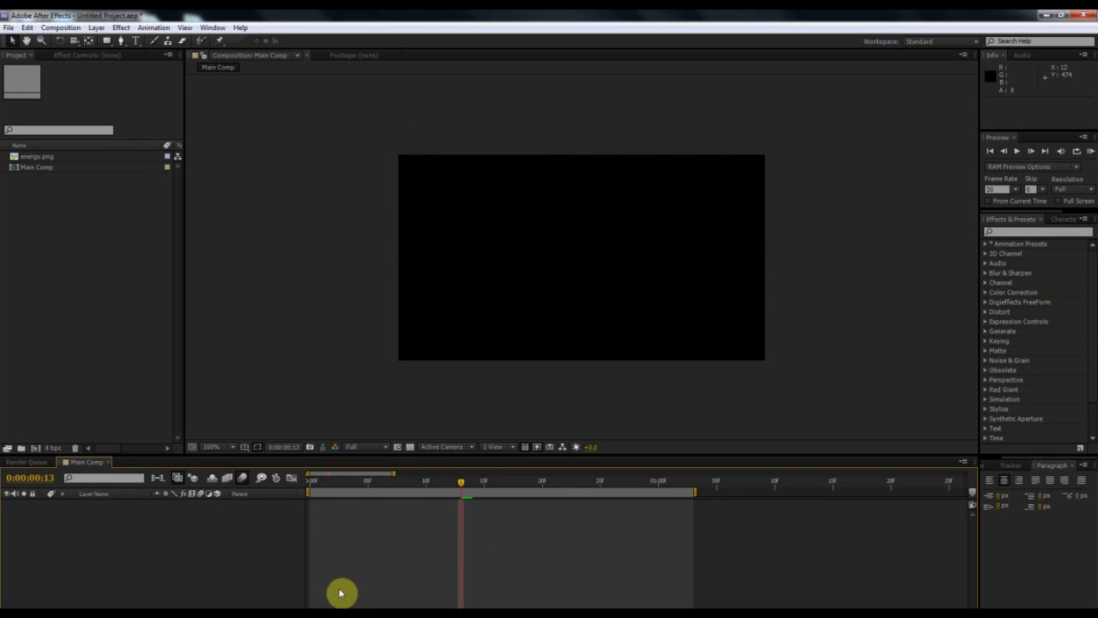
Return the time to the start and delete energy.png from the project
key(minus)
key(minus)
key(minus)
click(361, 487)
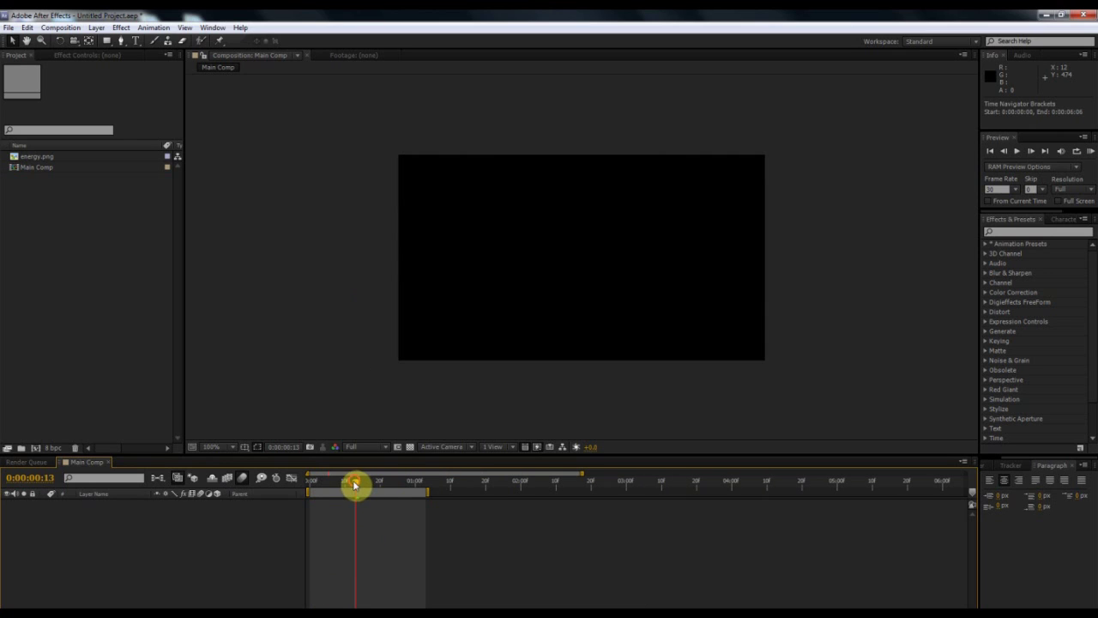
drag(354, 486, 314, 512)
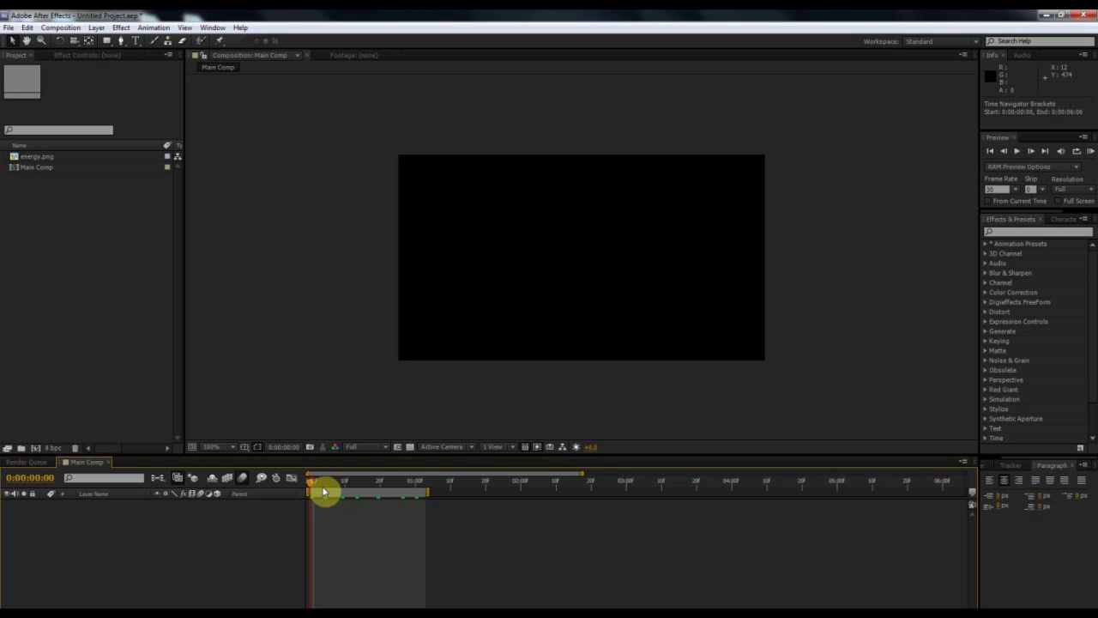
drag(323, 491, 284, 512)
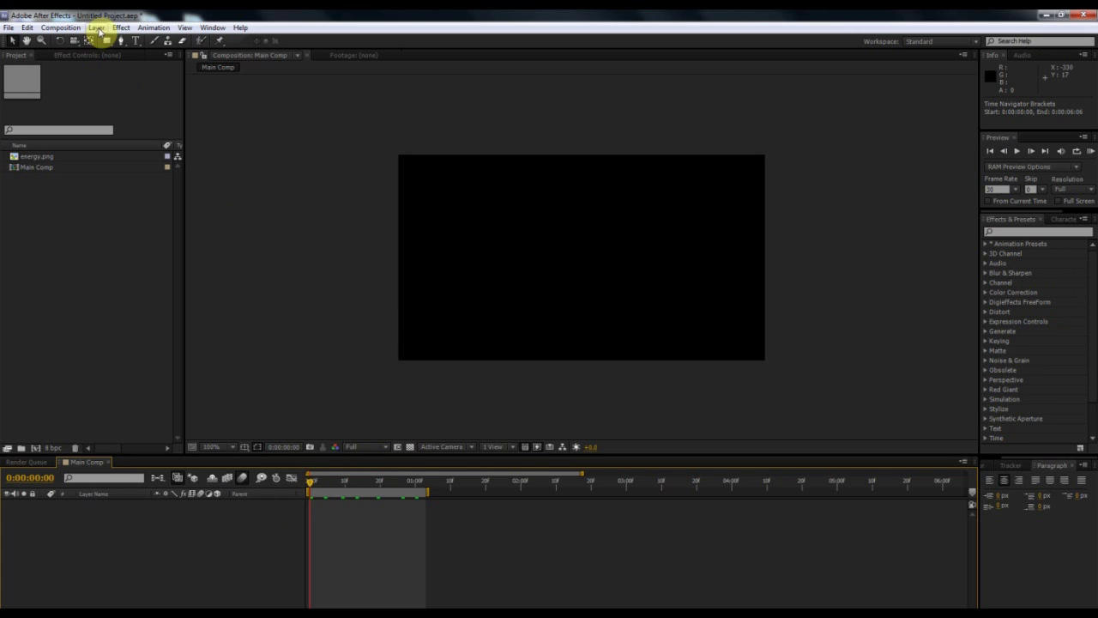
click(46, 157)
key(Delete)
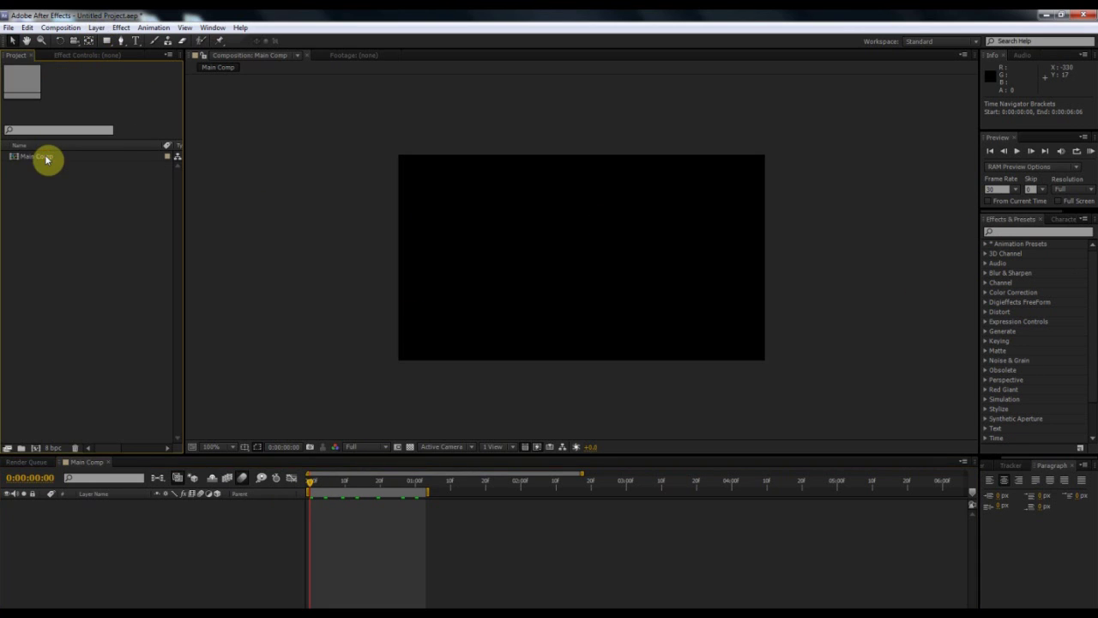
click(269, 177)
click(31, 311)
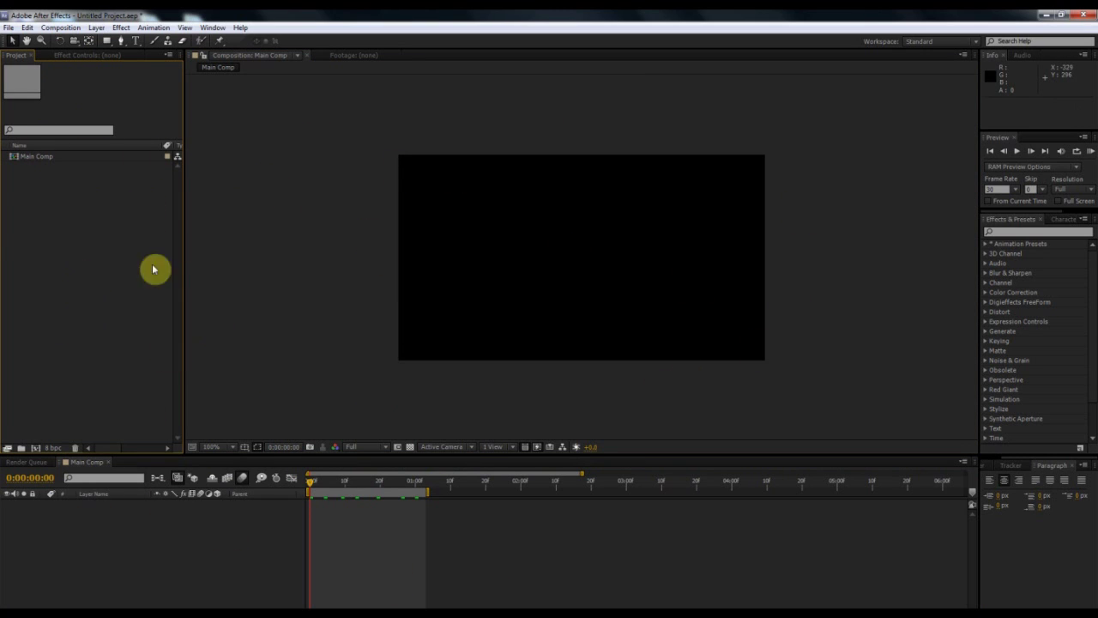
Create a white 640×360 comp-sized solid named SB via Layer > New > Solid
click(88, 28)
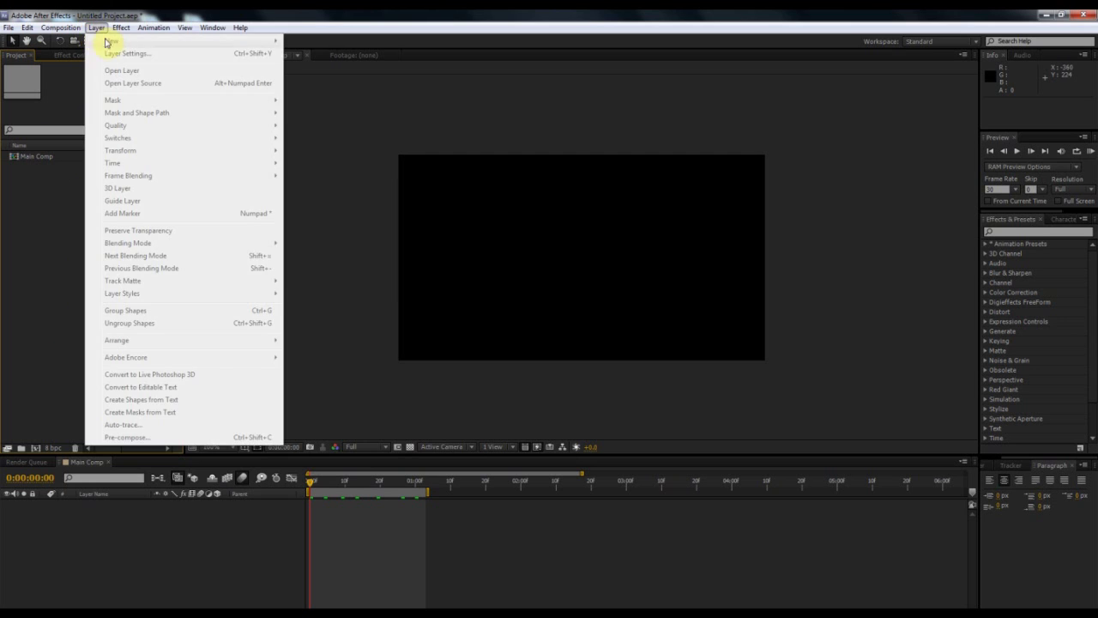
click(363, 157)
click(92, 28)
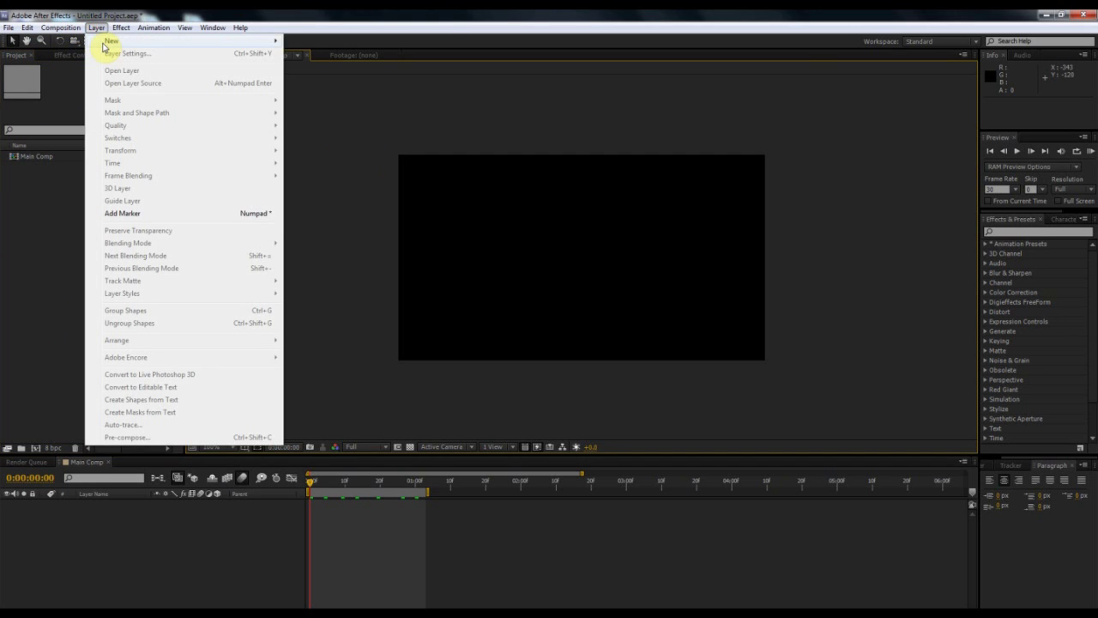
mouse_move(107, 41)
click(386, 55)
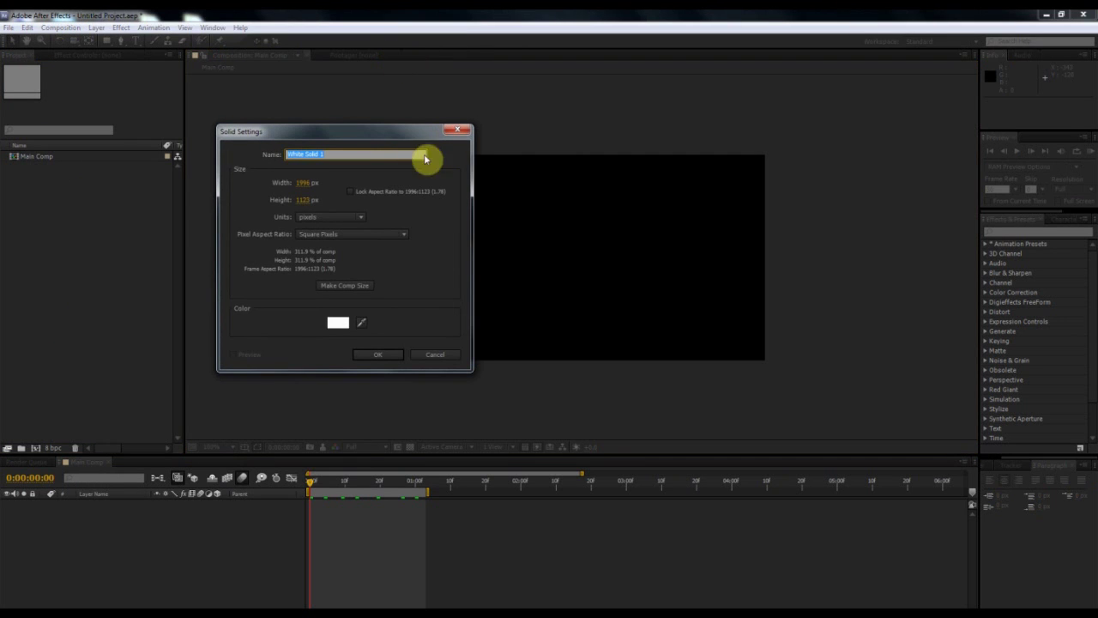
drag(393, 135, 528, 140)
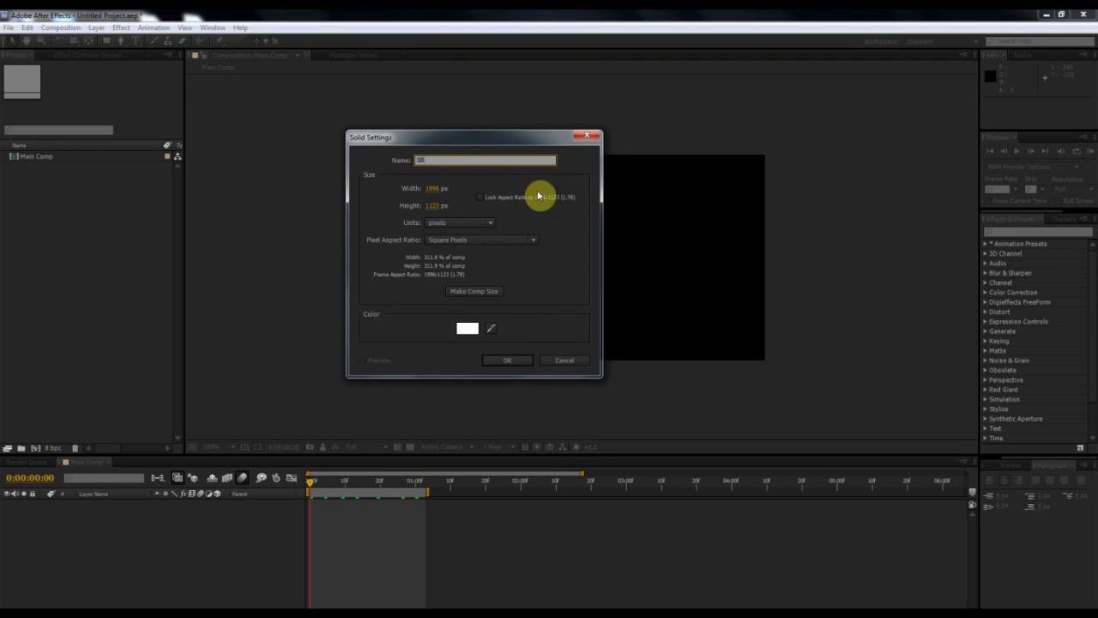
click(471, 334)
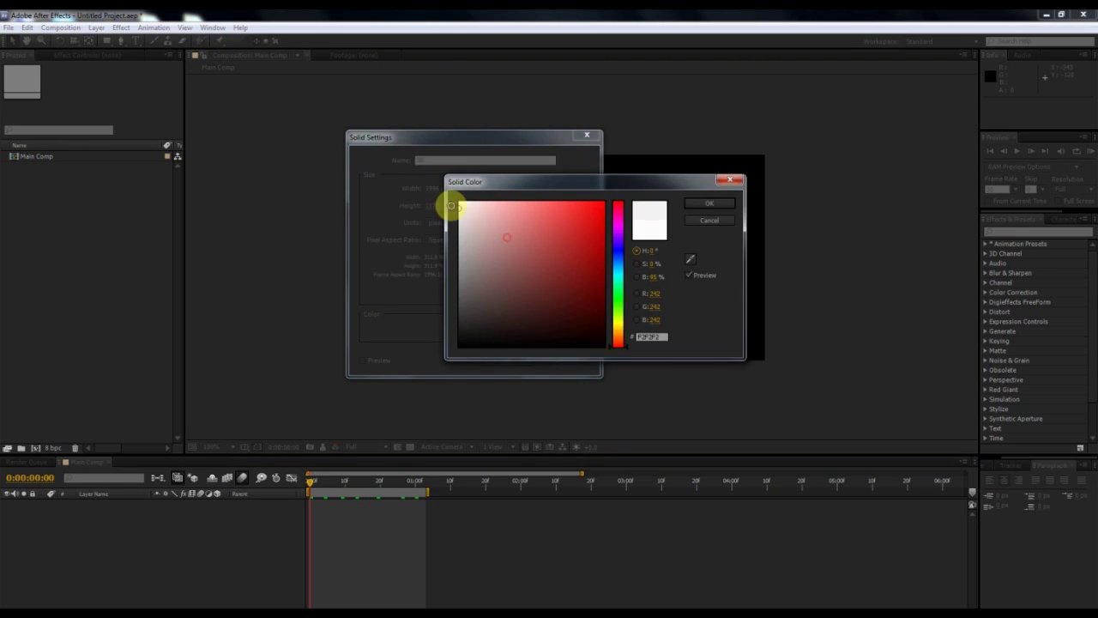
click(722, 204)
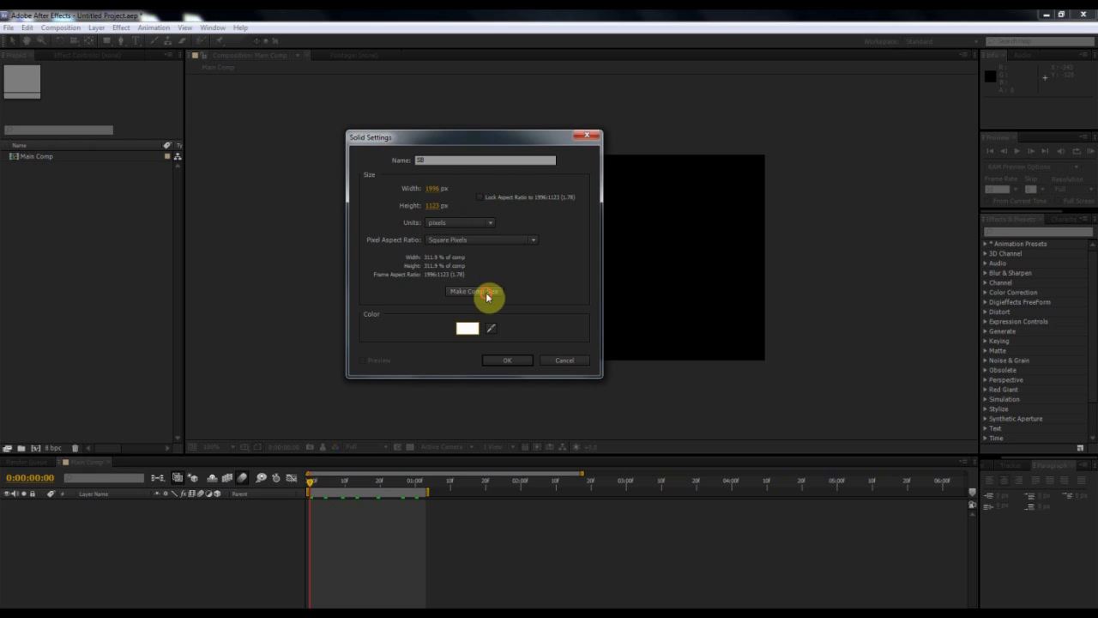
click(487, 296)
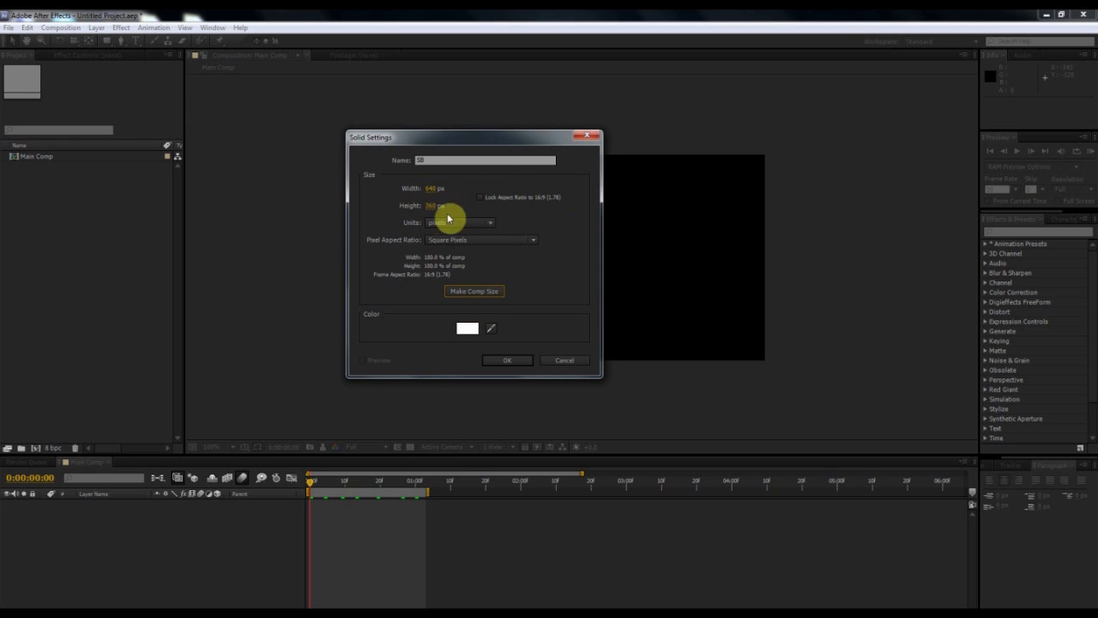
click(517, 361)
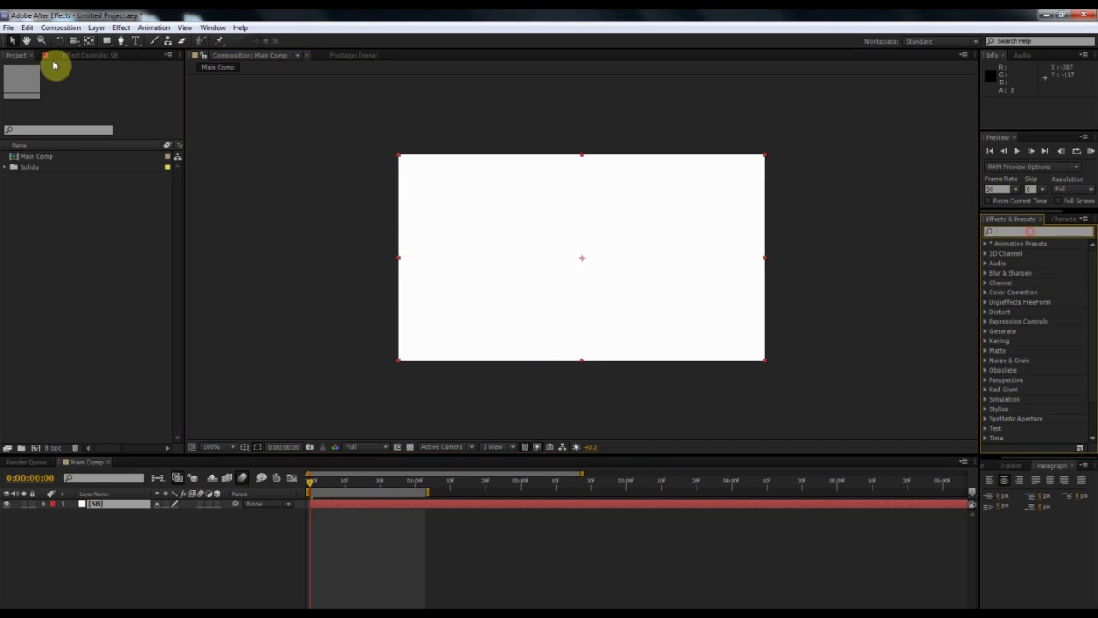
Draw an elliptical Mask 1 on the white SB solid, cutting it to a centred circle
drag(107, 41, 150, 72)
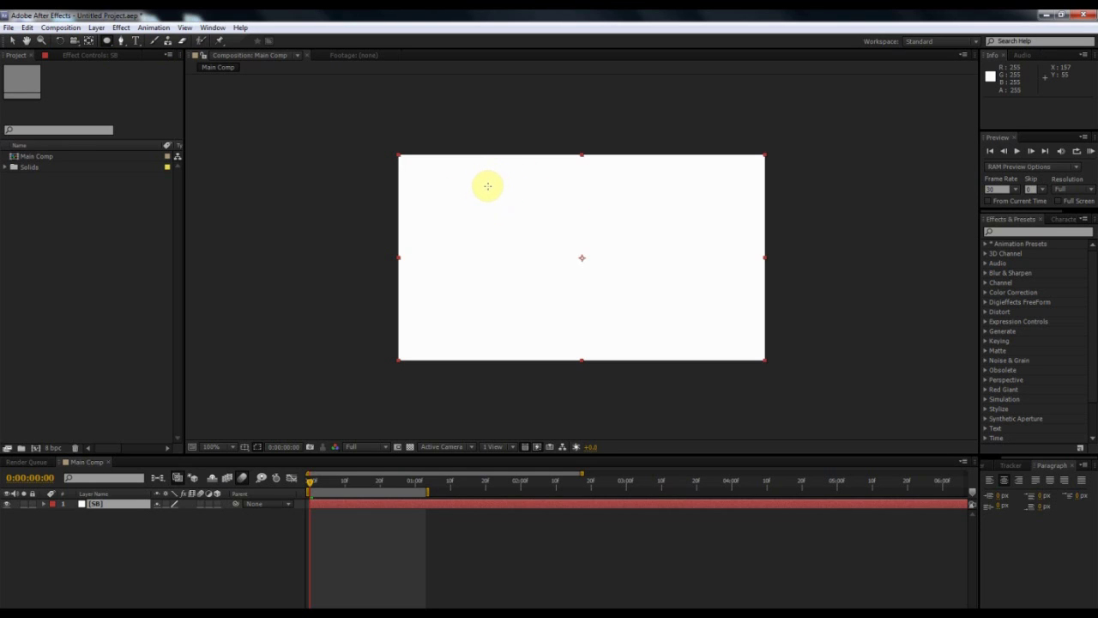
drag(489, 188, 626, 285)
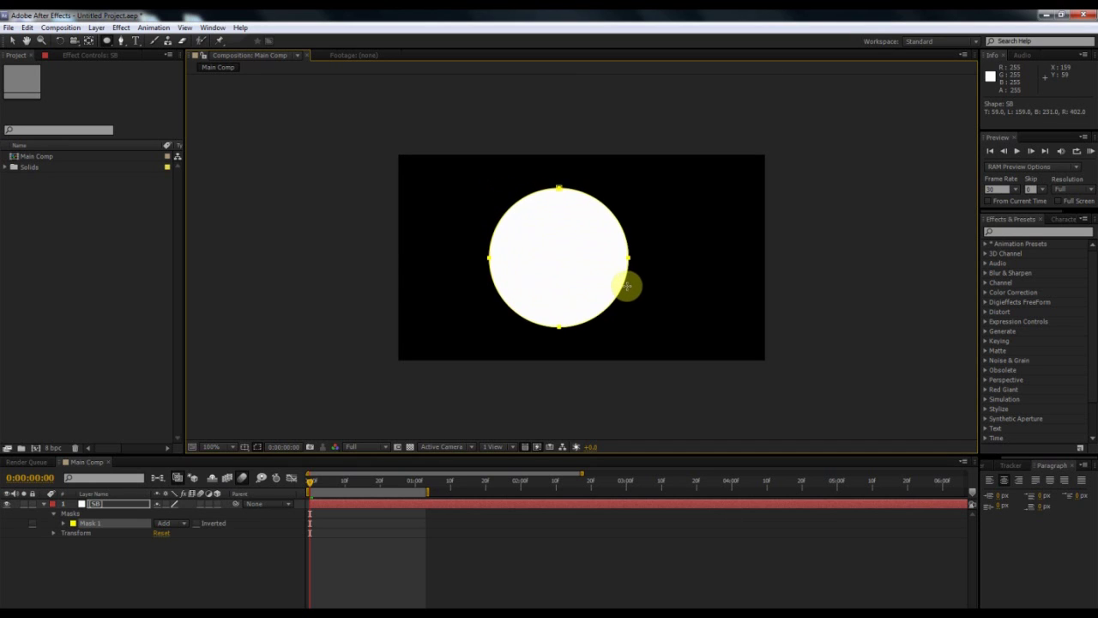
click(16, 43)
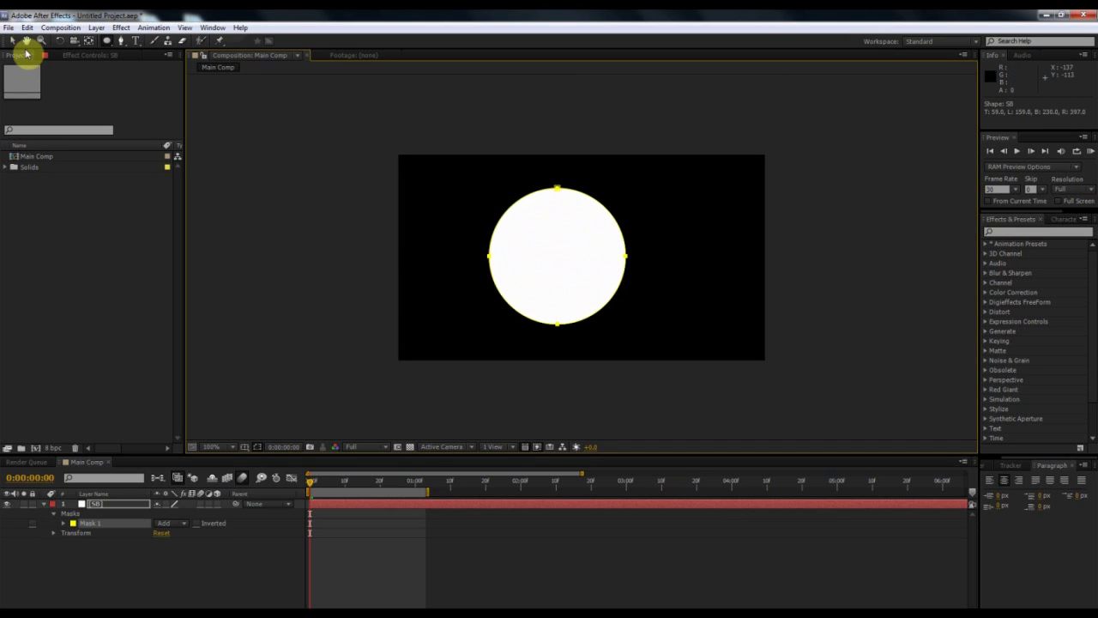
Apply Trapcode Shine to the SB circle layer and shift its Source Point left
click(1006, 230)
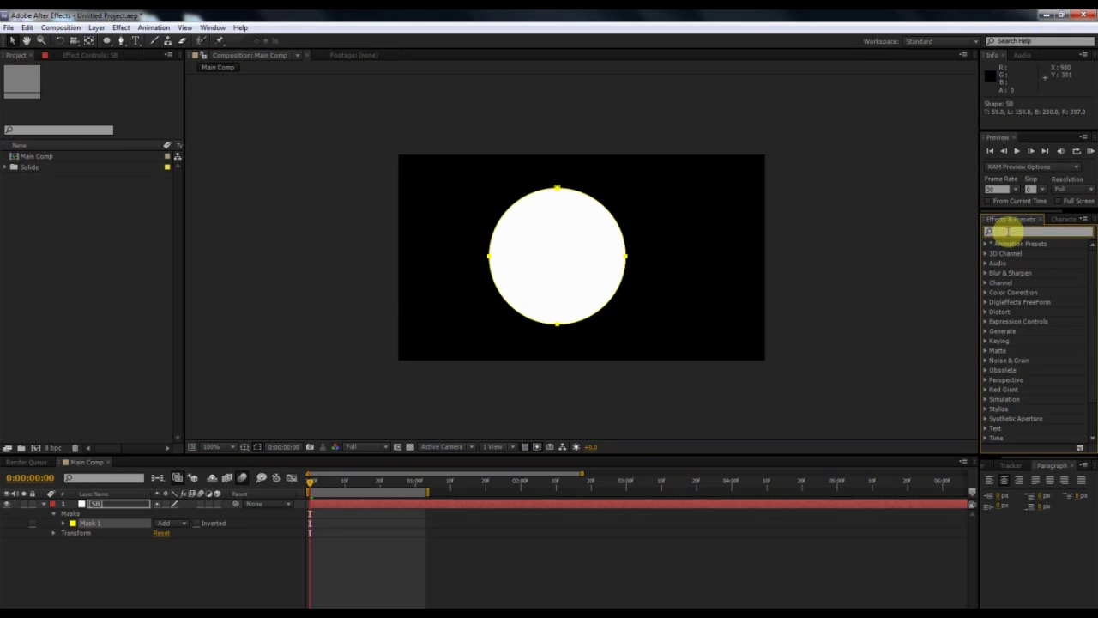
text(shine)
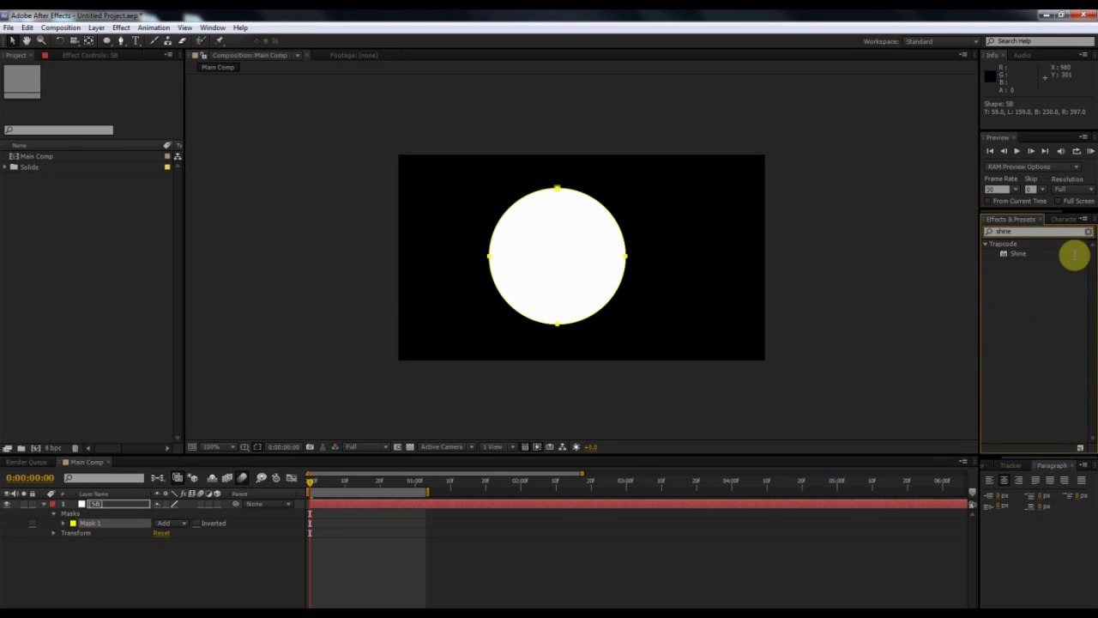
drag(1015, 253, 540, 253)
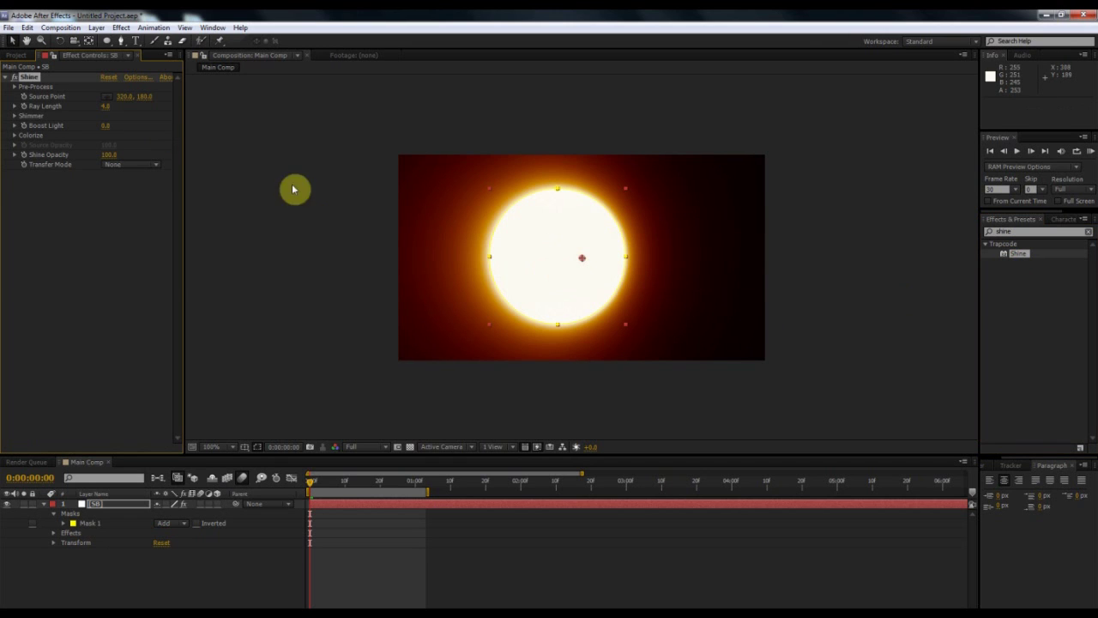
drag(581, 260, 550, 261)
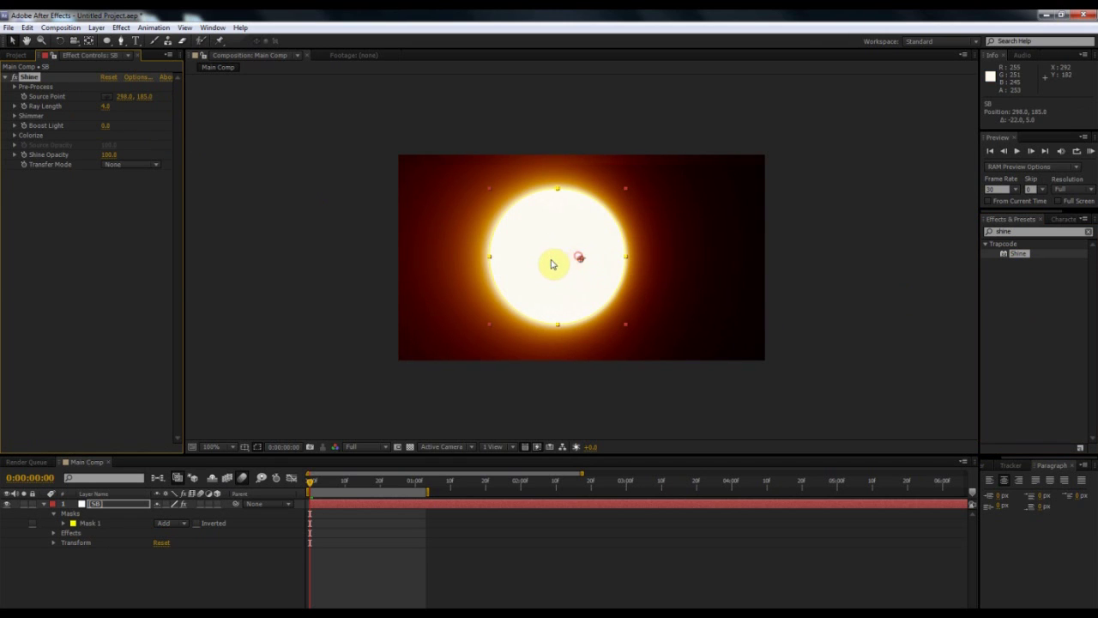
Move the SB layer's anchor point toward the circle's centre
click(88, 41)
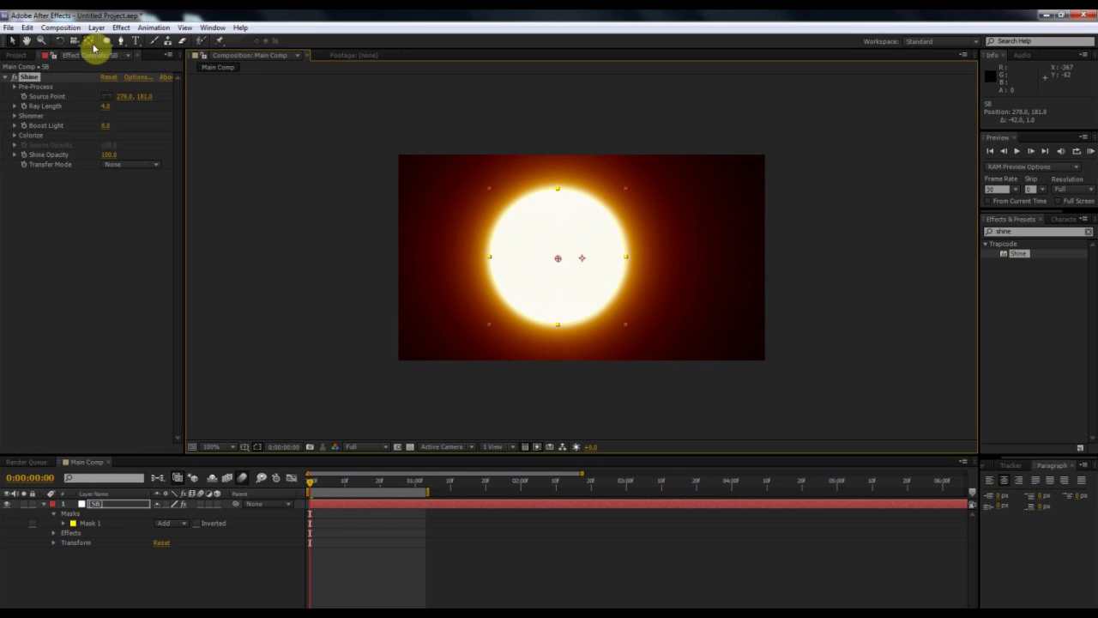
drag(580, 260, 557, 260)
click(13, 41)
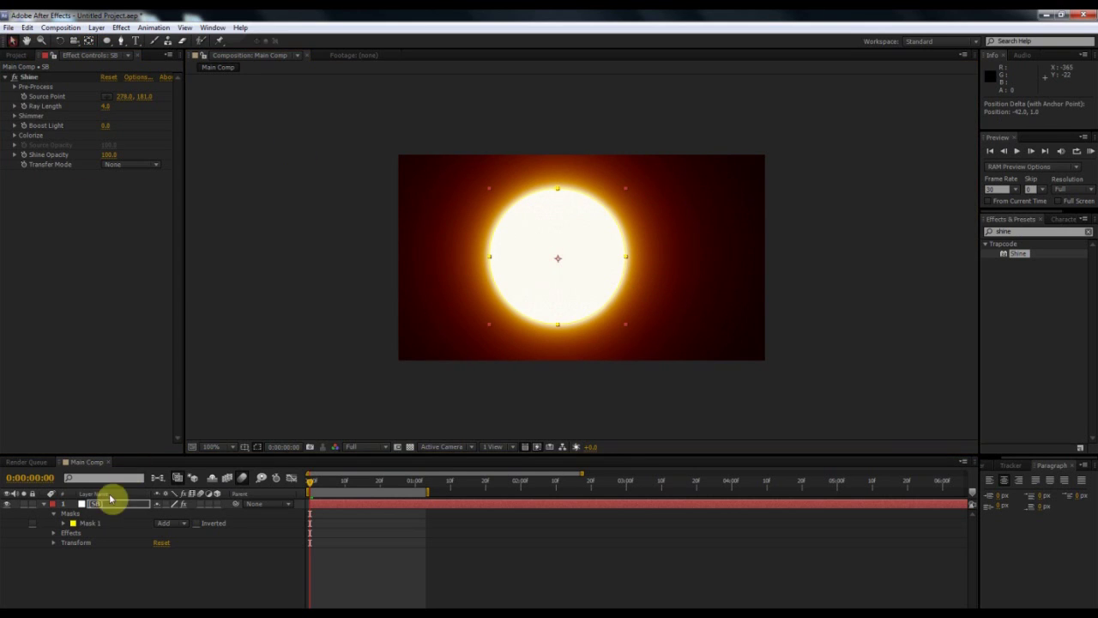
click(44, 506)
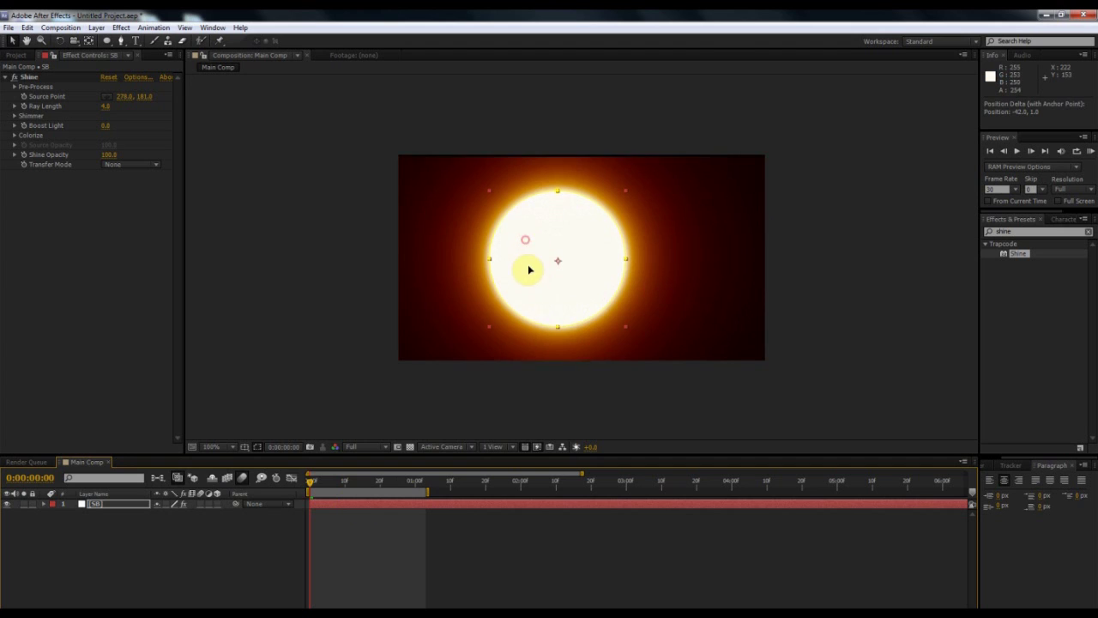
Move the glowing circle up toward the top edge of the frame
drag(525, 241, 612, 267)
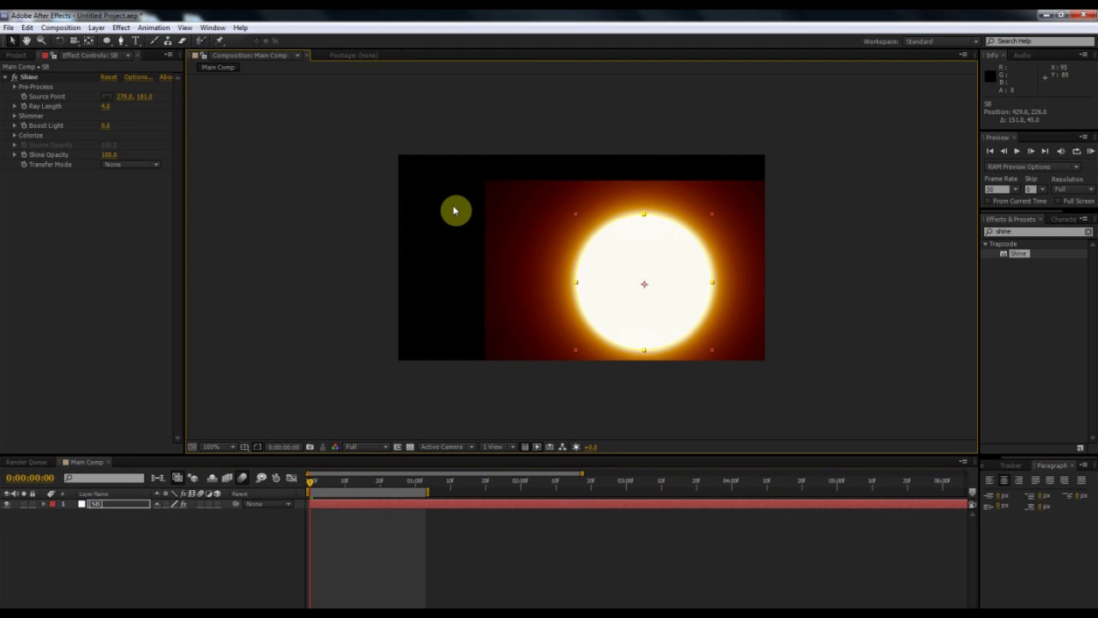
drag(589, 220, 560, 129)
click(728, 221)
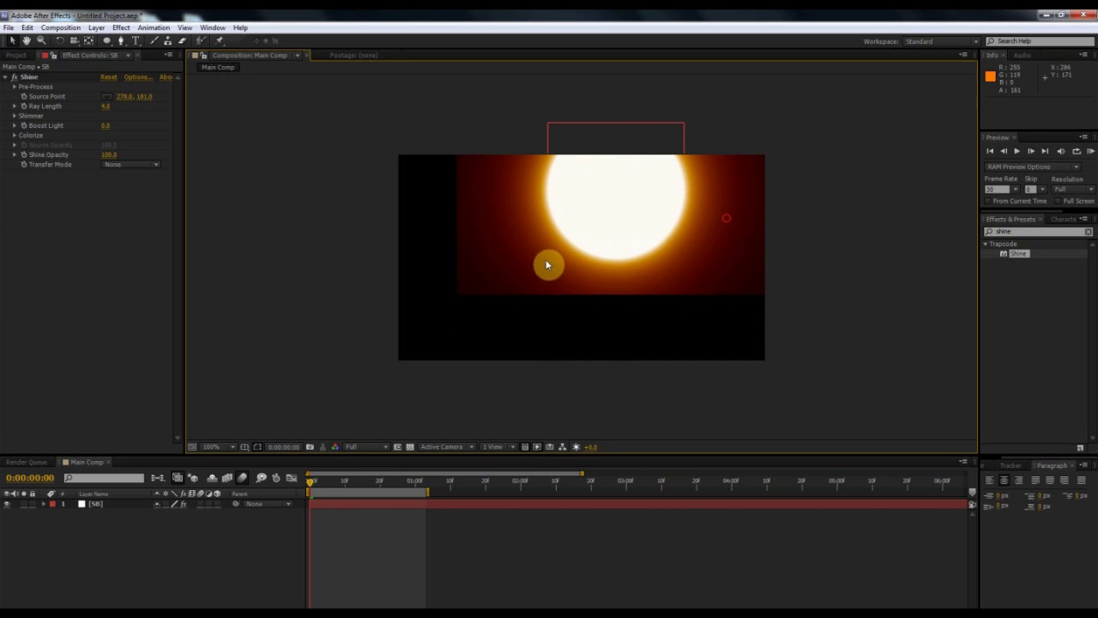
click(448, 507)
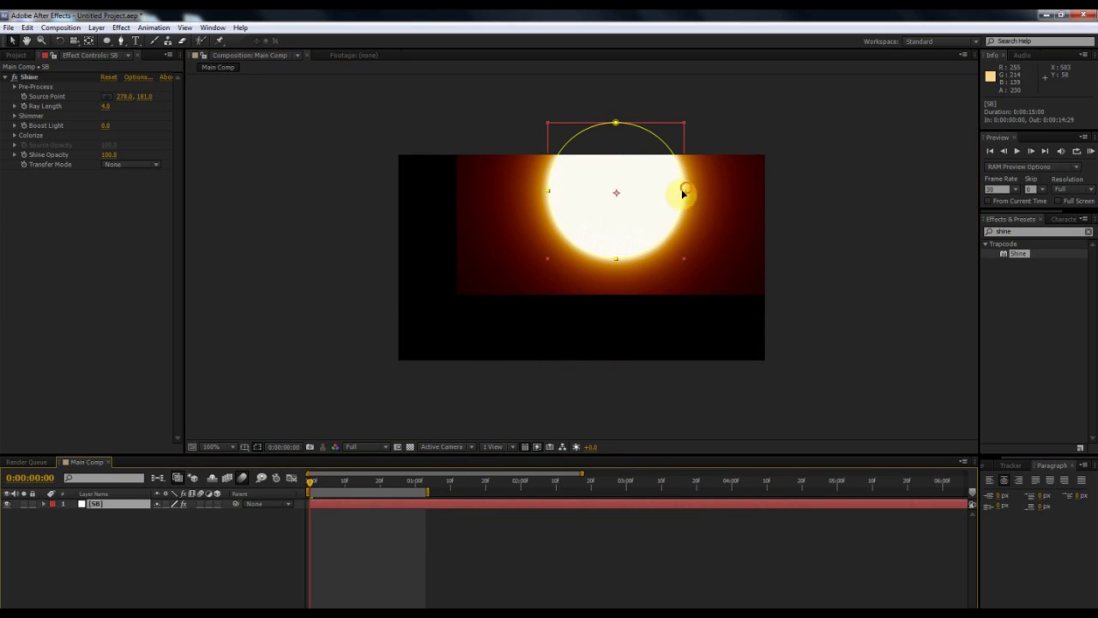
drag(681, 191, 539, 273)
key(ctrl+z)
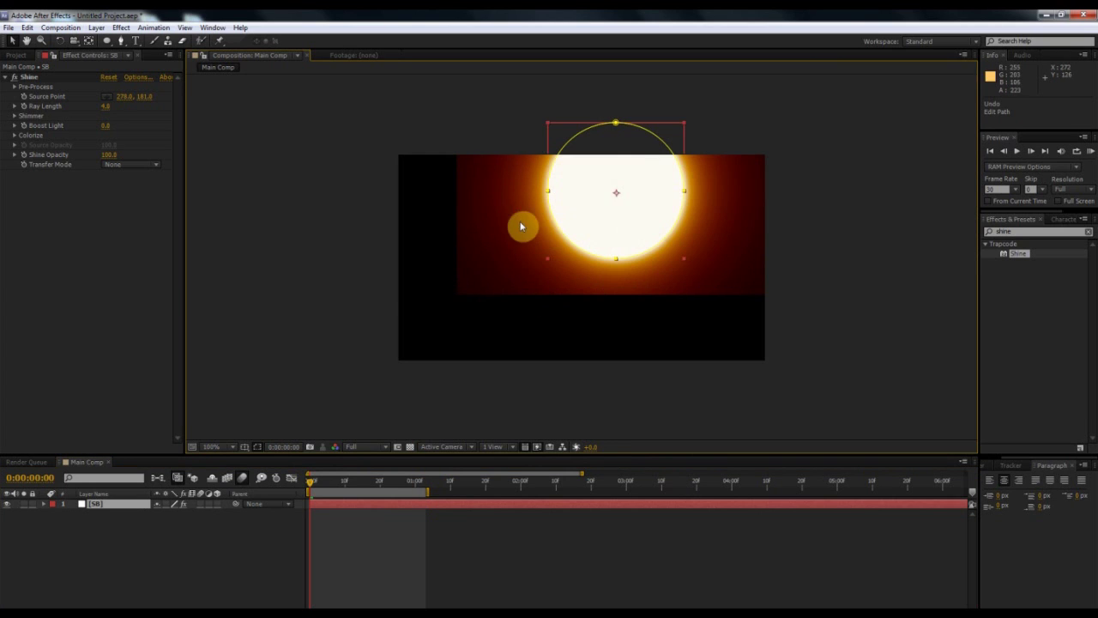
click(518, 209)
At 0:00:01:20, adjust the Shine Ray Length to about 4
click(484, 499)
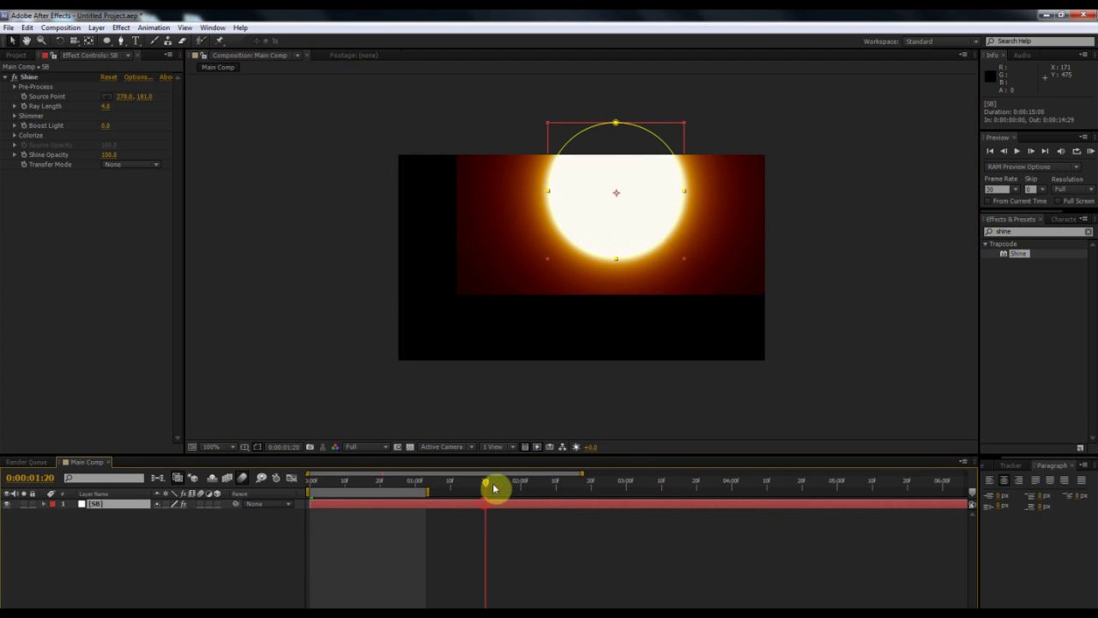
click(506, 245)
click(560, 229)
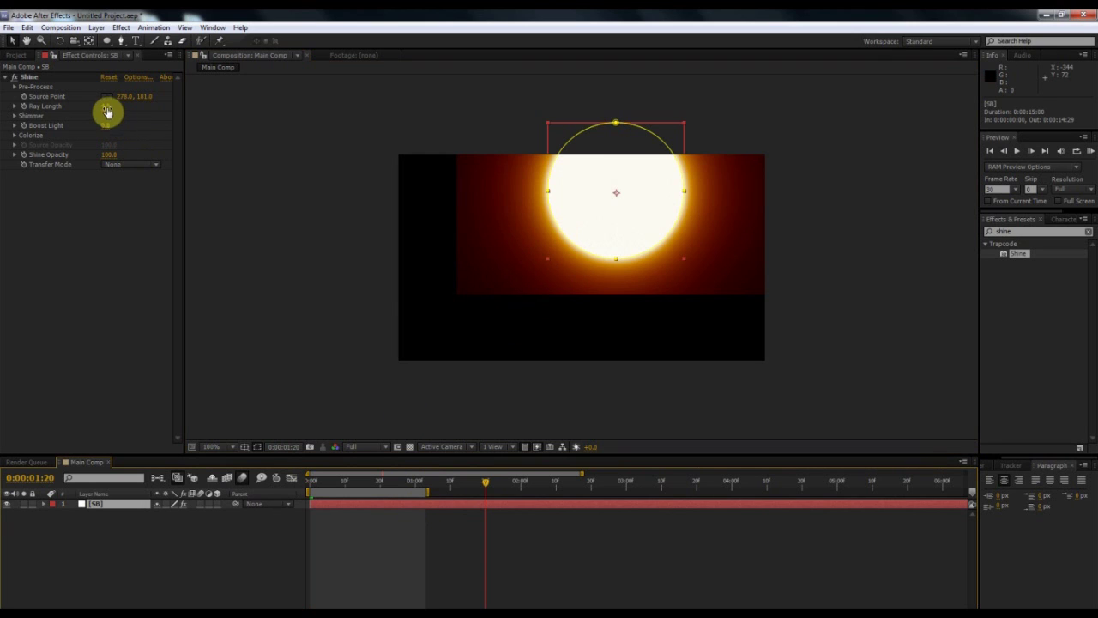
drag(107, 108, 136, 114)
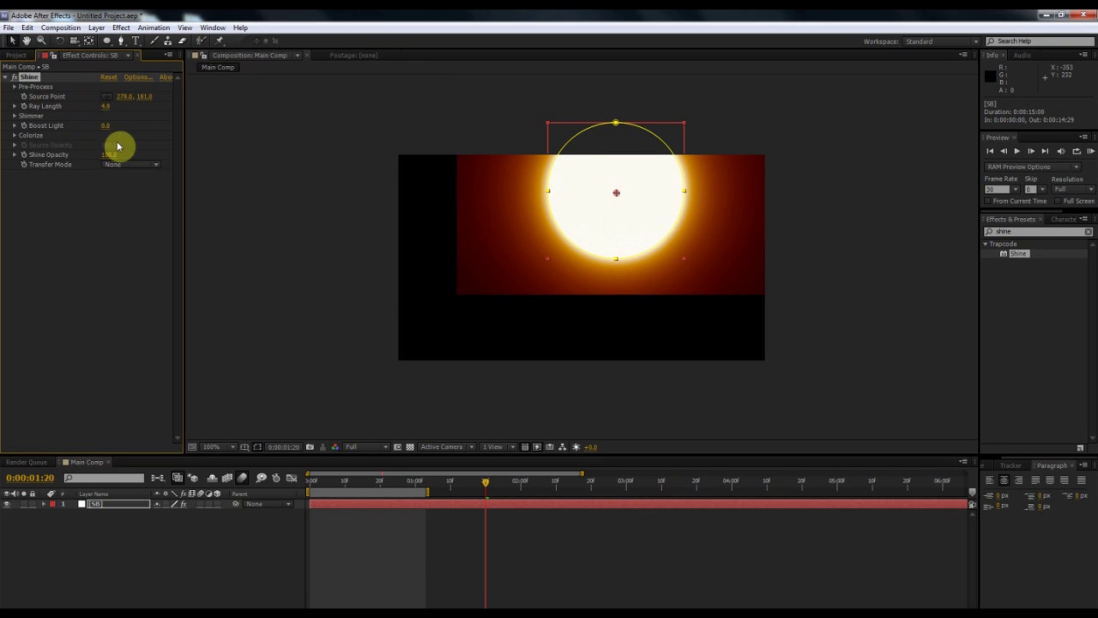
click(473, 228)
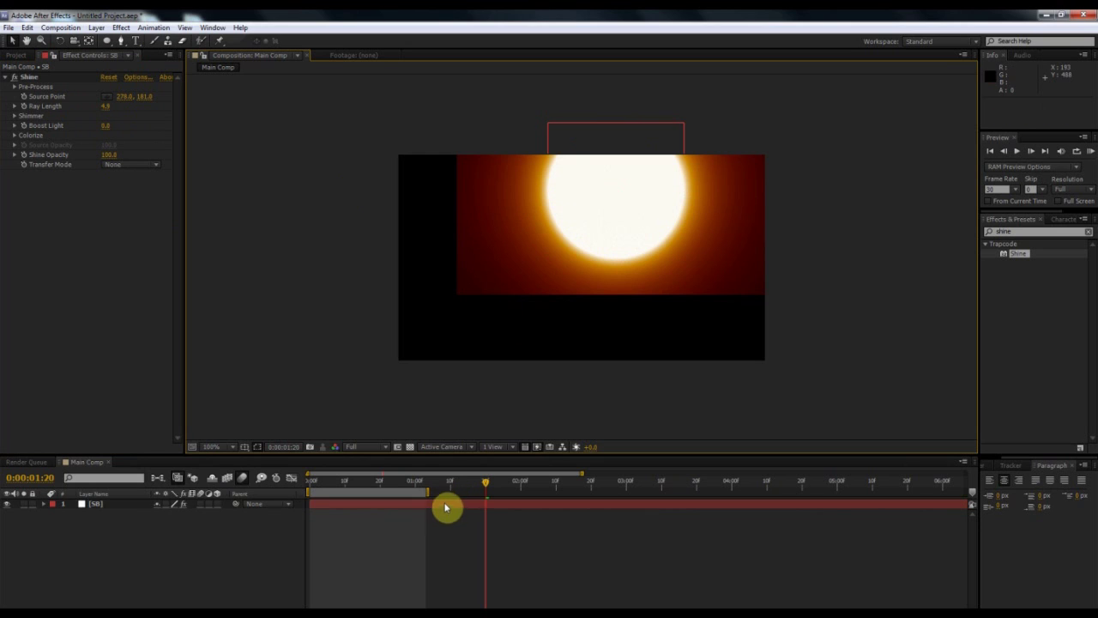
click(445, 510)
Delete the SB circle layer and start creating a new solid layer
key(Delete)
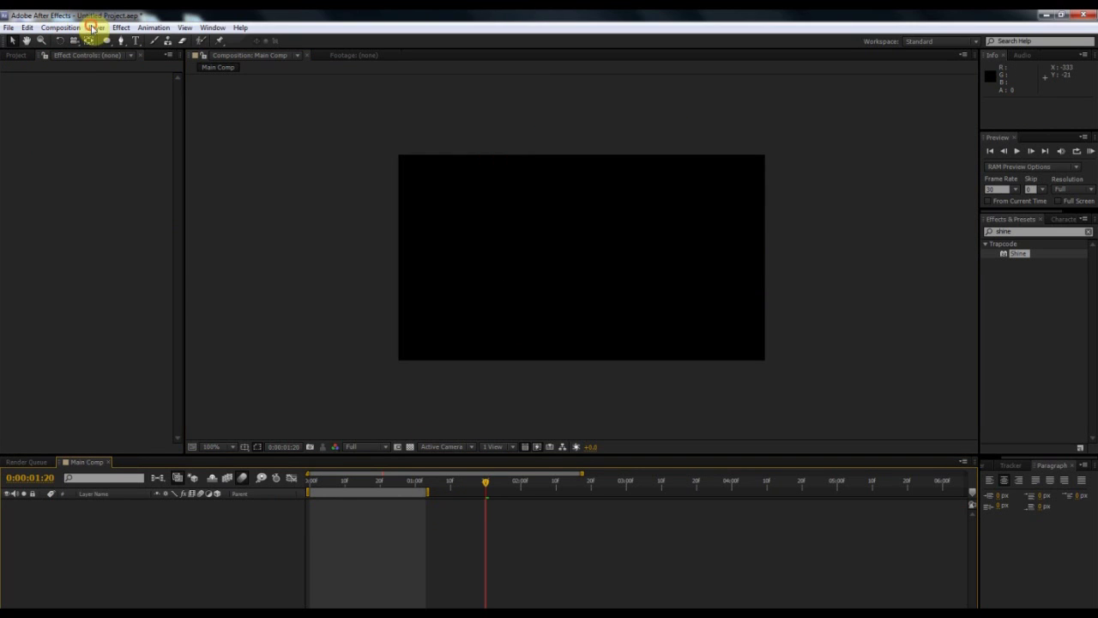
click(93, 27)
mouse_move(101, 44)
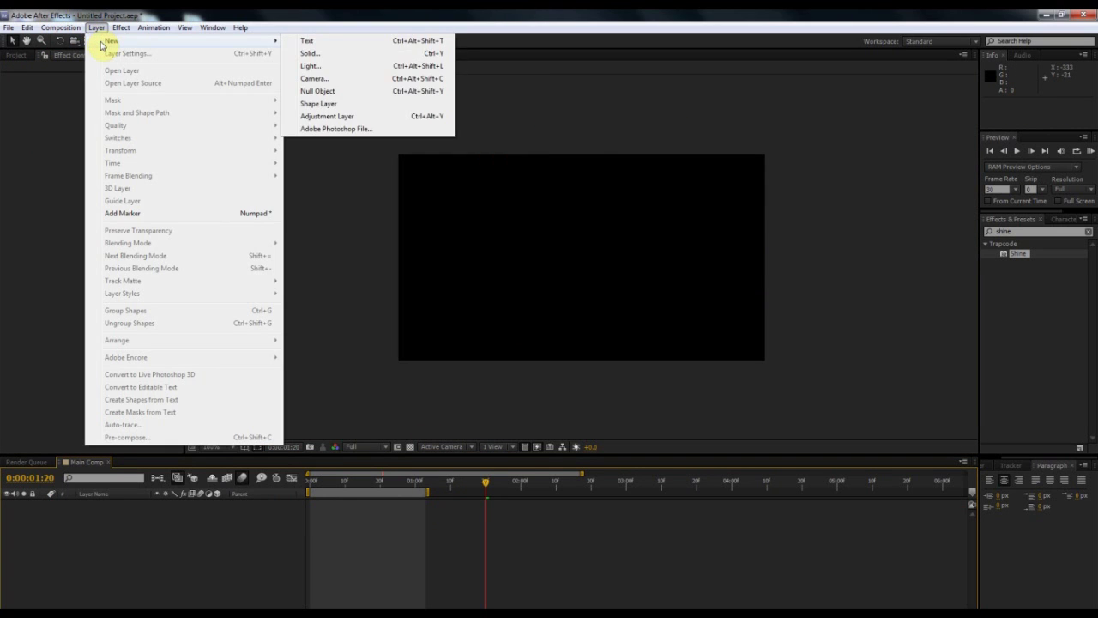
click(403, 53)
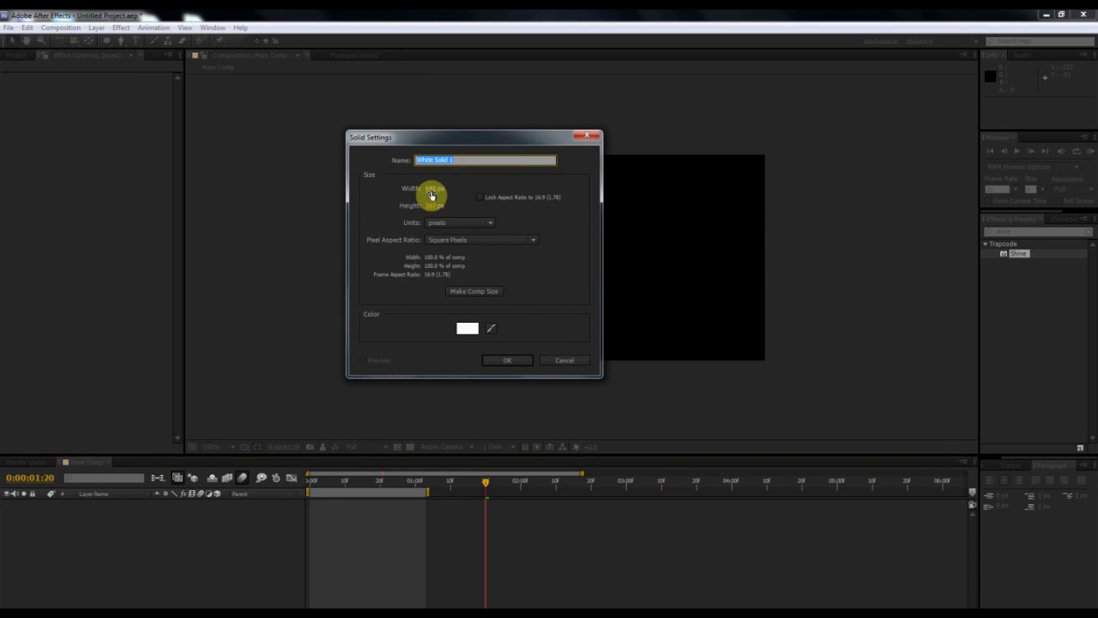
Create White Solid 1 with locked aspect ratio, about 1656 × 936 px
drag(432, 190, 872, 204)
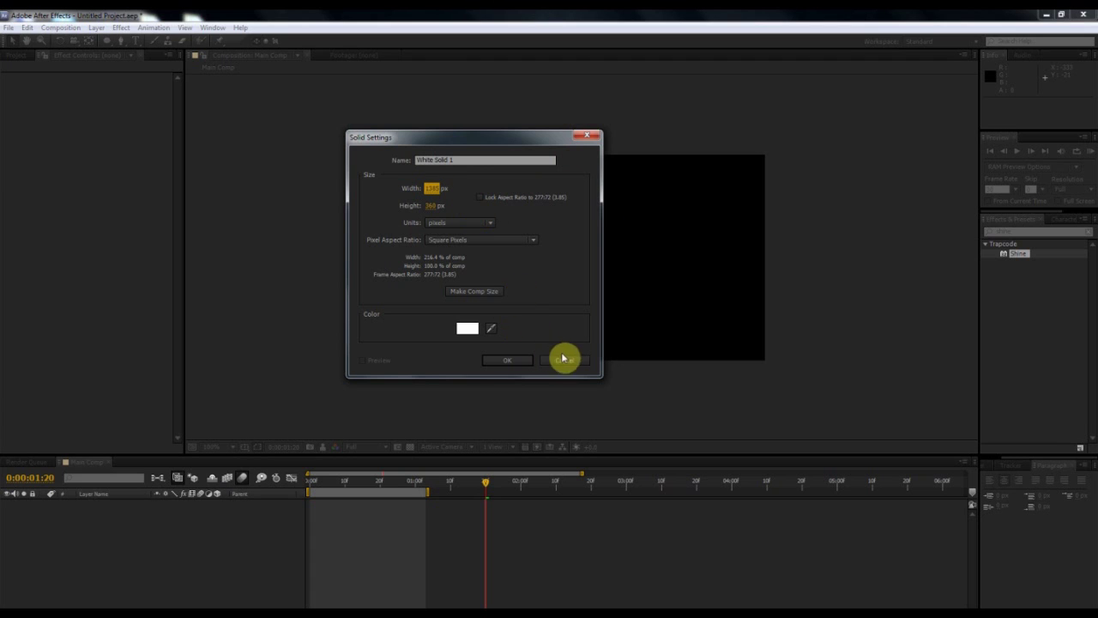
click(477, 291)
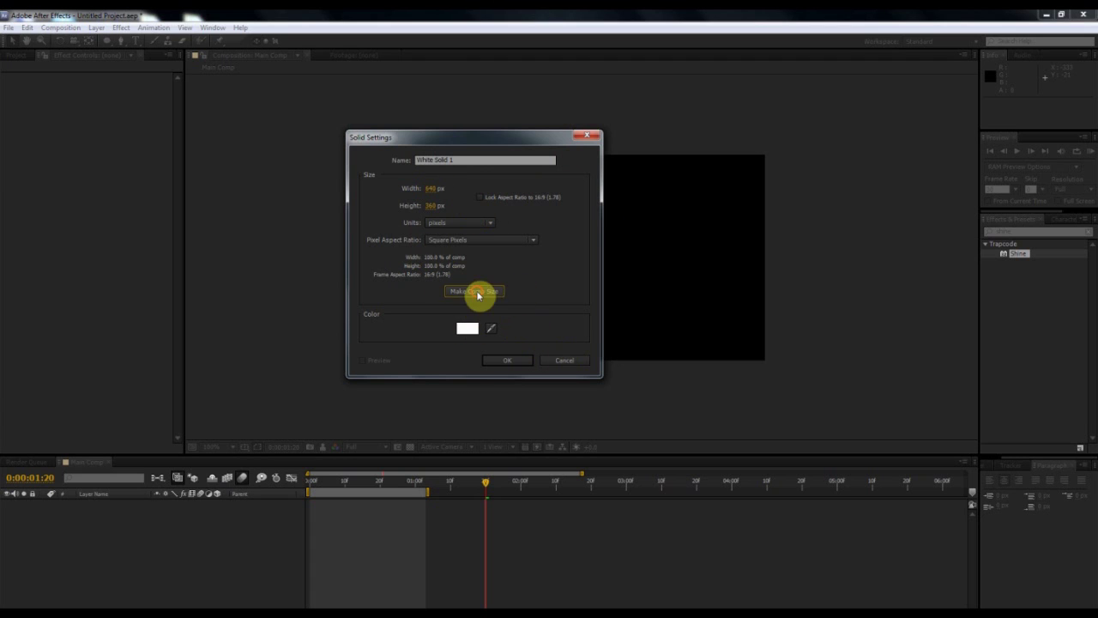
click(481, 198)
drag(429, 188, 985, 206)
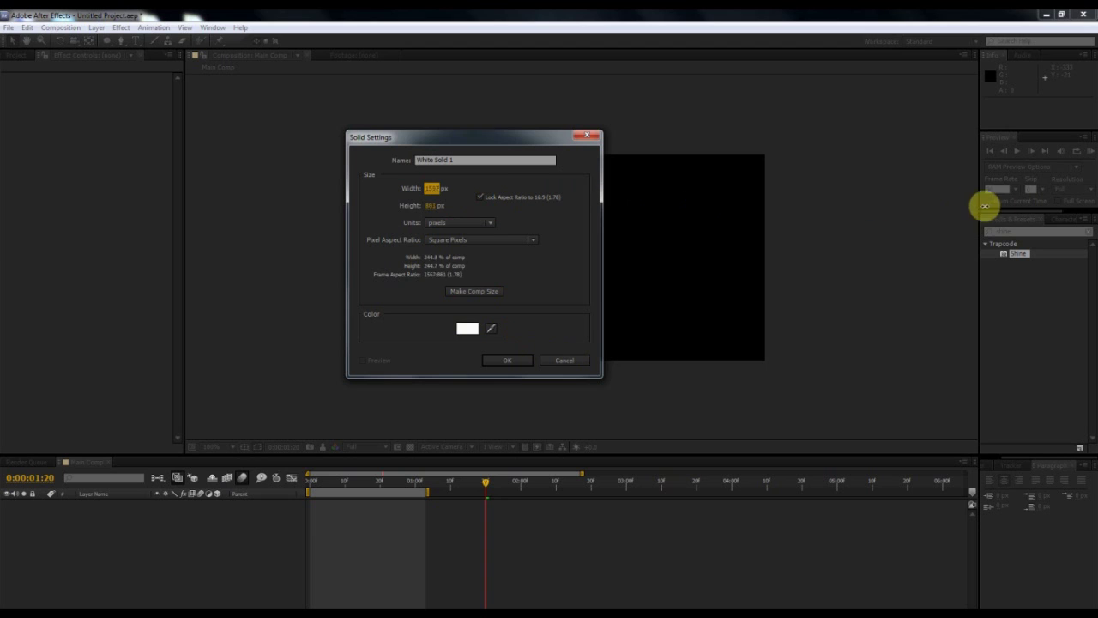
drag(433, 189, 483, 197)
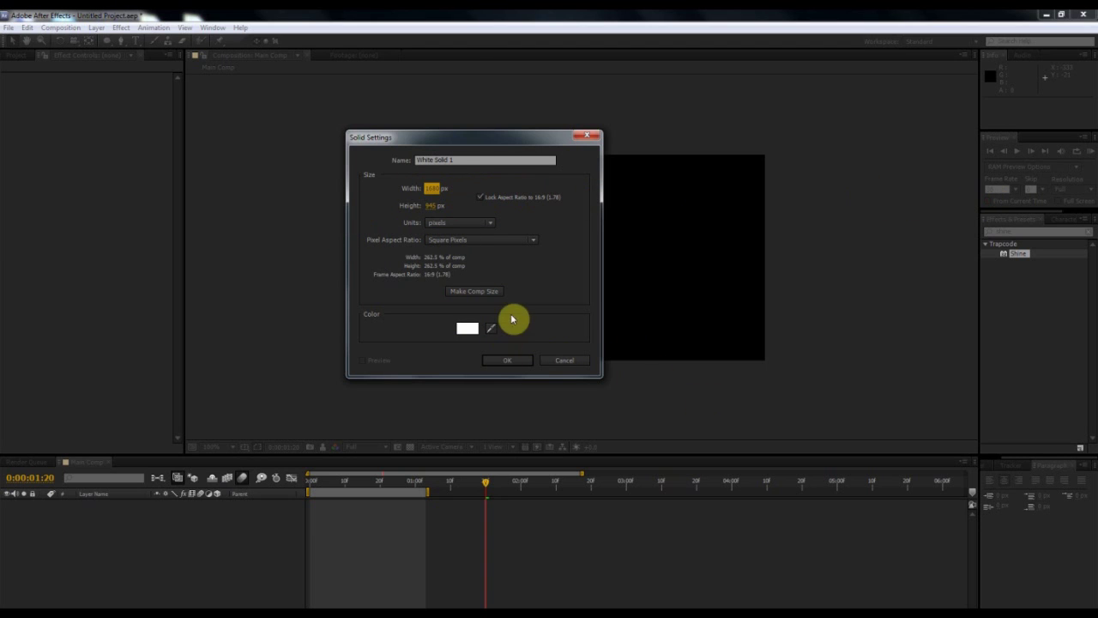
drag(422, 191, 390, 171)
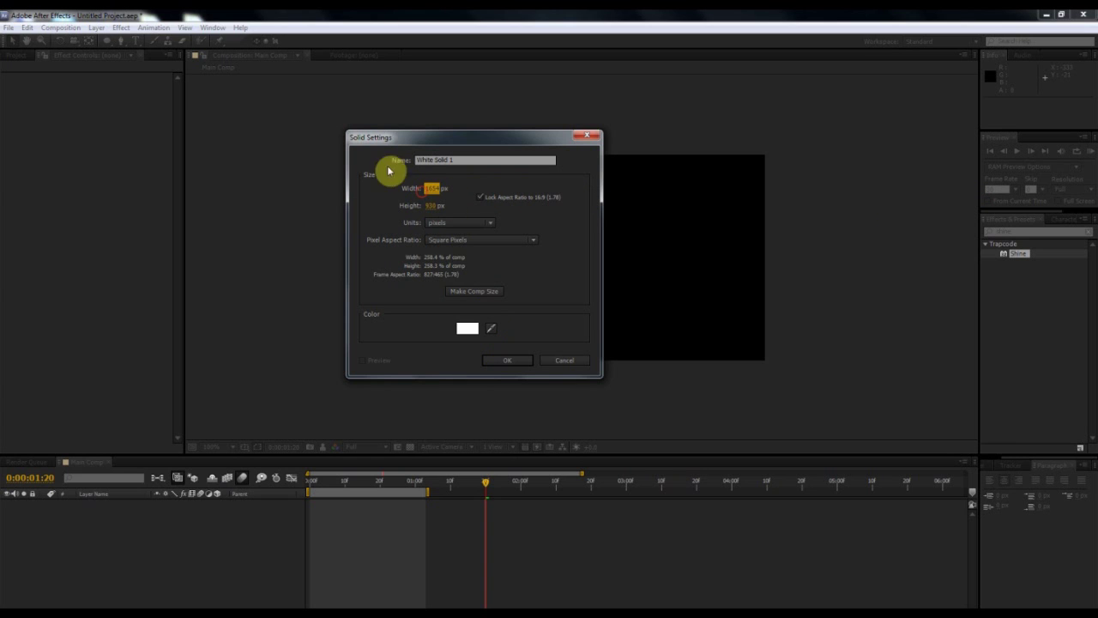
click(508, 361)
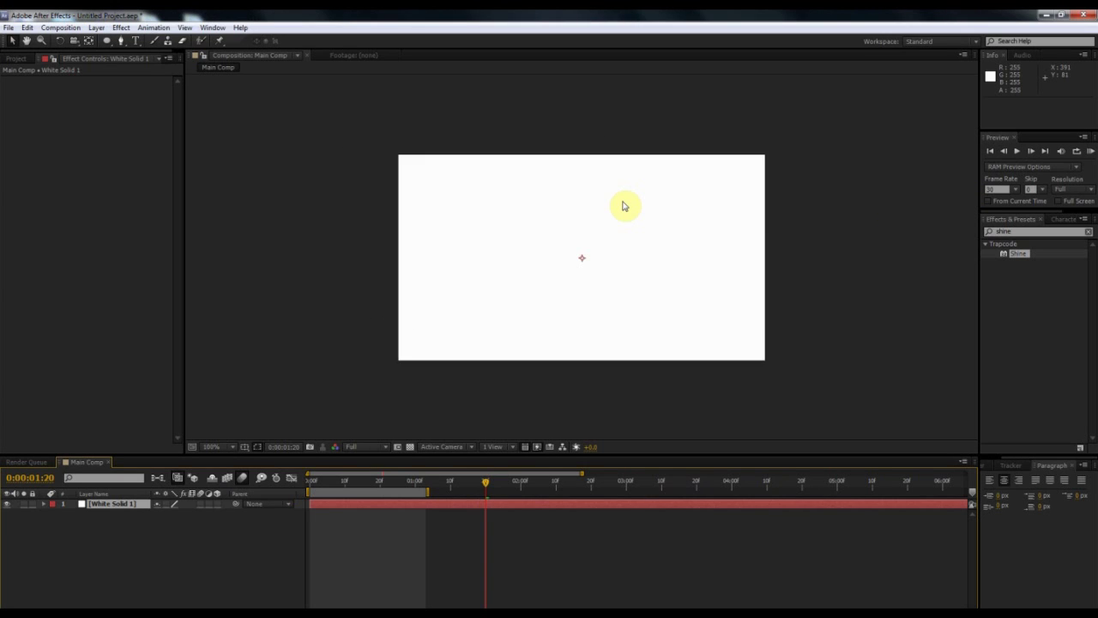
Reposition White Solid 1 within the comp, then return the viewer to 100%
key(comma)
click(308, 160)
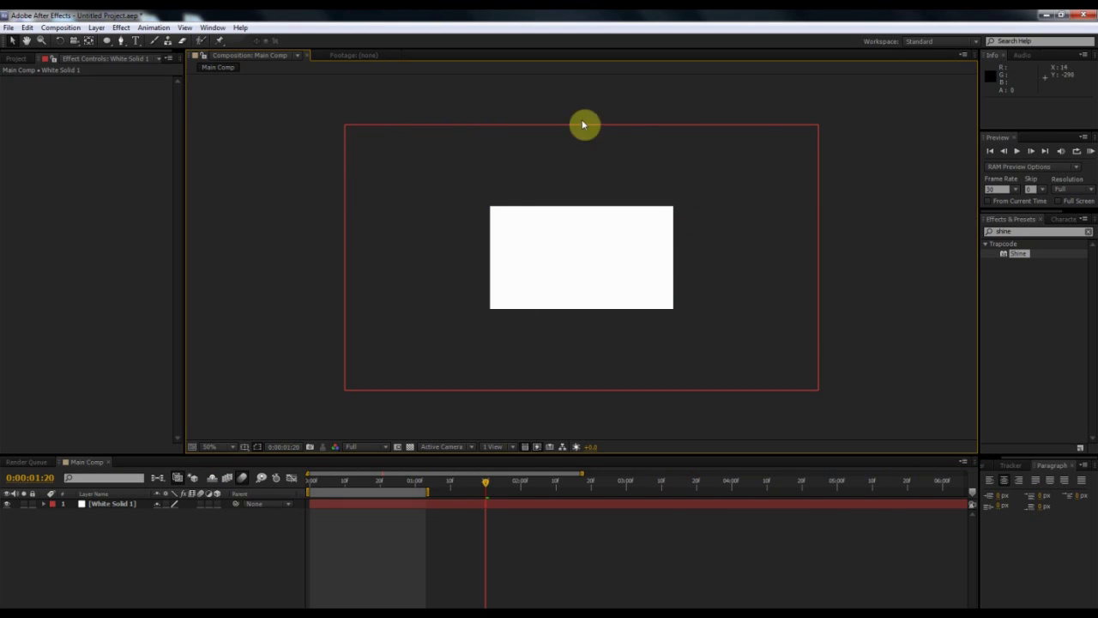
drag(705, 349, 630, 292)
key(slash)
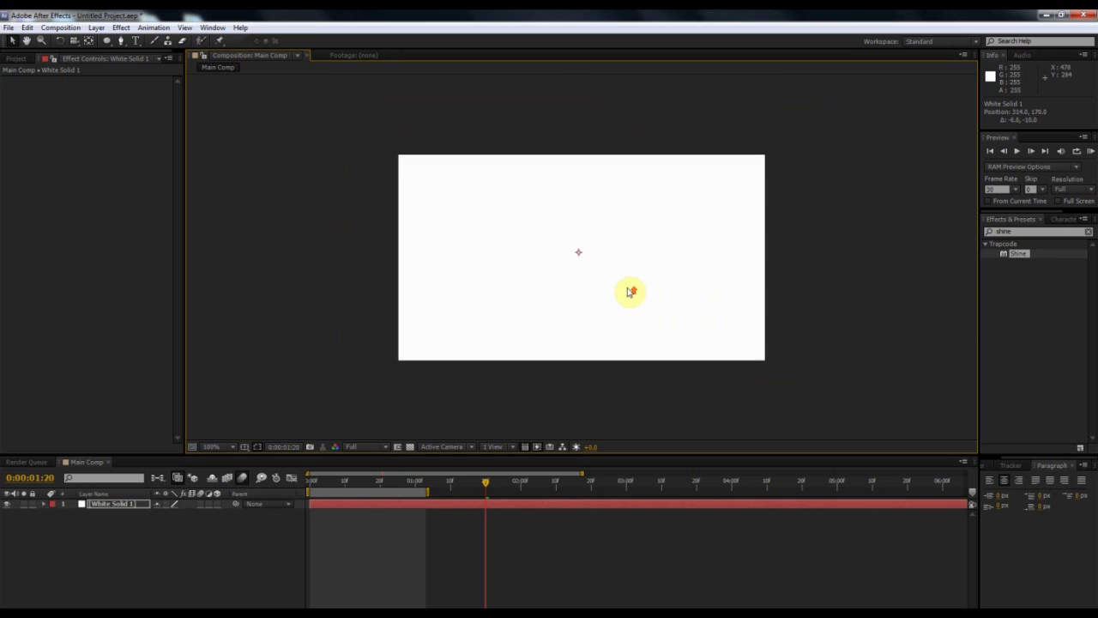
Mask White Solid 1 to a circle and apply Trapcode Shine to it
click(110, 41)
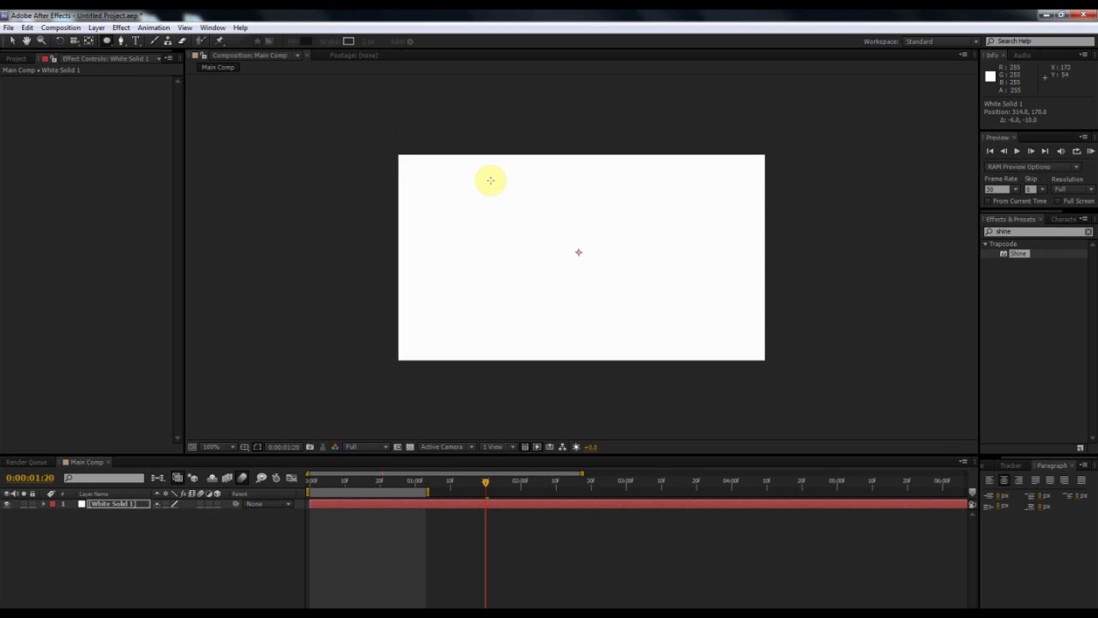
drag(490, 180, 637, 287)
click(1020, 252)
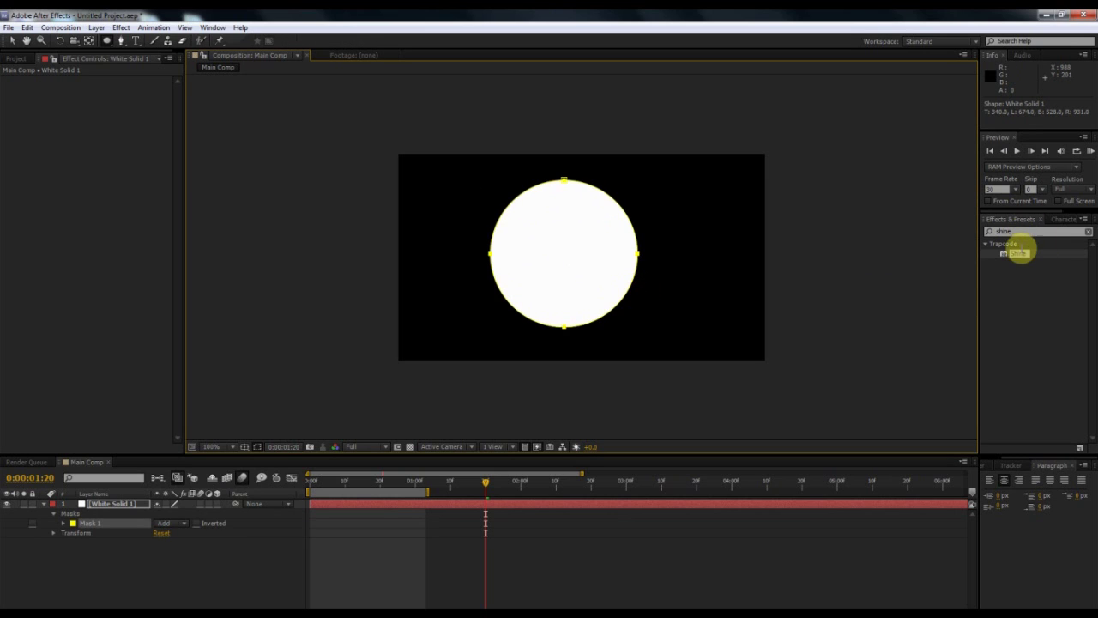
drag(1021, 254, 565, 259)
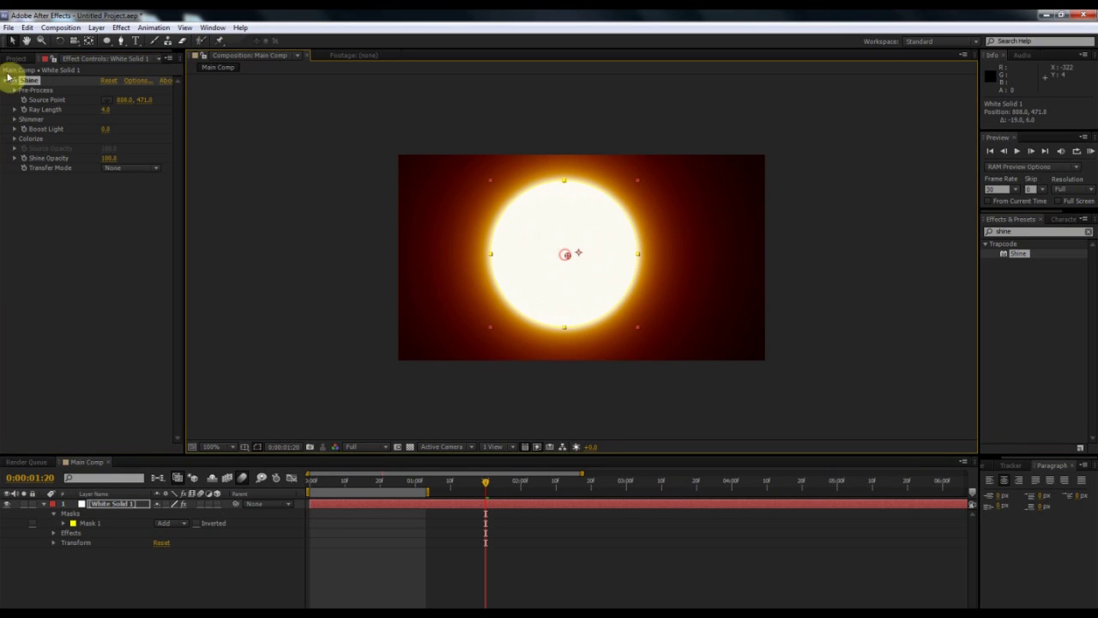
Reposition the glowing circle, moving it up toward the top-left of the frame
click(89, 40)
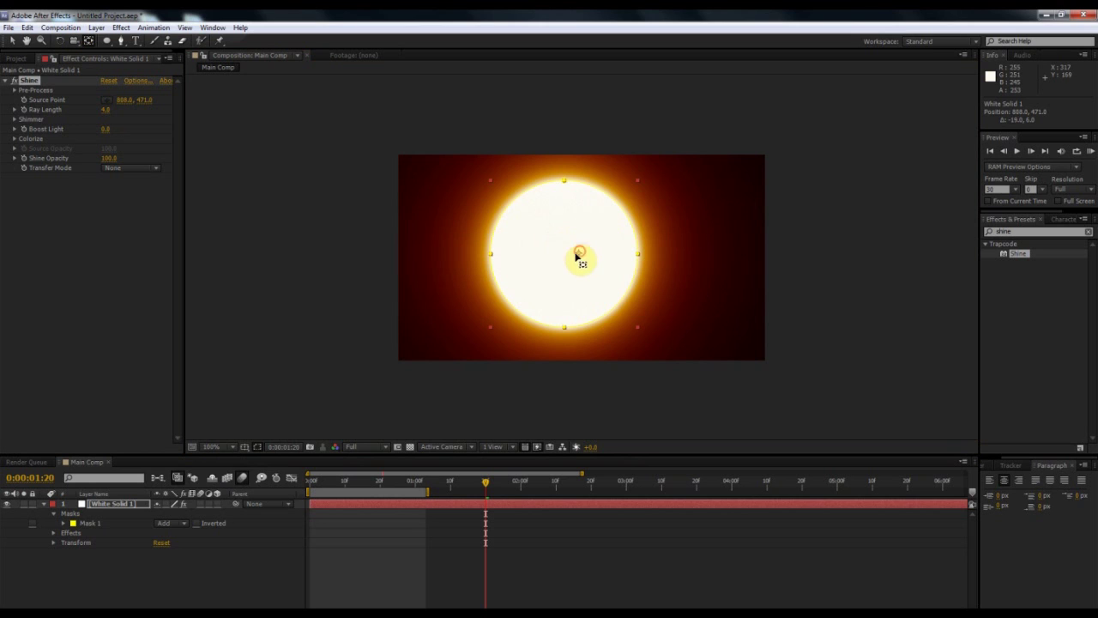
drag(568, 259, 558, 319)
click(581, 204)
click(610, 192)
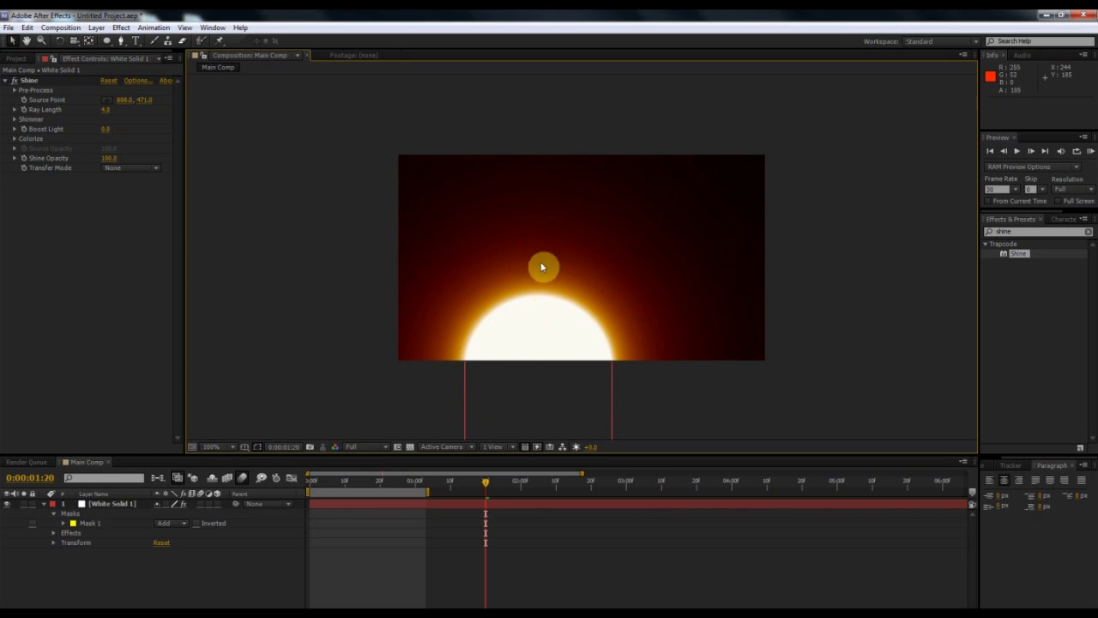
click(537, 315)
drag(552, 357, 527, 215)
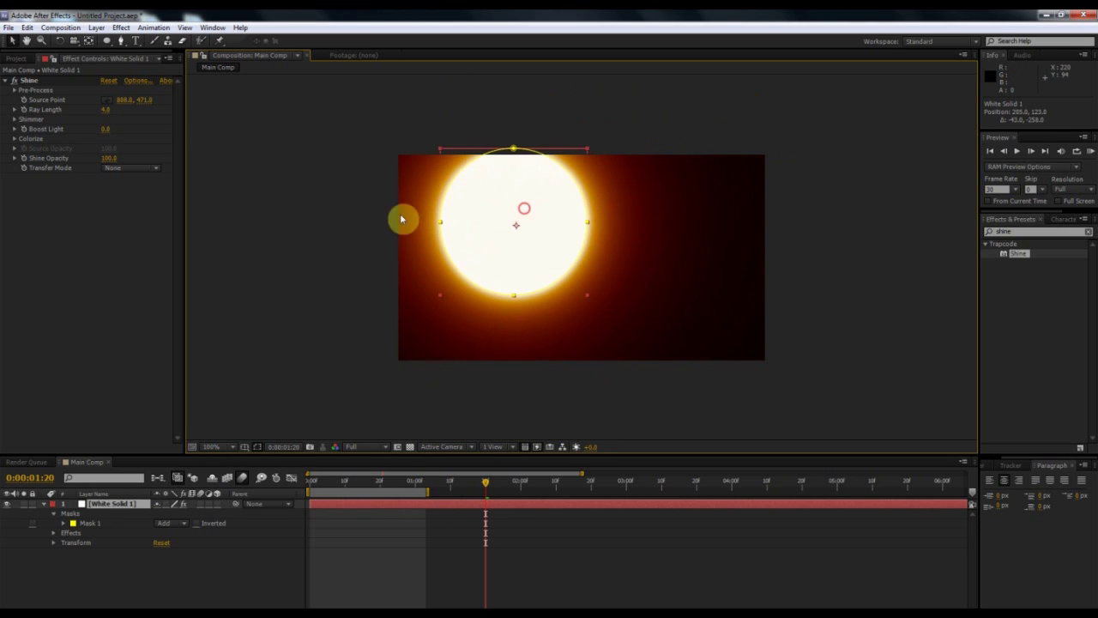
Set the Shine Colorize scheme to Electric
click(14, 146)
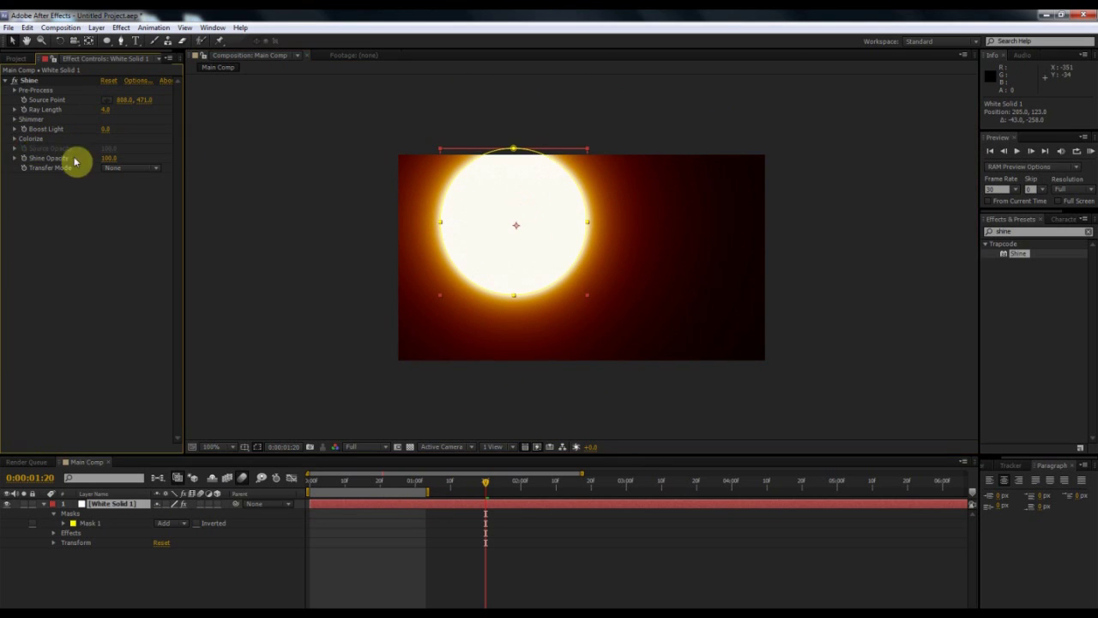
click(15, 142)
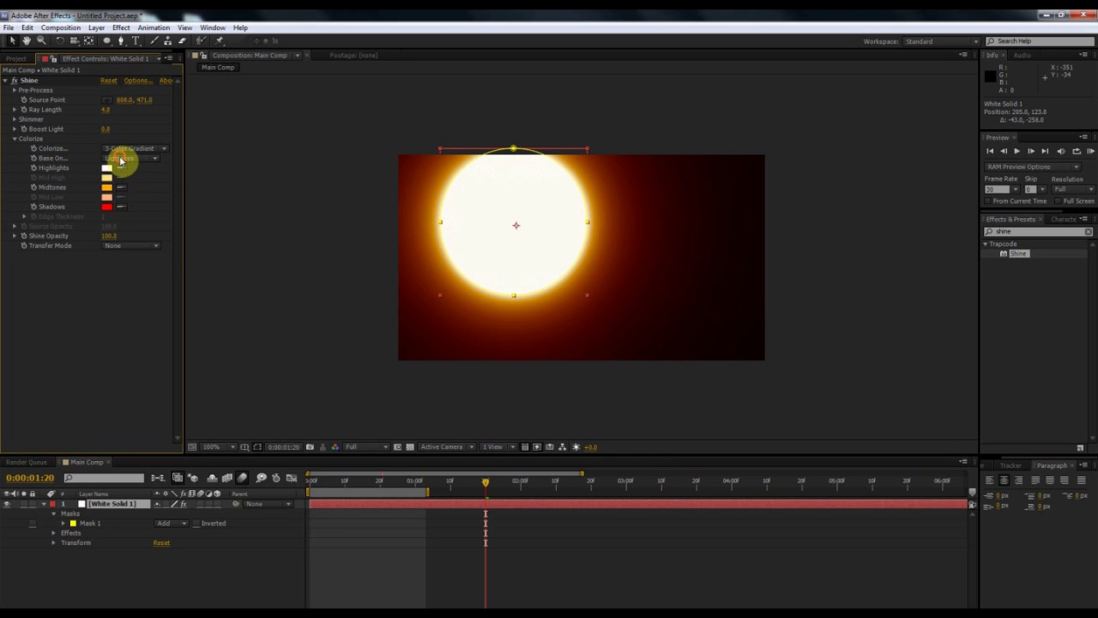
click(121, 159)
click(128, 151)
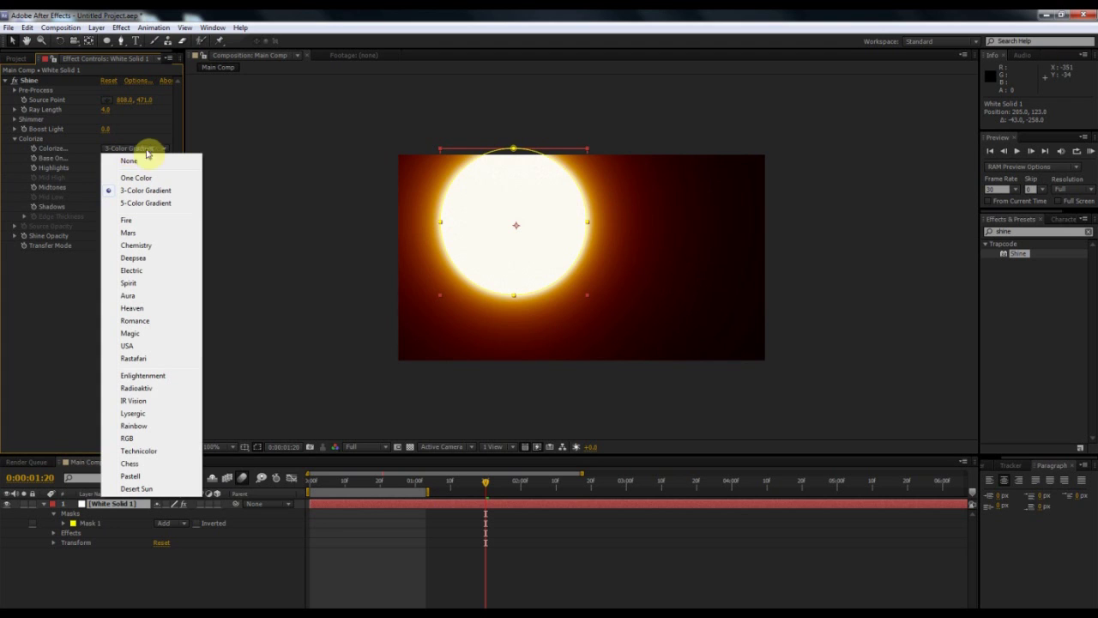
click(131, 271)
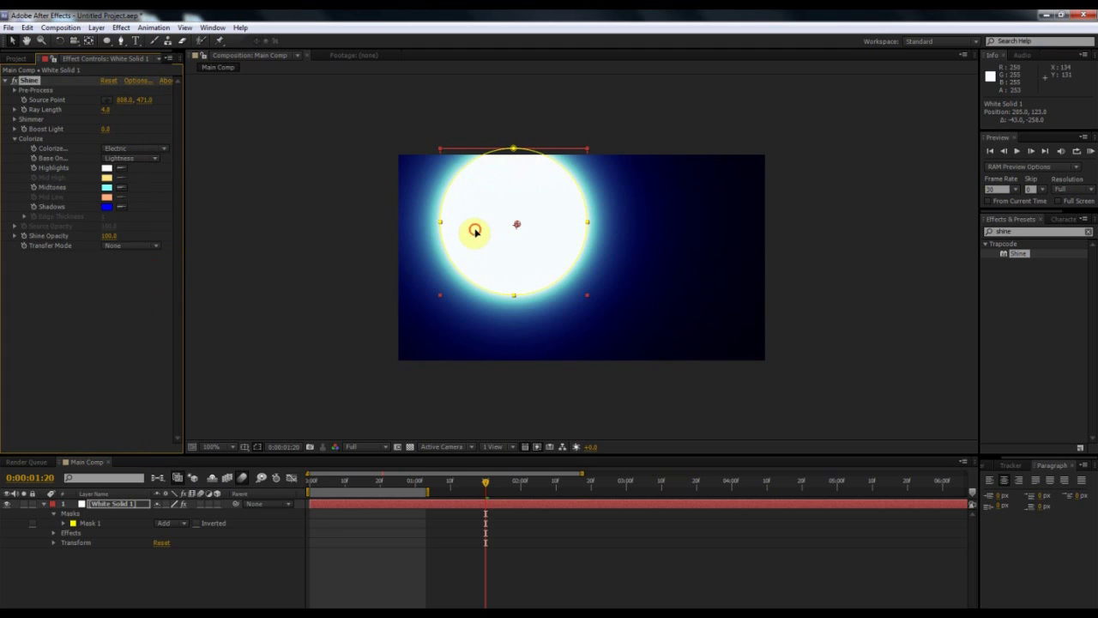
Clear the Effects & Presets search and fine-tune the glowing circle's position
drag(477, 232, 509, 272)
double_click(1029, 231)
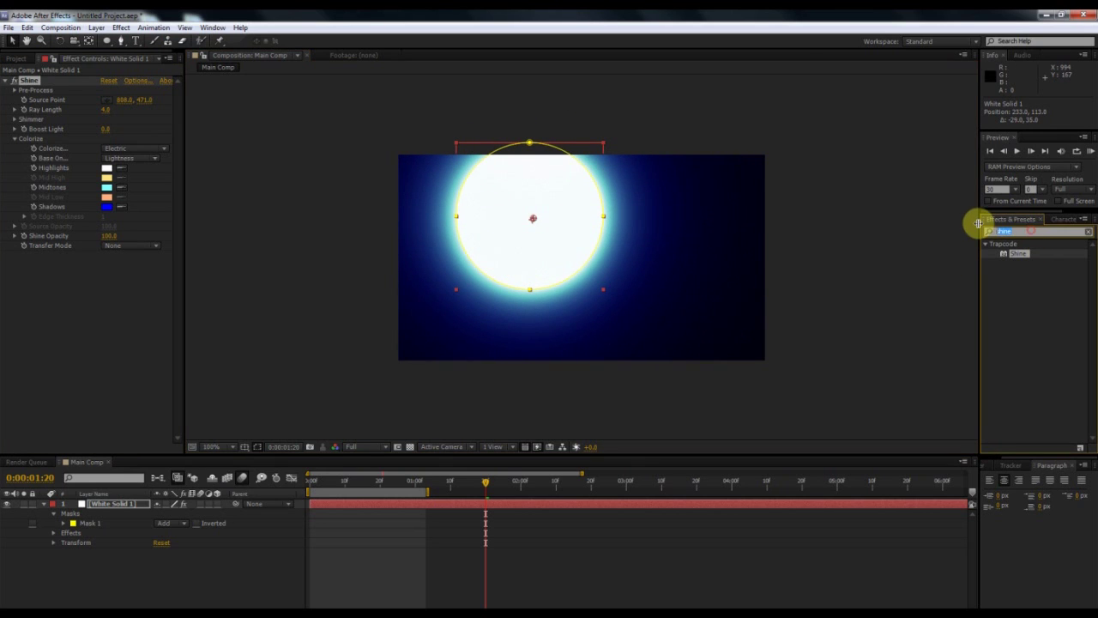
key(BackSpace)
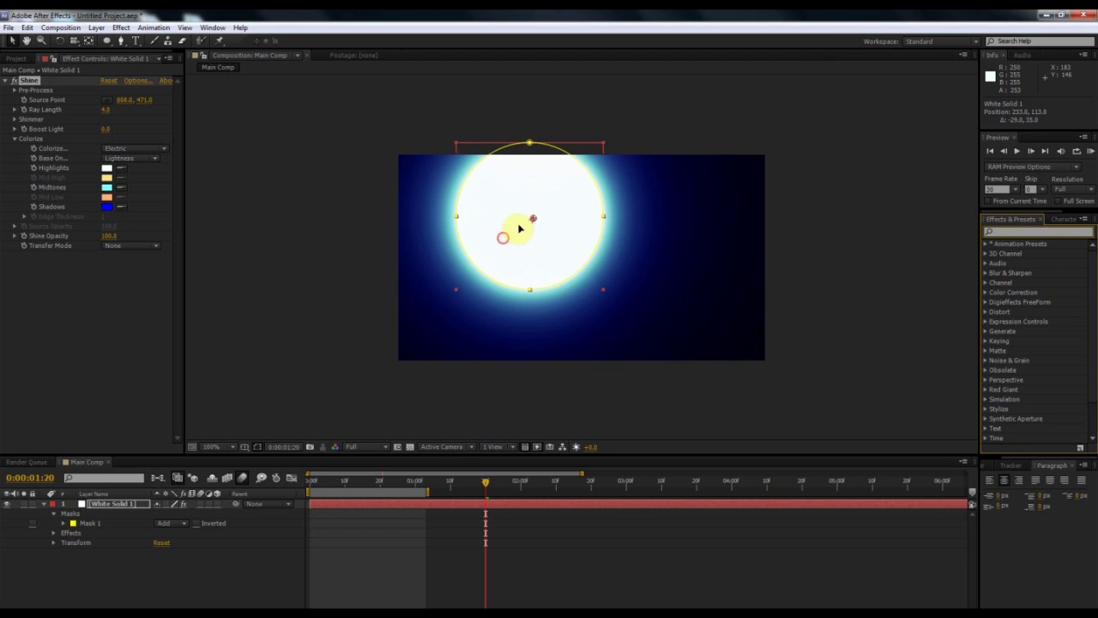
drag(519, 227, 479, 226)
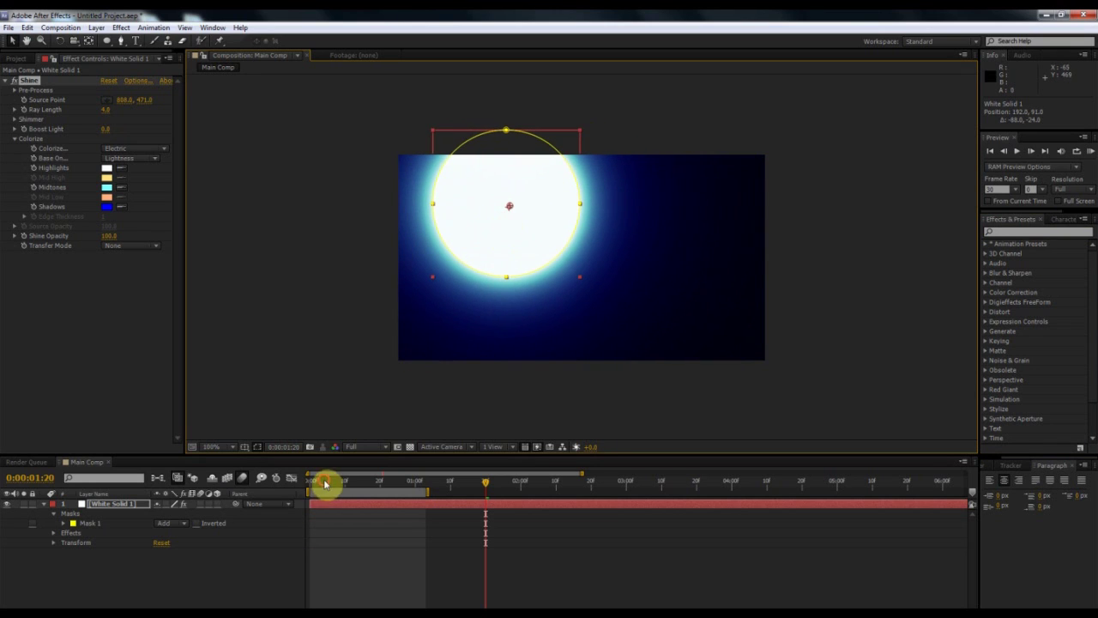
At 0:00:00:00, set a Scale keyframe of 20% on White Solid 1
drag(326, 480, 296, 482)
click(330, 510)
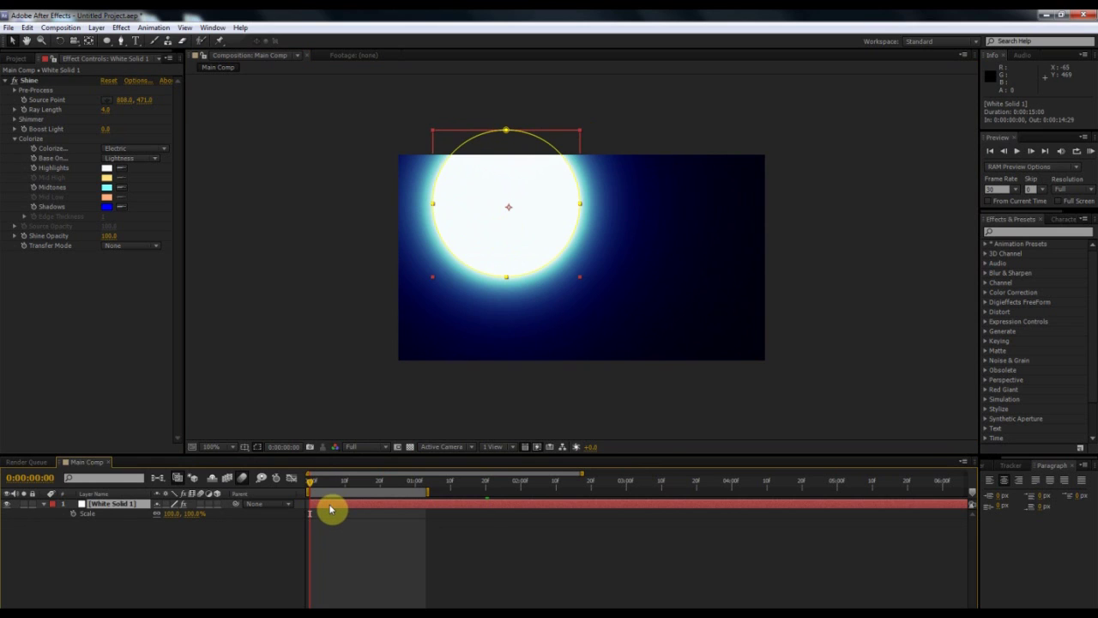
click(77, 512)
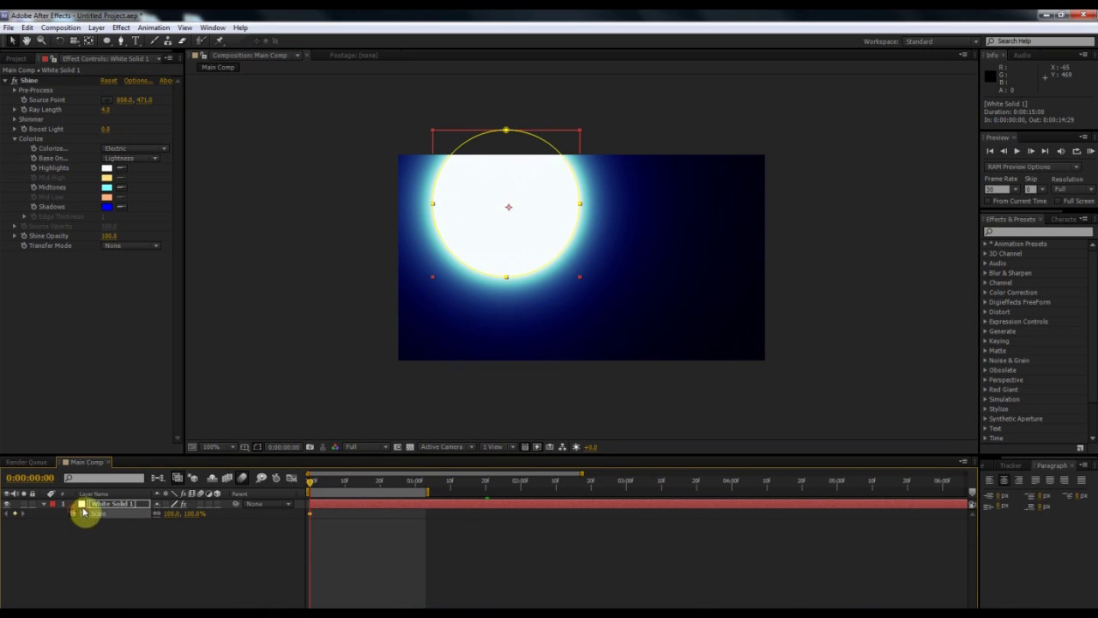
drag(166, 516, 130, 522)
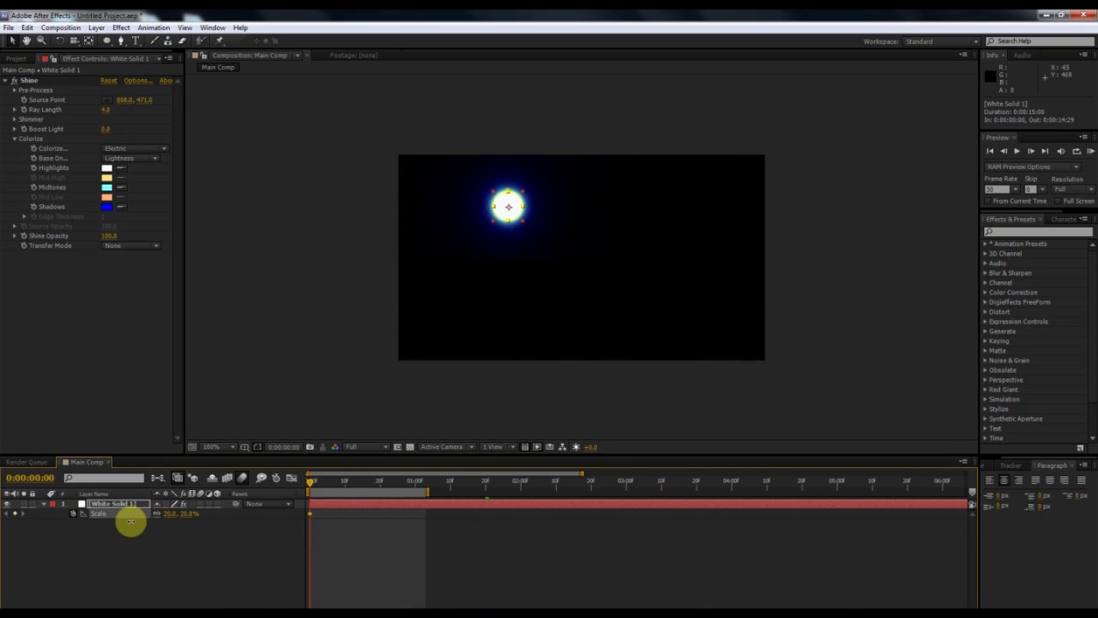
At 0:00:02:00, set Scale to 140% and extend the work area to two seconds
drag(412, 479, 517, 492)
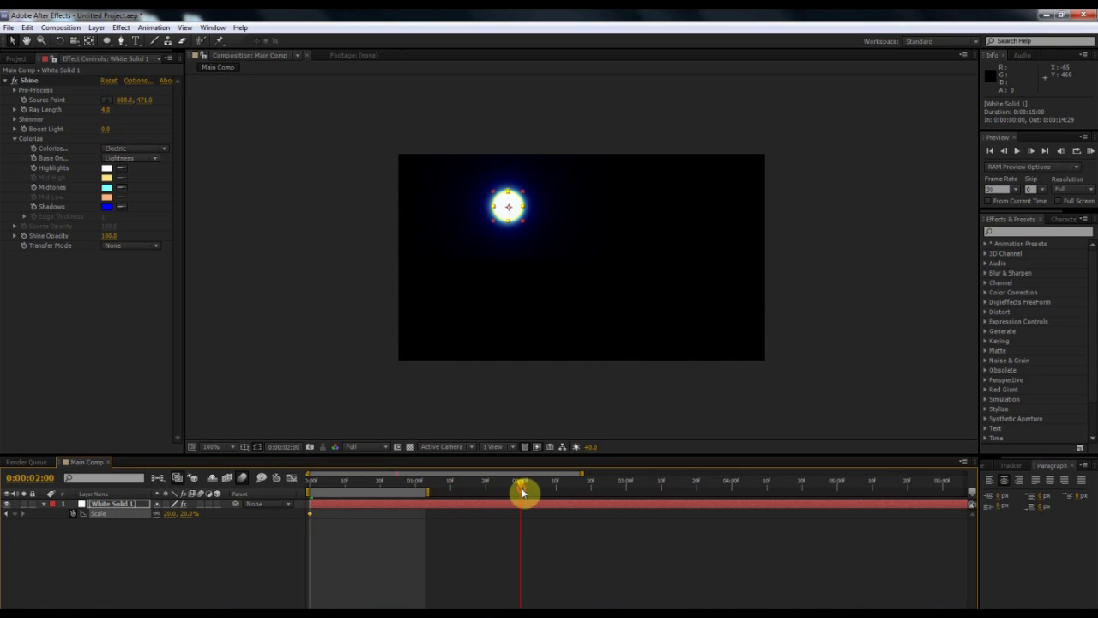
drag(426, 491, 523, 499)
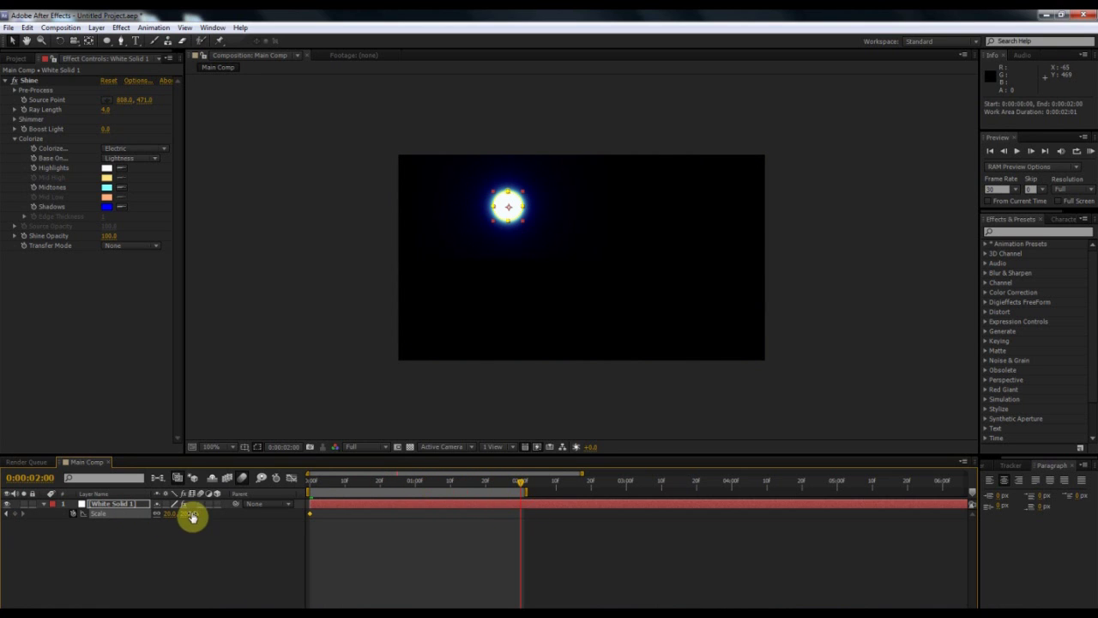
drag(192, 516, 271, 525)
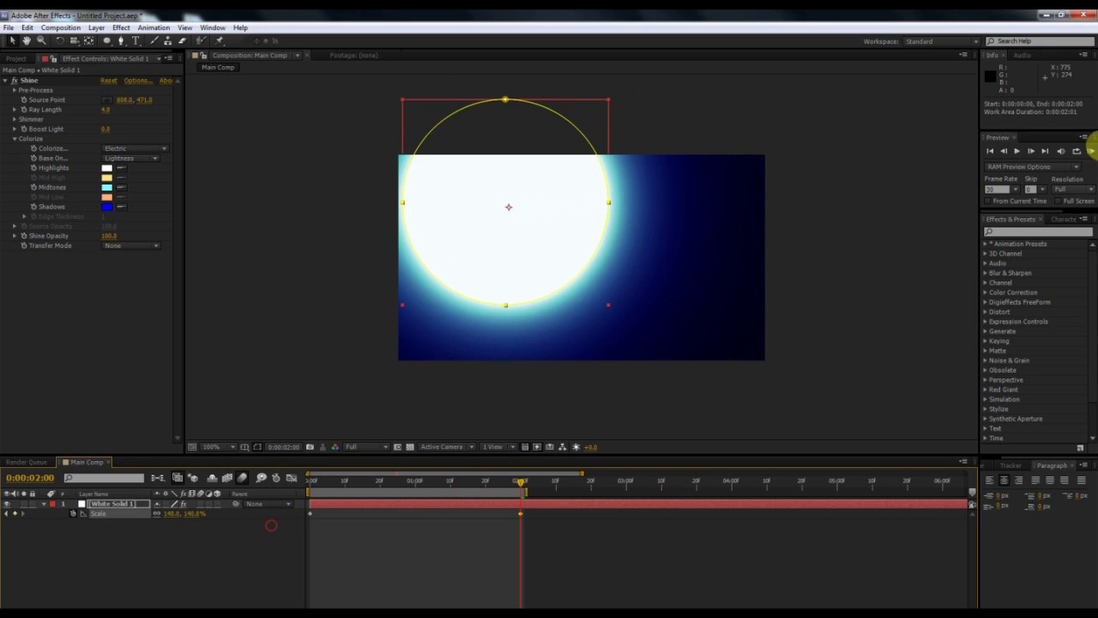
Preview the scale animation and move the circle toward the frame centre
click(1090, 152)
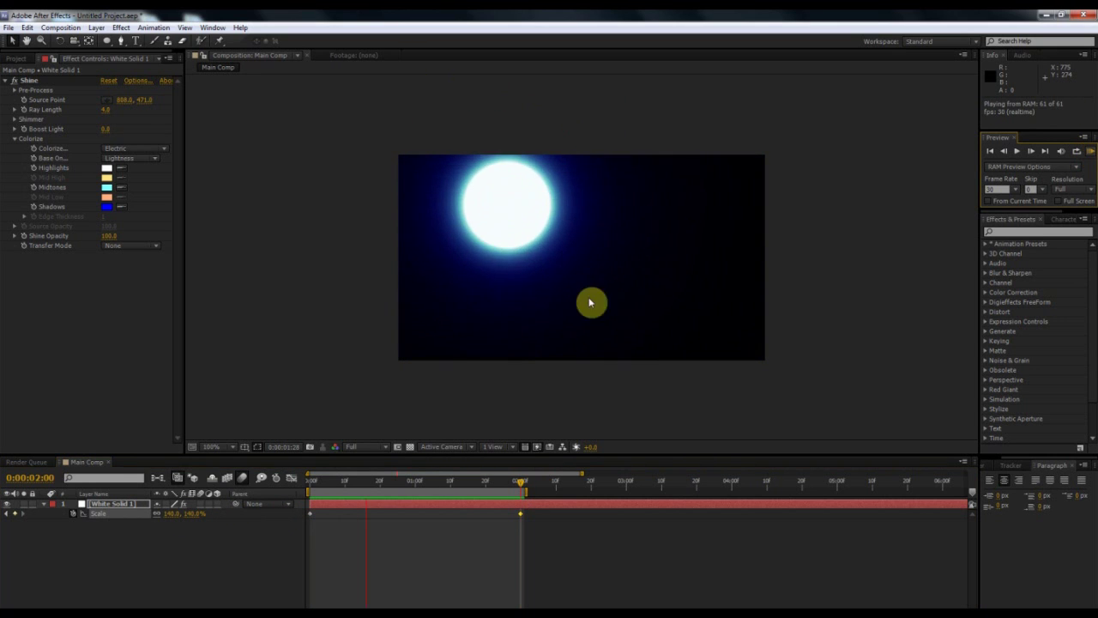
key(space)
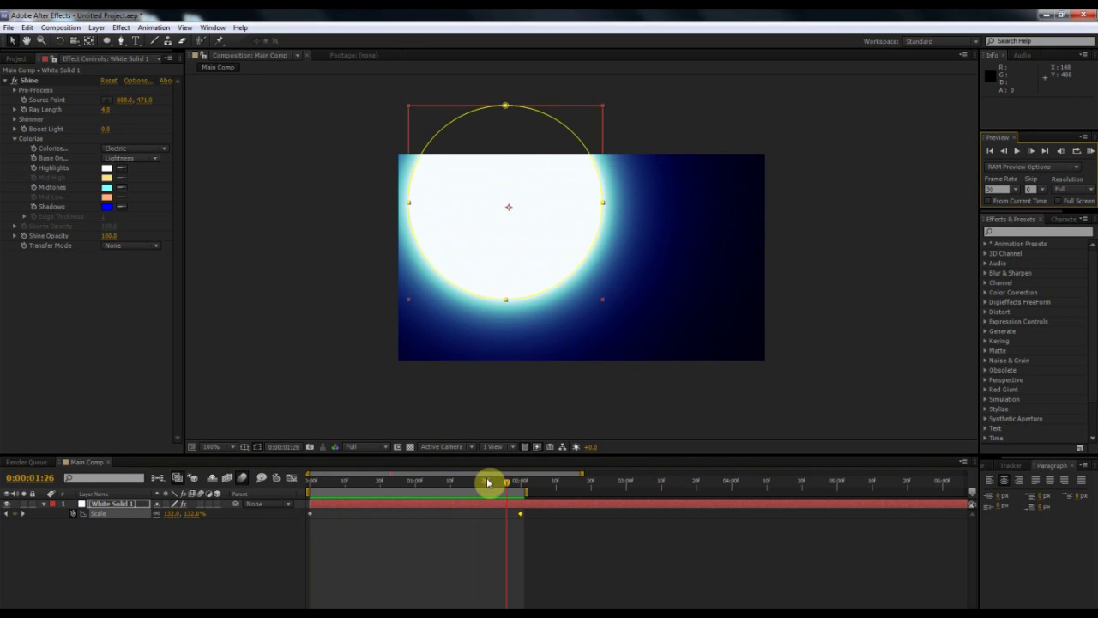
drag(490, 483, 452, 494)
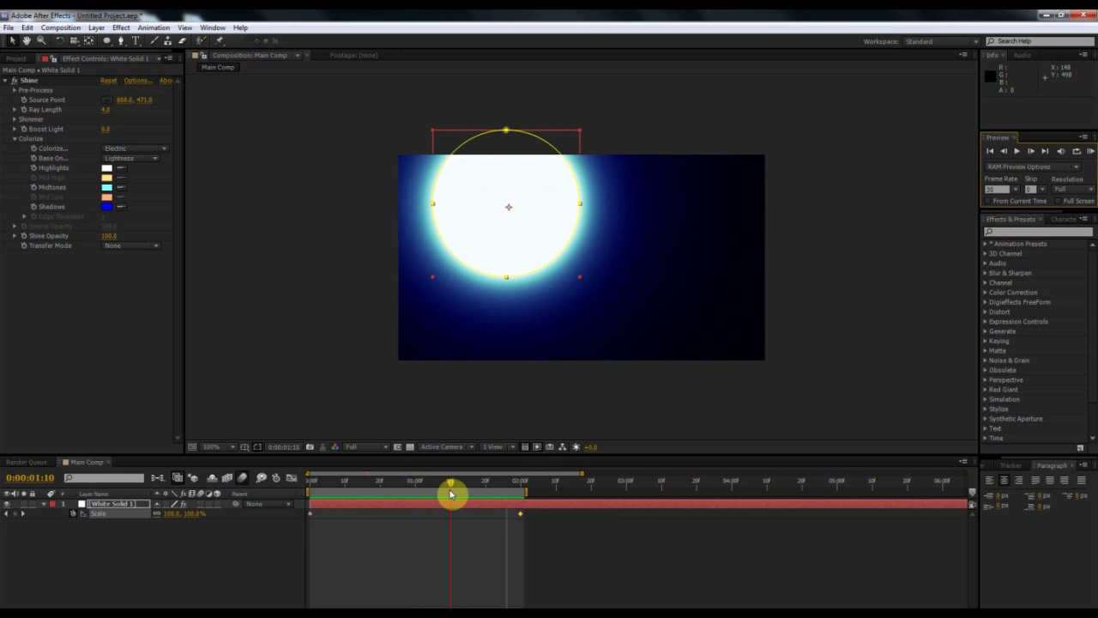
drag(480, 224, 517, 263)
drag(447, 485, 289, 483)
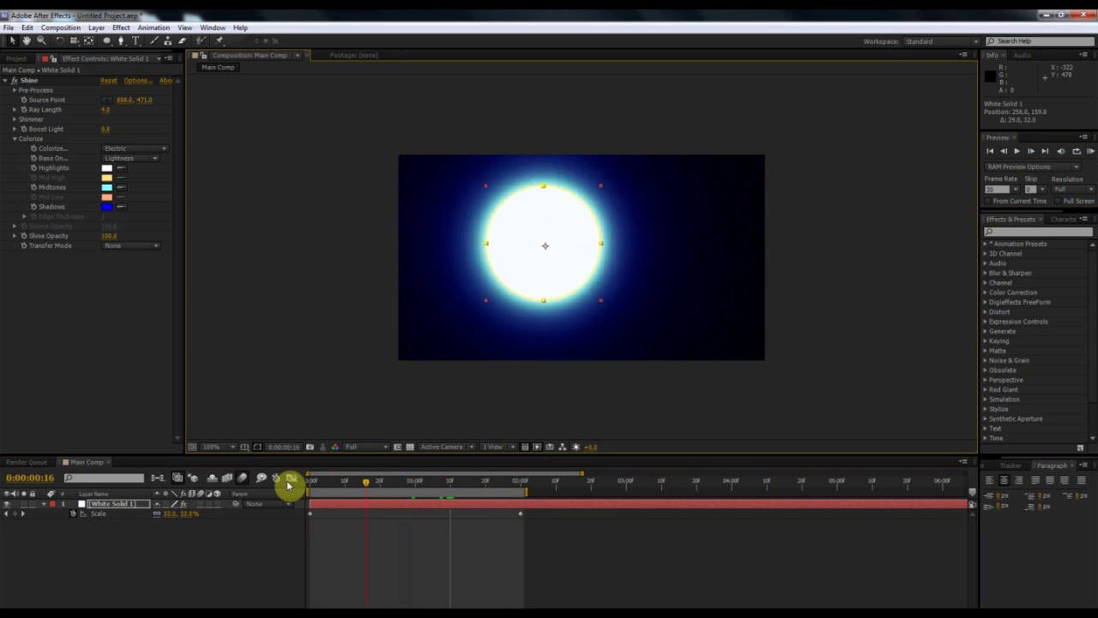
drag(435, 482, 279, 524)
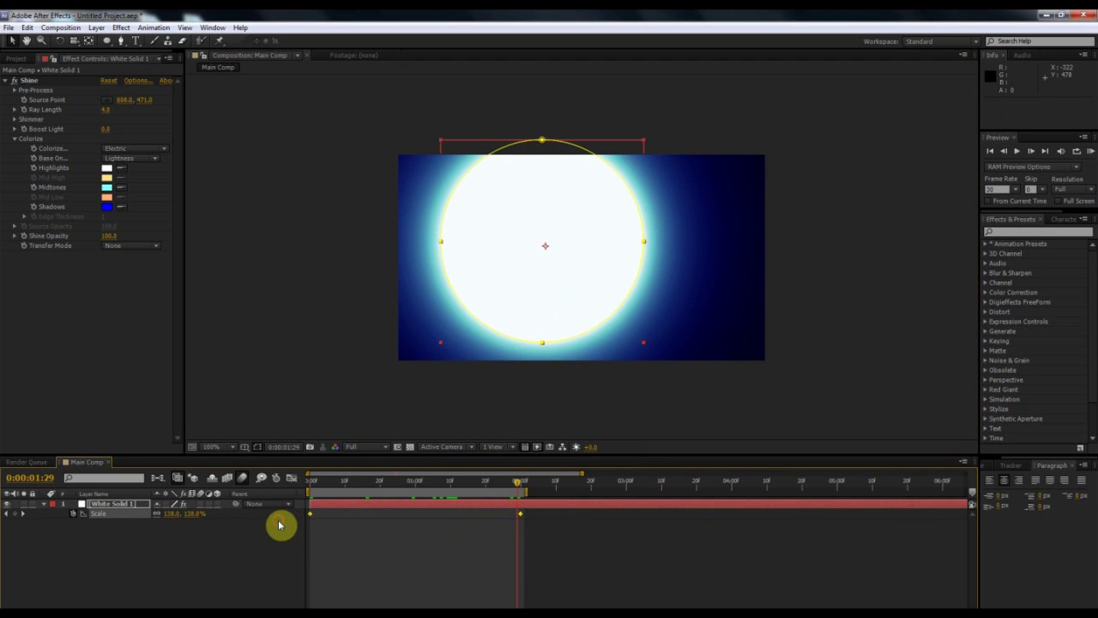
drag(512, 485, 447, 486)
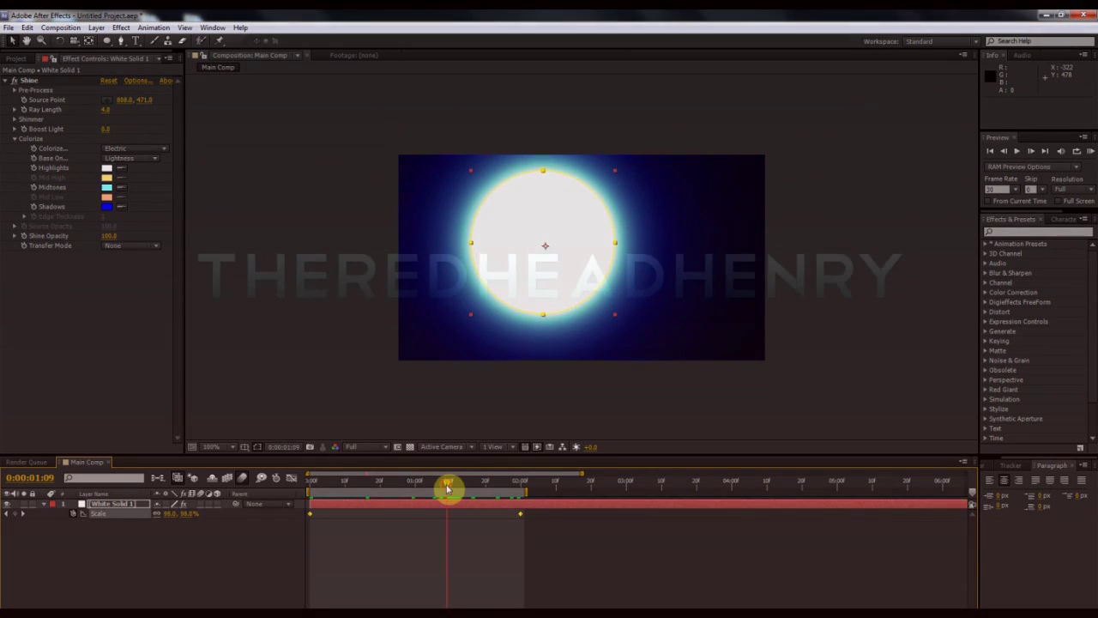